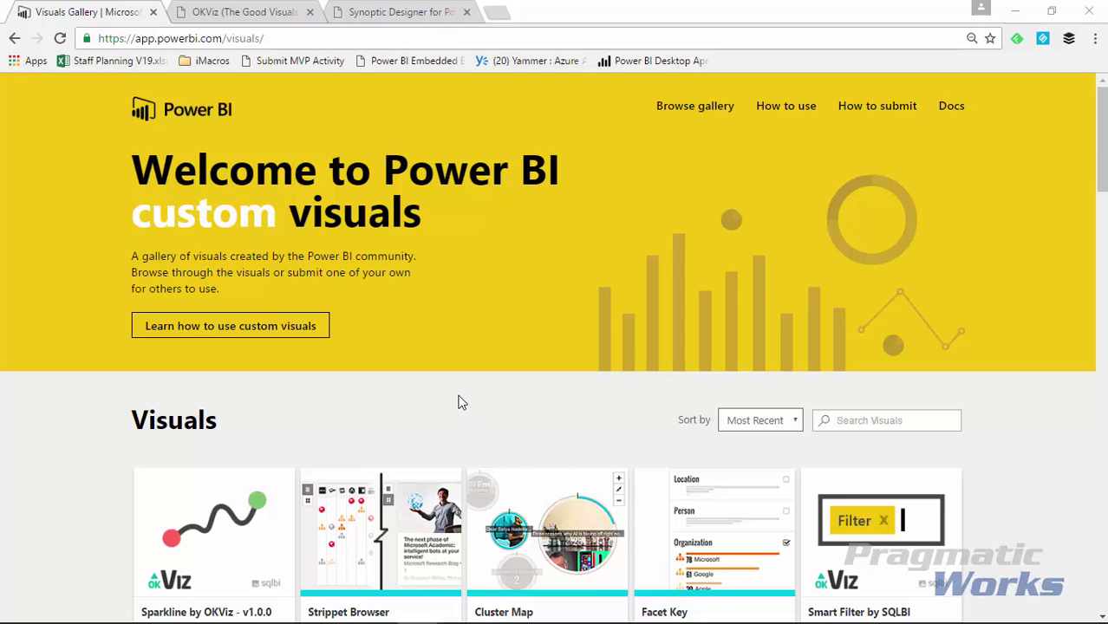
- Find the Synoptic Panel by SQLBI in the Power BI custom visuals gallery and open its details
scroll(462, 402, "down", 5)
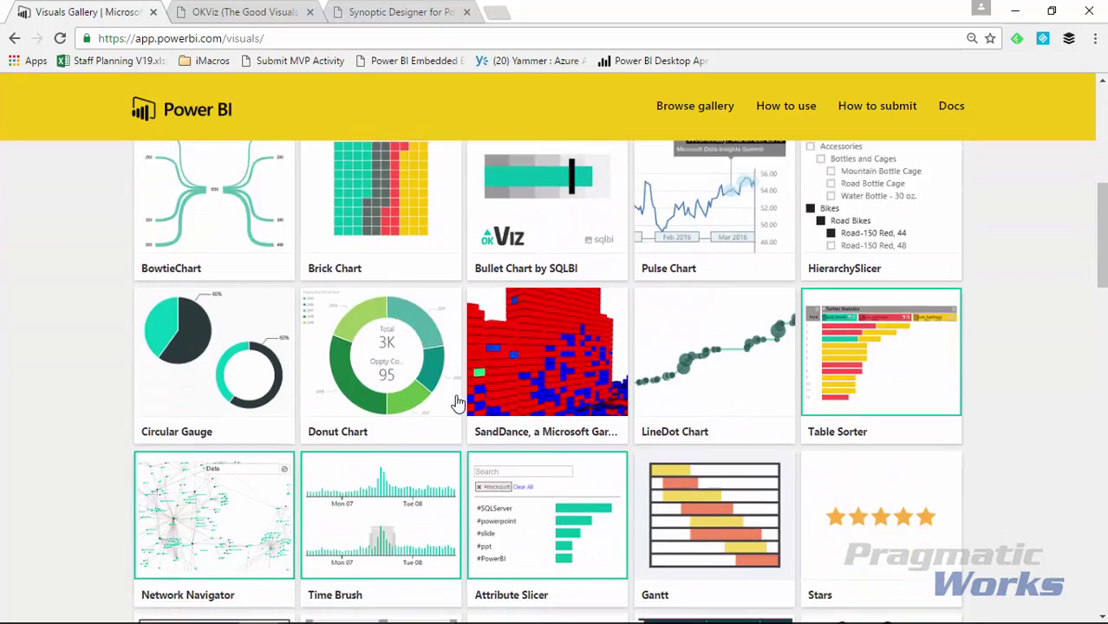
scroll(457, 403, "down", 9)
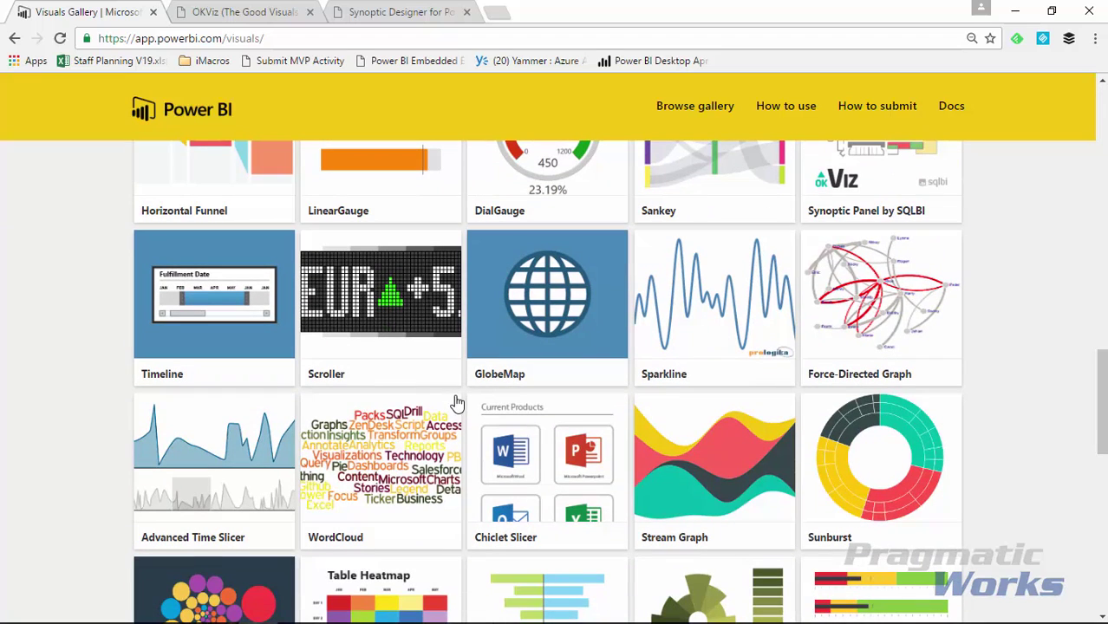
scroll(481, 401, "up", 2)
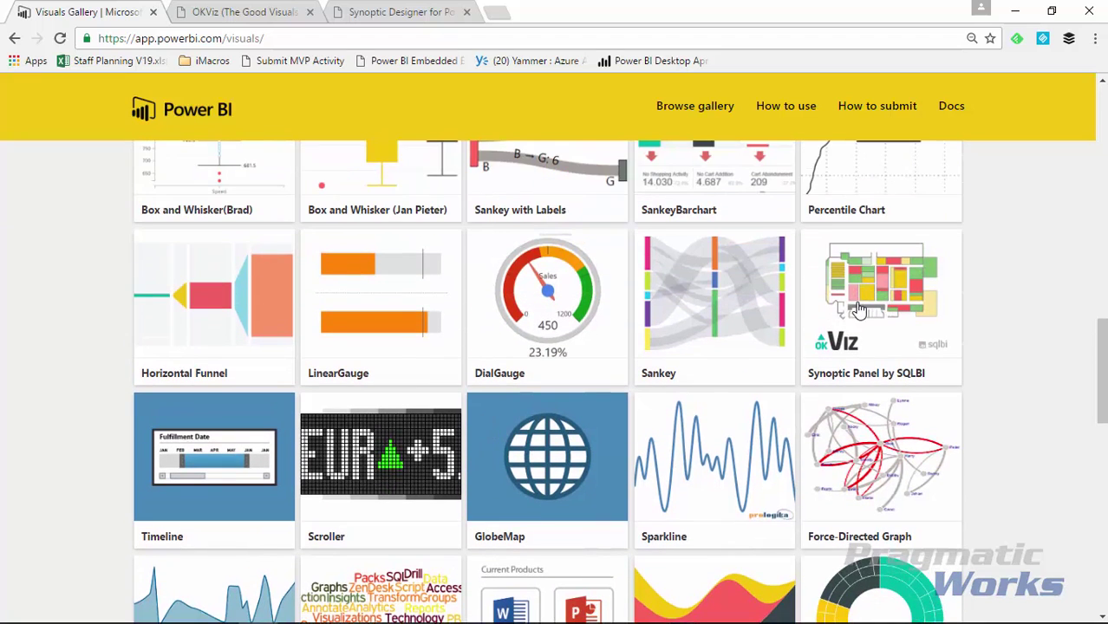
left_click(856, 311)
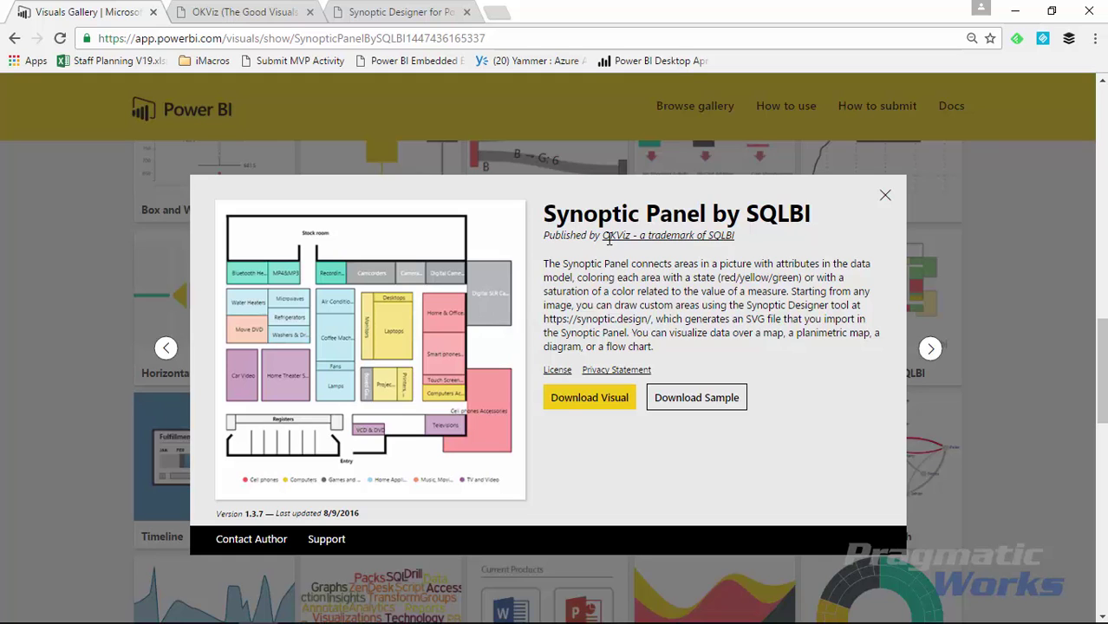
- Switch to the OKViz site and view the Synoptic Panel visual's download page
left_click(232, 12)
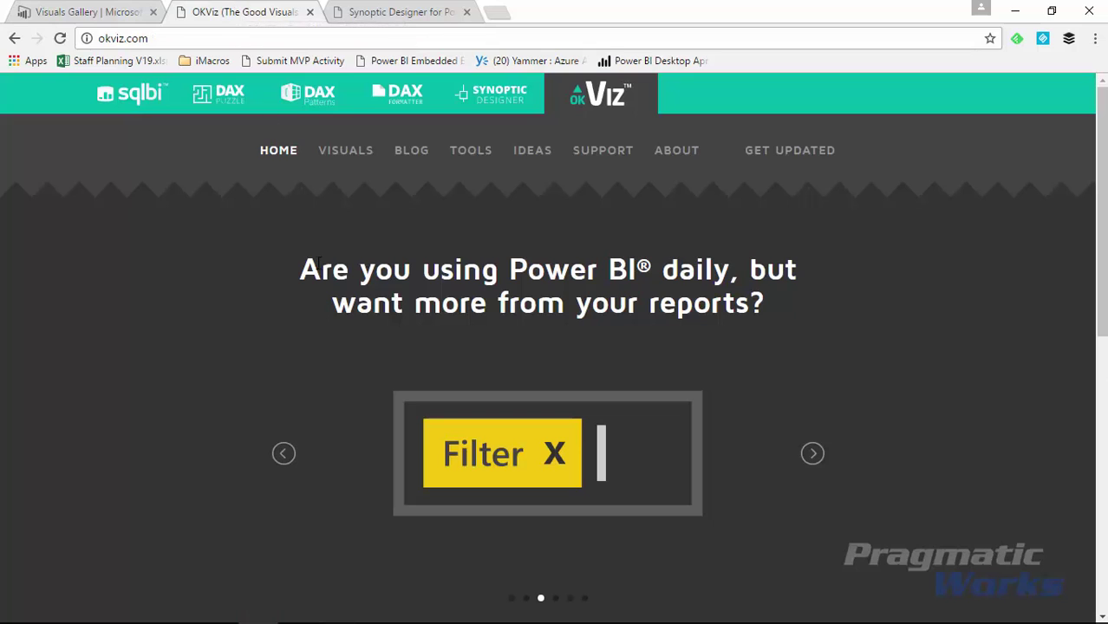
left_click(325, 152)
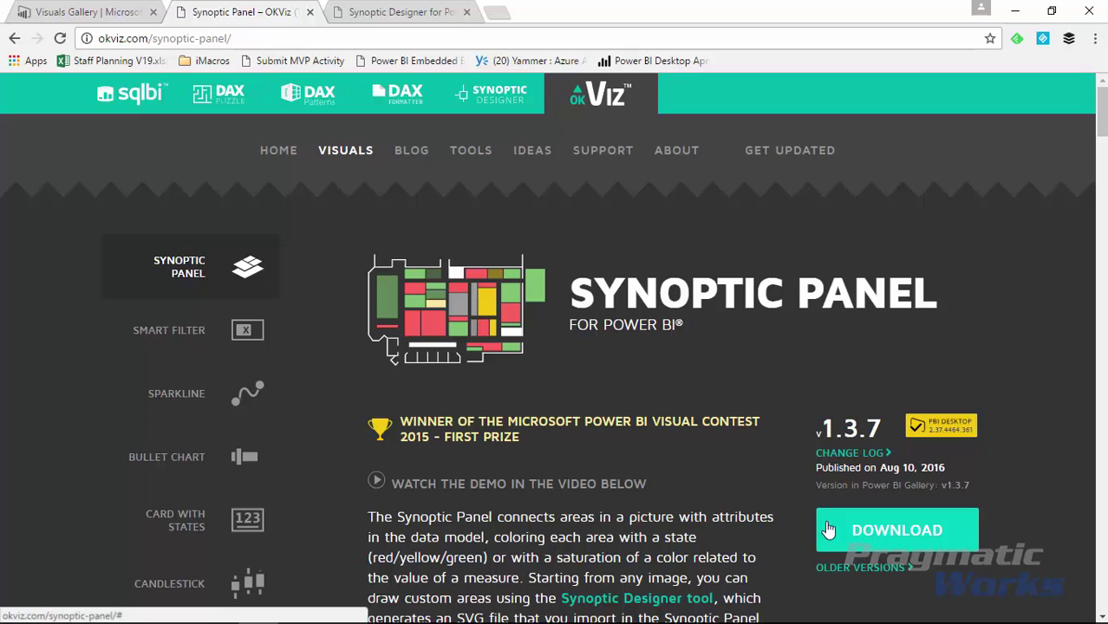
scroll(607, 560, "down", 1)
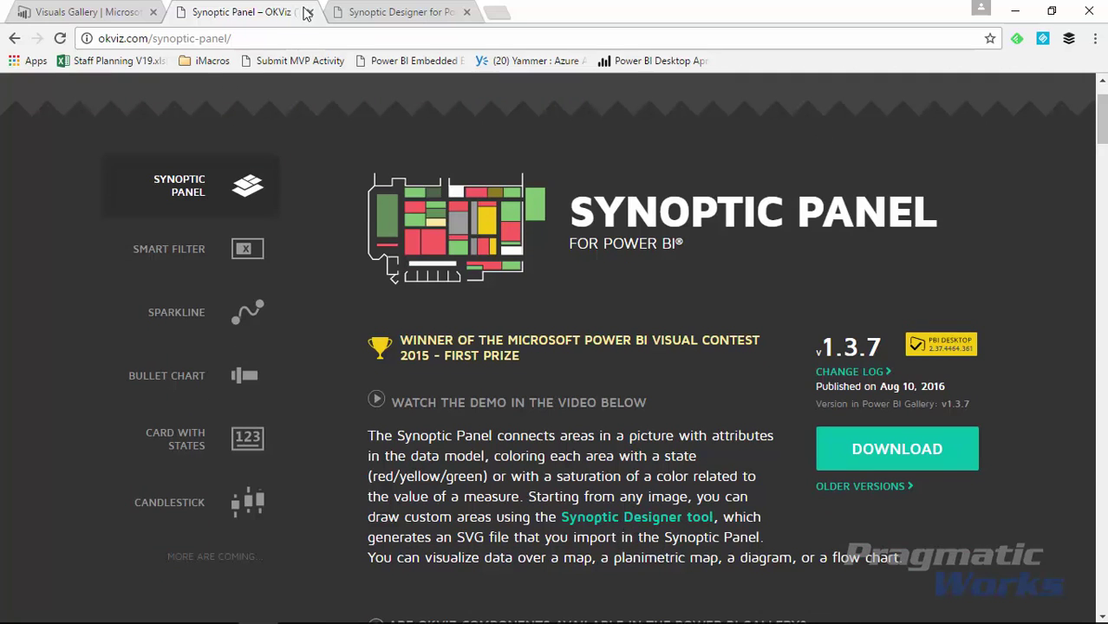
- Switch to the Synoptic Designer site and load the gas station floor plan image into its editor
left_click(359, 11)
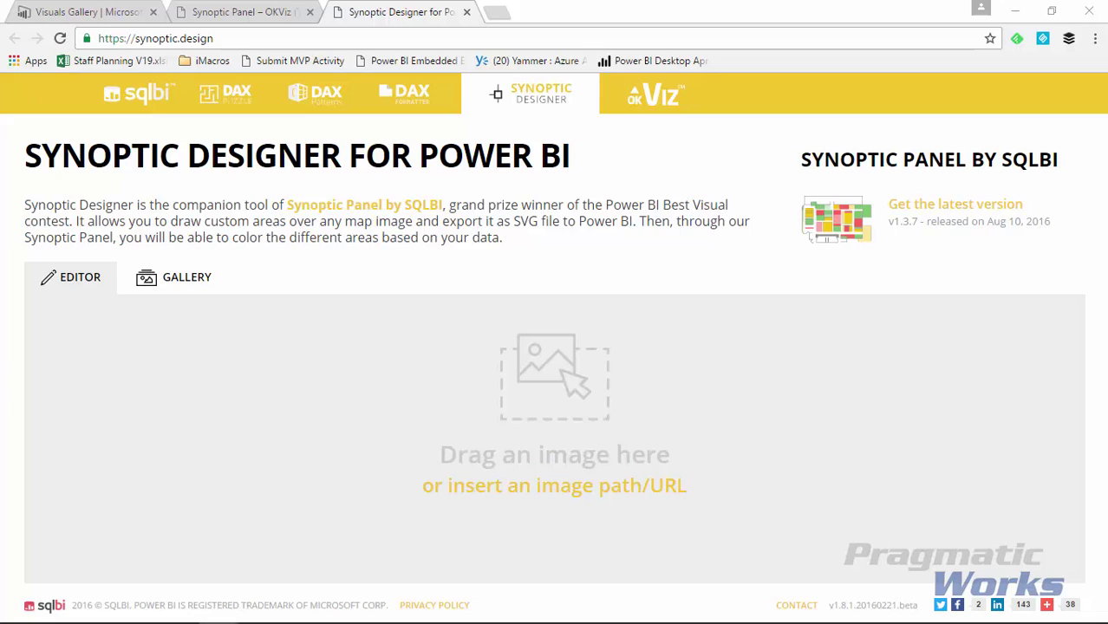
left_click_drag(977, 358, 584, 420)
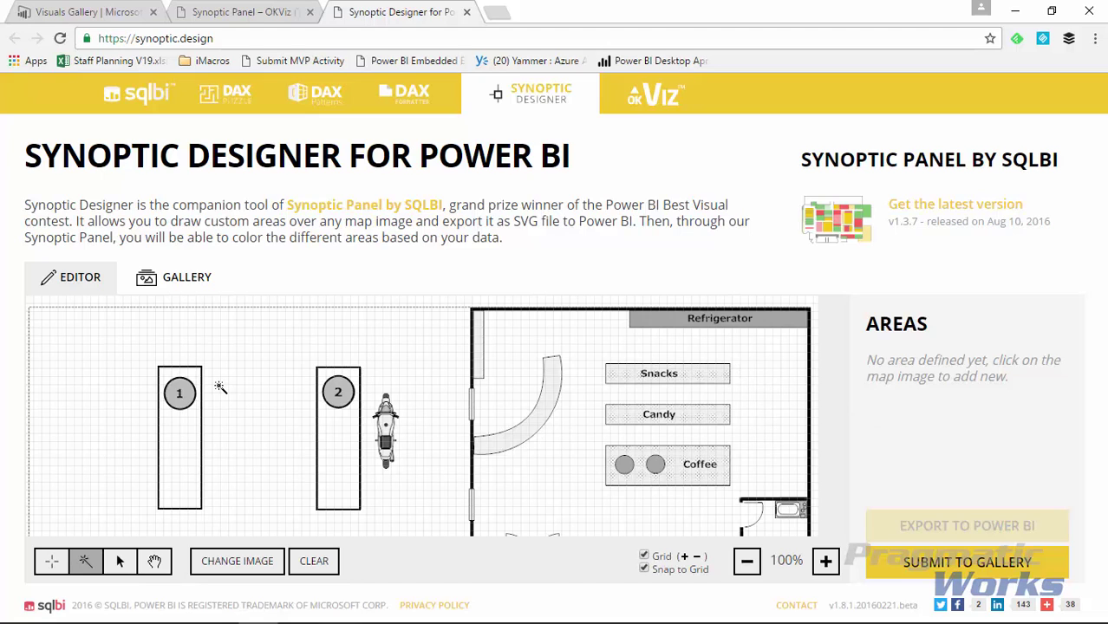
scroll(220, 386, "down", 3)
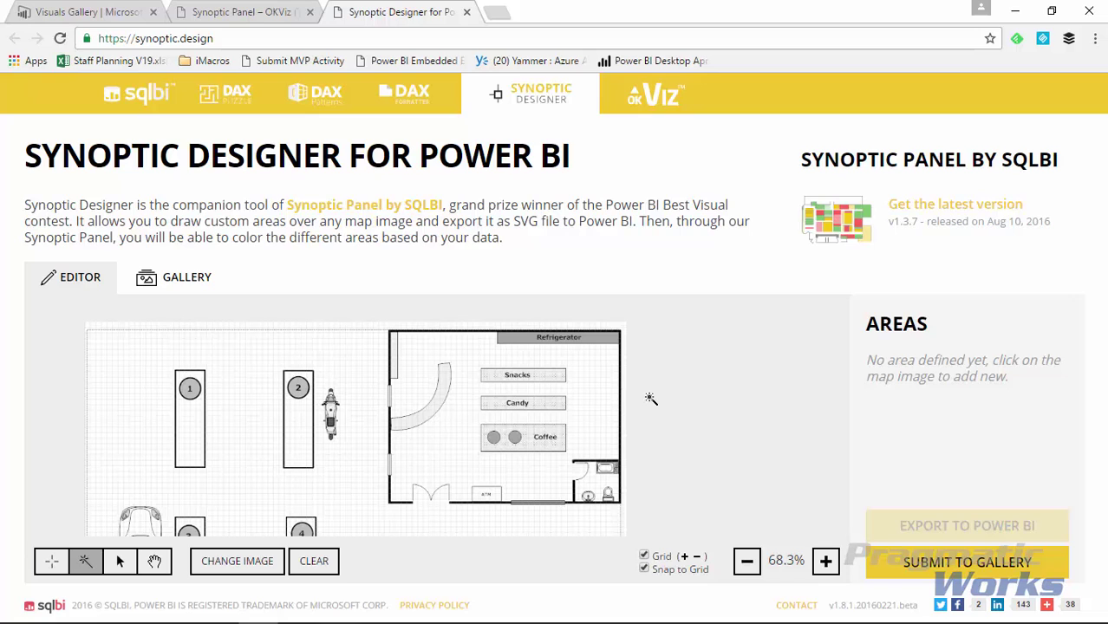
scroll(651, 404, "down", 1)
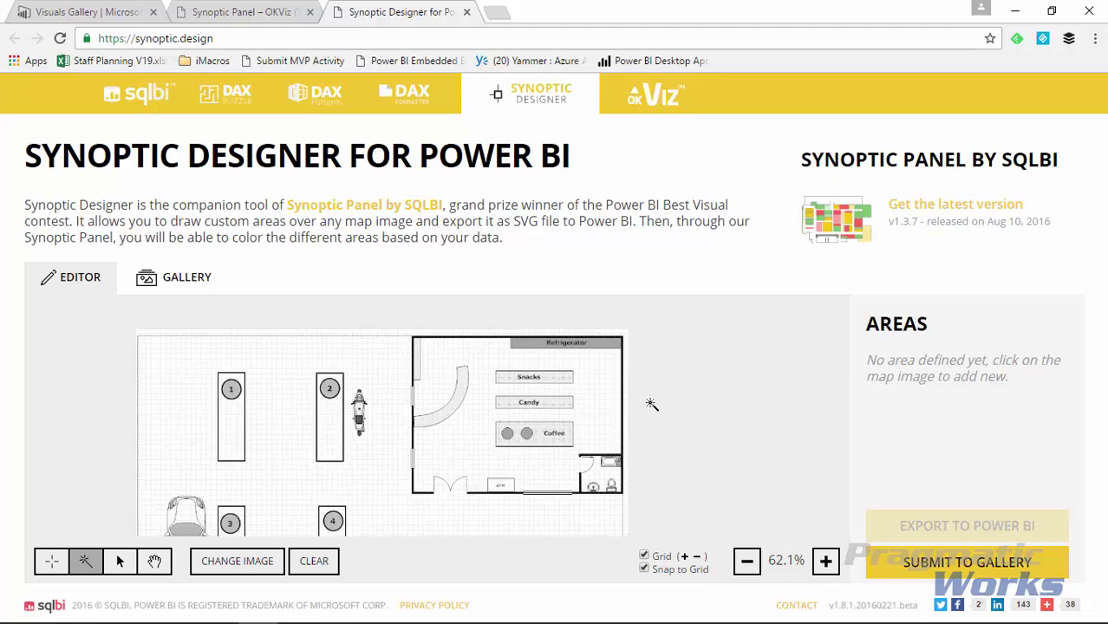
scroll(651, 404, "down", 1)
left_click_drag(702, 458, 723, 427)
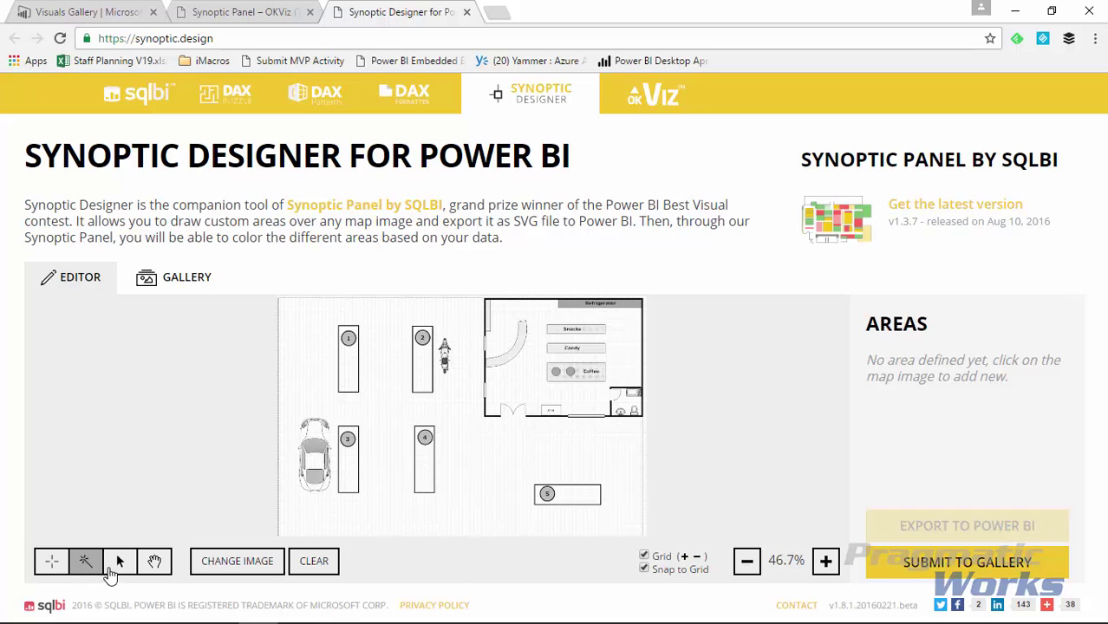
- Browse the general and country/territory maps in the designer's gallery and preview the Wisconsin by County map
left_click(174, 286)
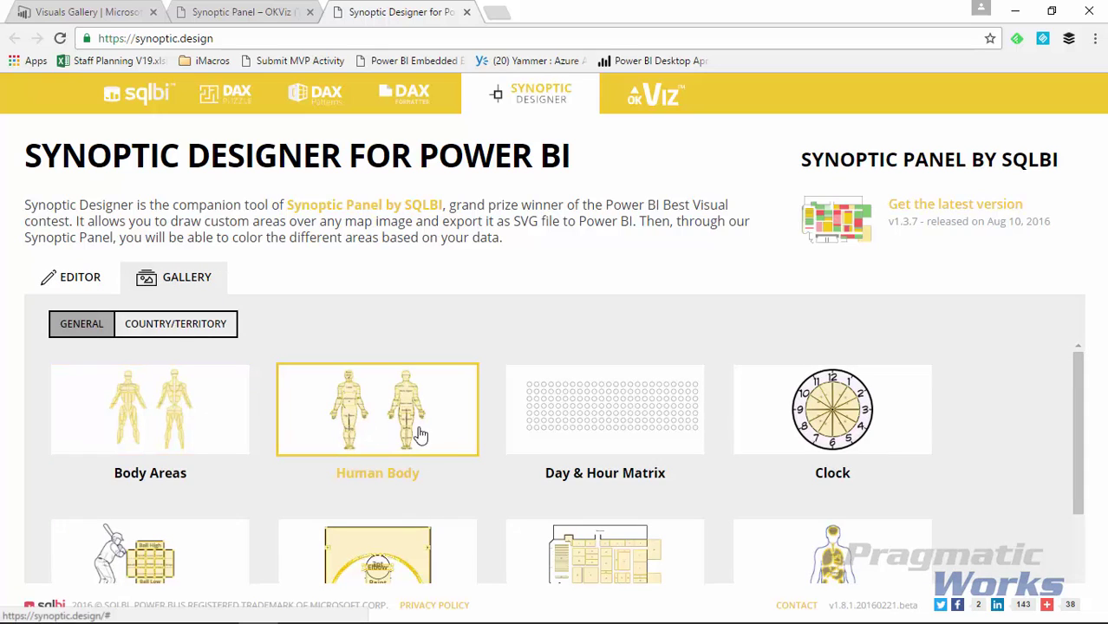
scroll(762, 463, "down", 3)
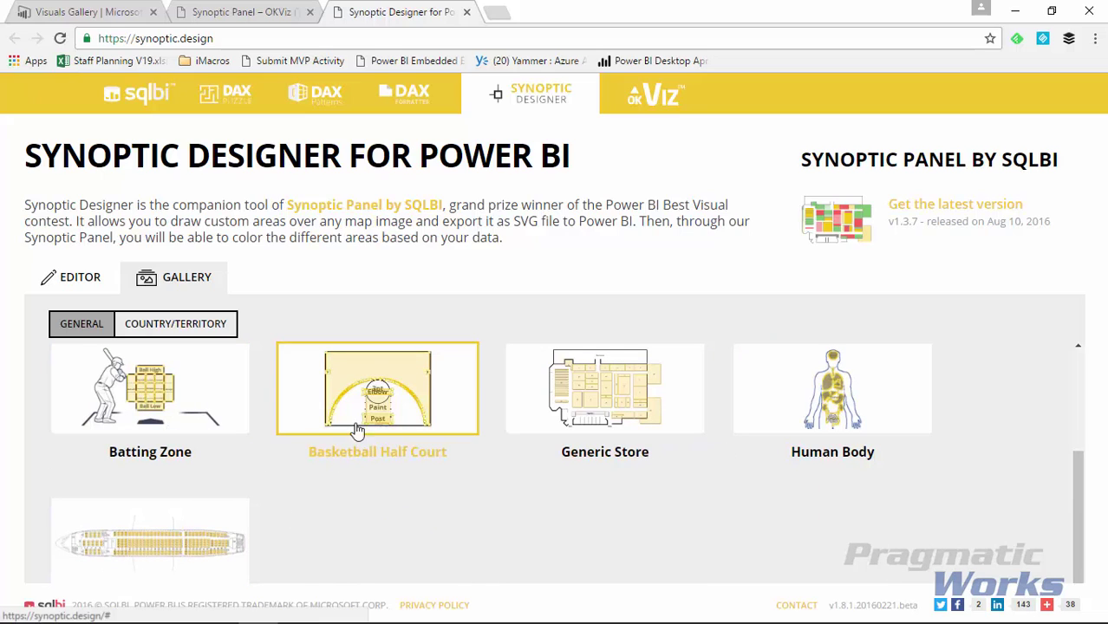
left_click(164, 333)
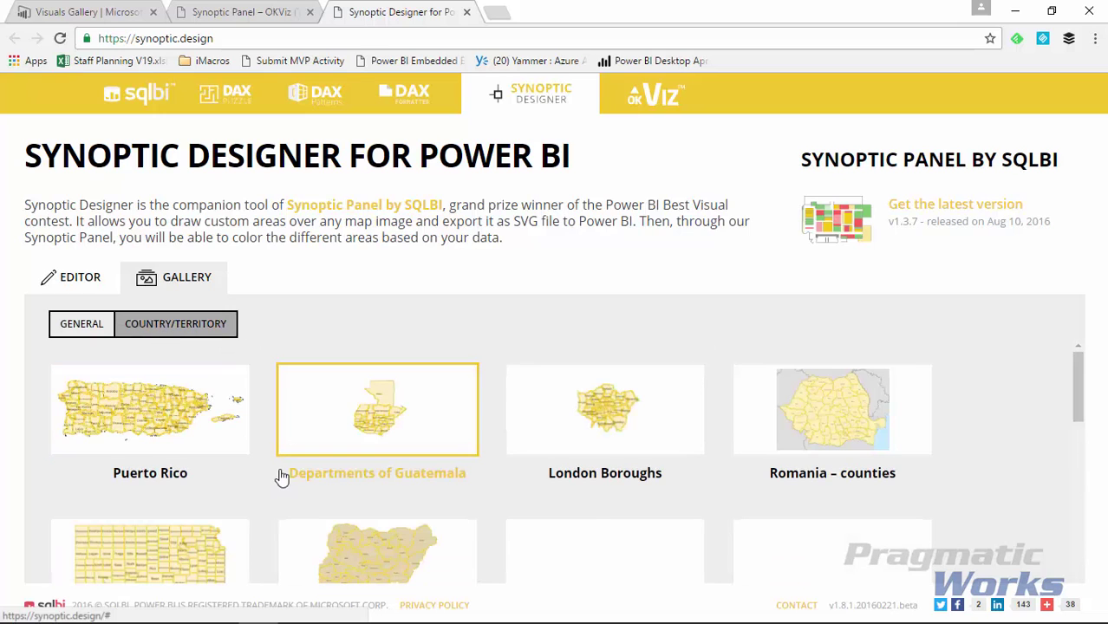
scroll(282, 477, "down", 5)
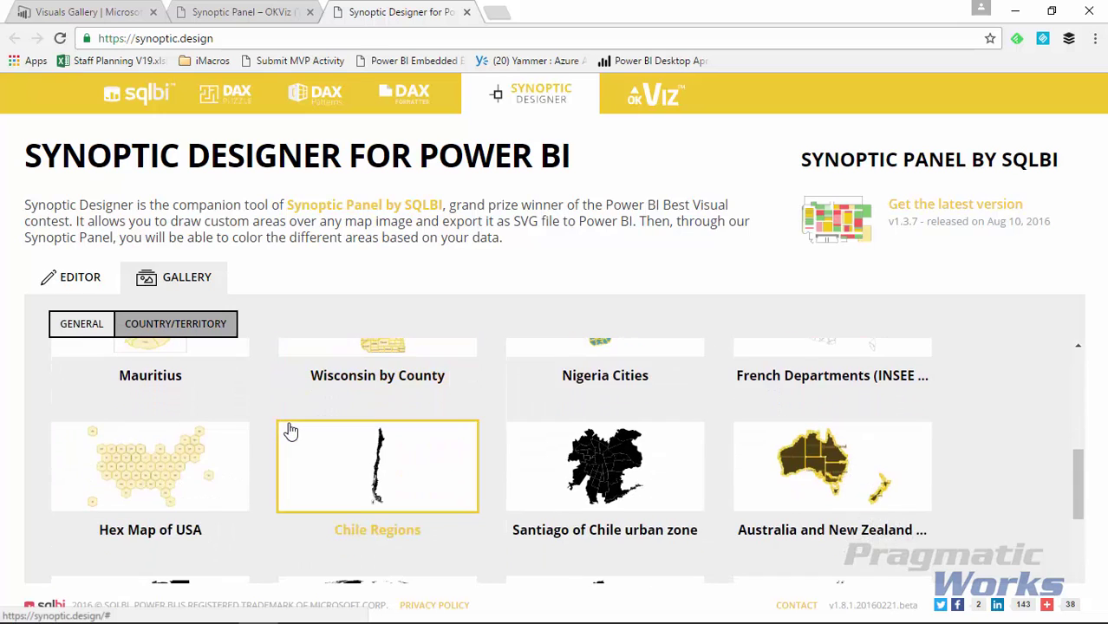
scroll(292, 429, "up", 3)
left_click(440, 491)
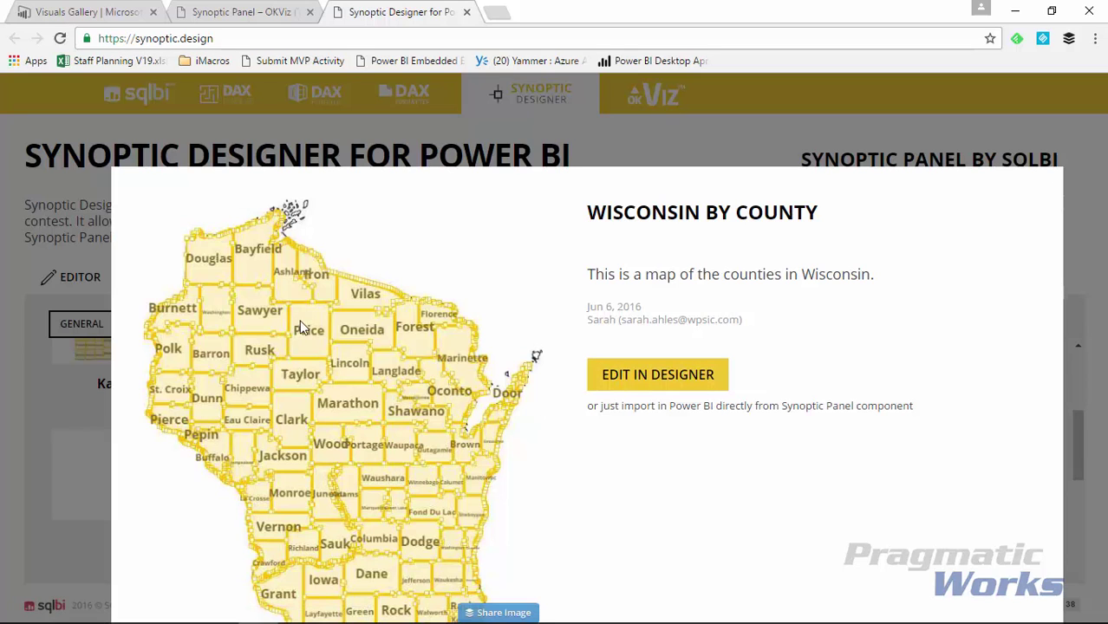
left_click(52, 403)
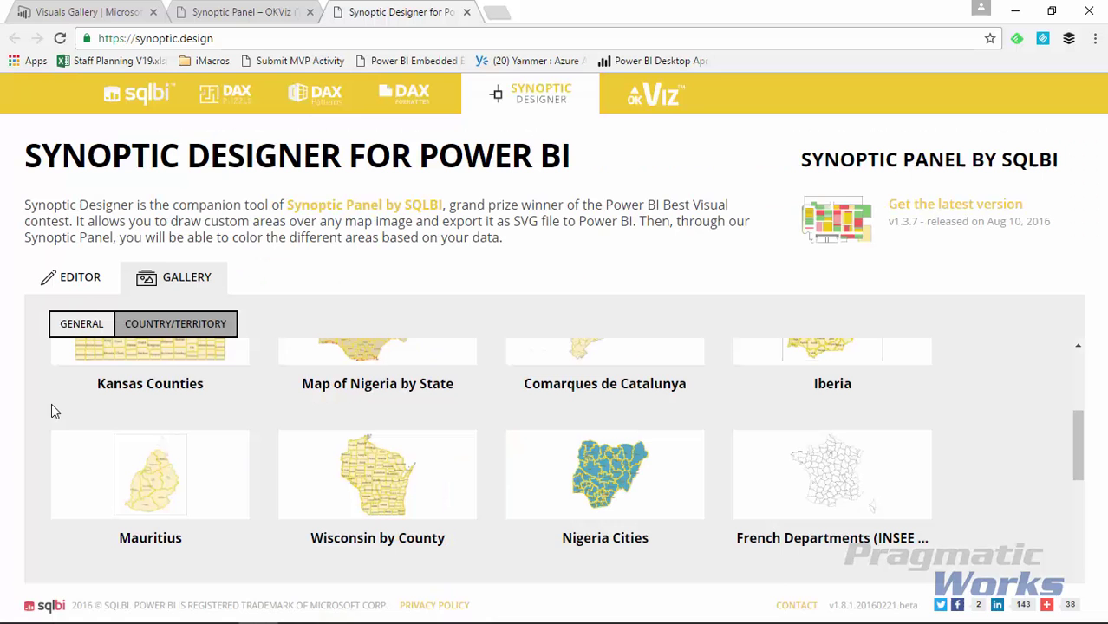
- Return to the floor plan in the editor and activate the tool for drawing areas point by point
left_click(72, 277)
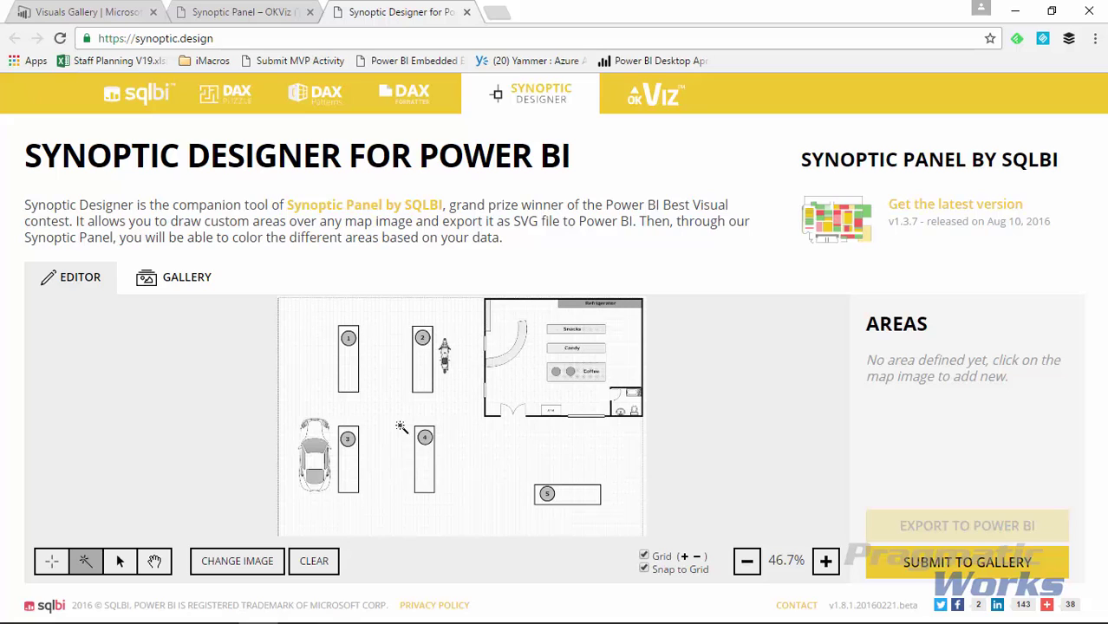
left_click(51, 565)
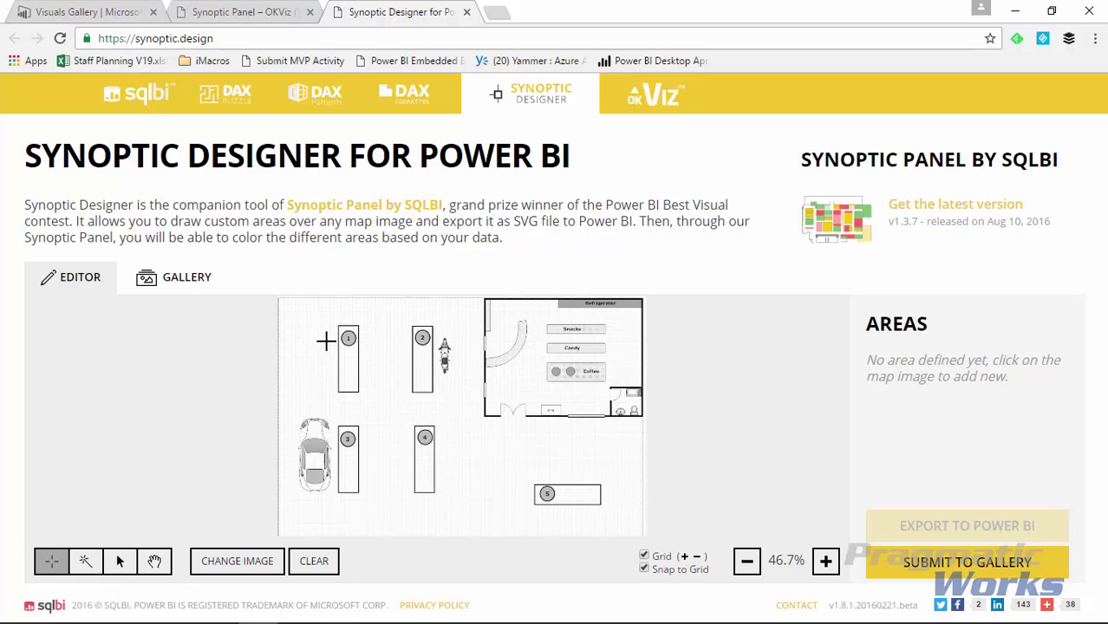
scroll(307, 386, "up", 3)
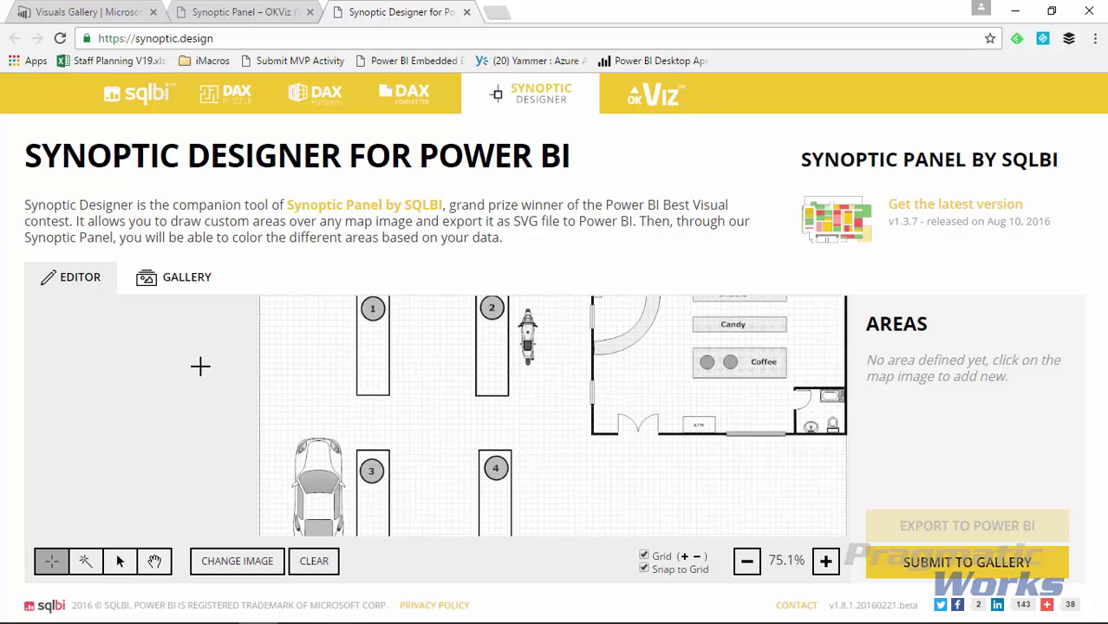
scroll(208, 368, "up", 1)
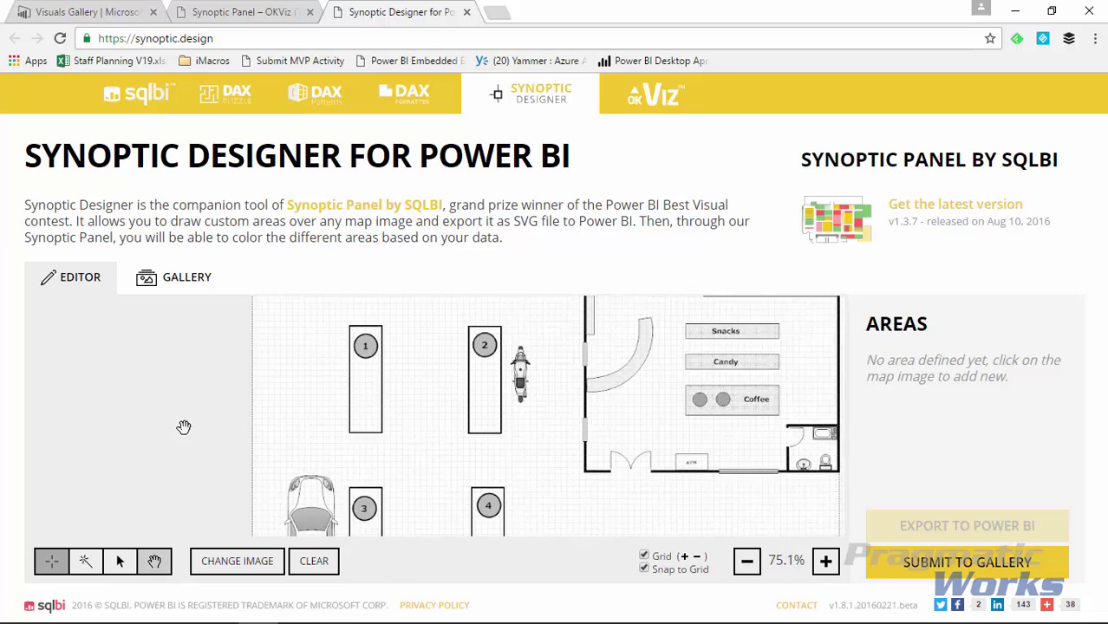
left_click(352, 395)
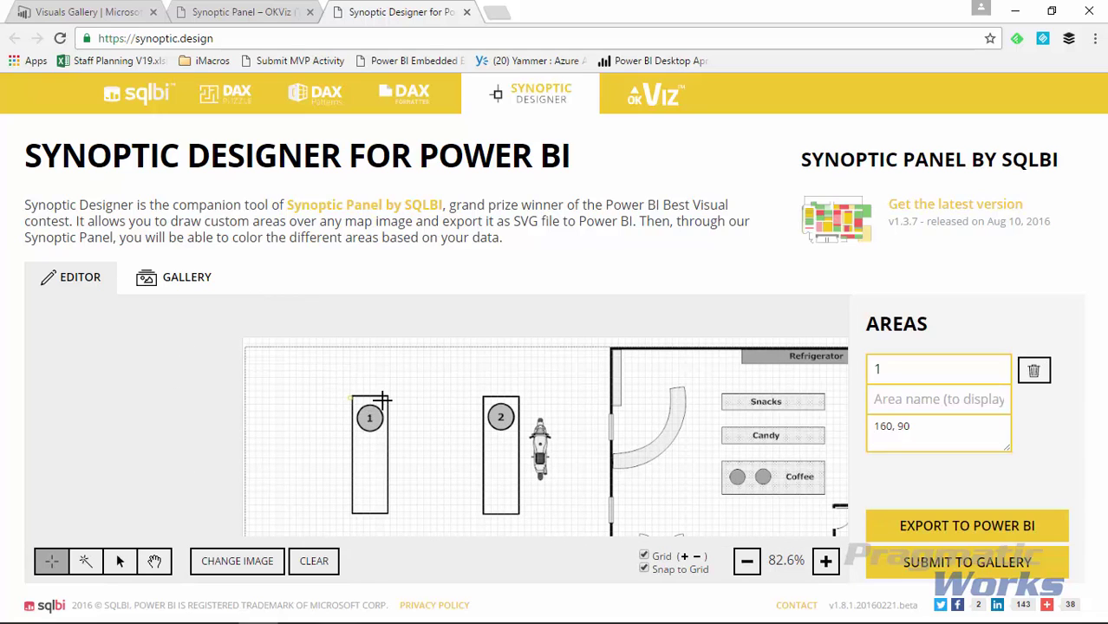
left_click(388, 396)
left_click(388, 514)
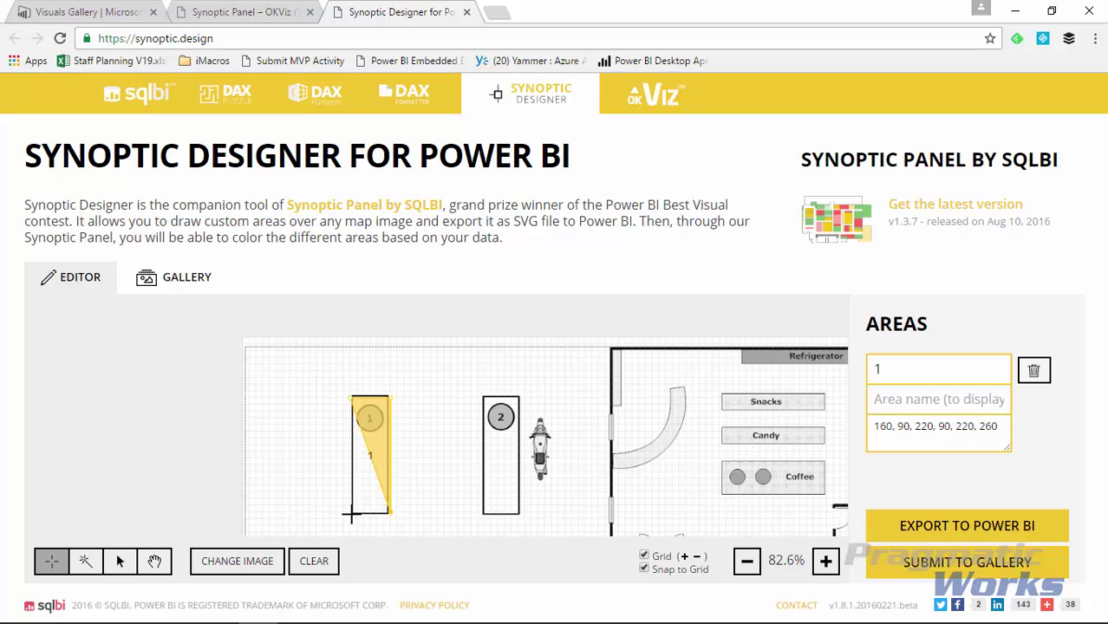
left_click(352, 513)
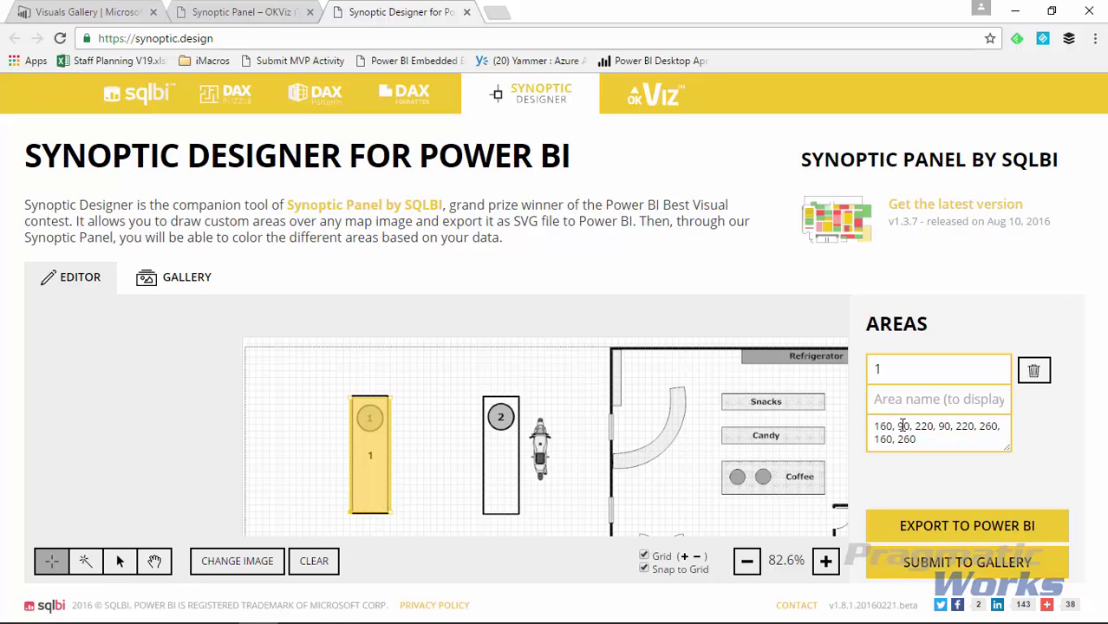
left_click(1034, 372)
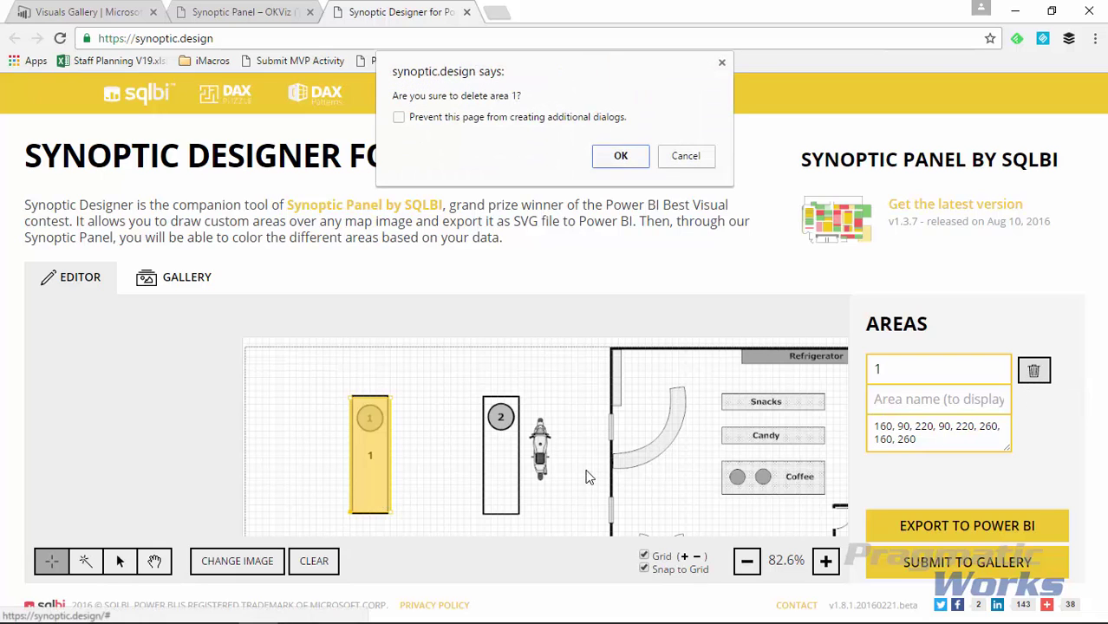
left_click(619, 155)
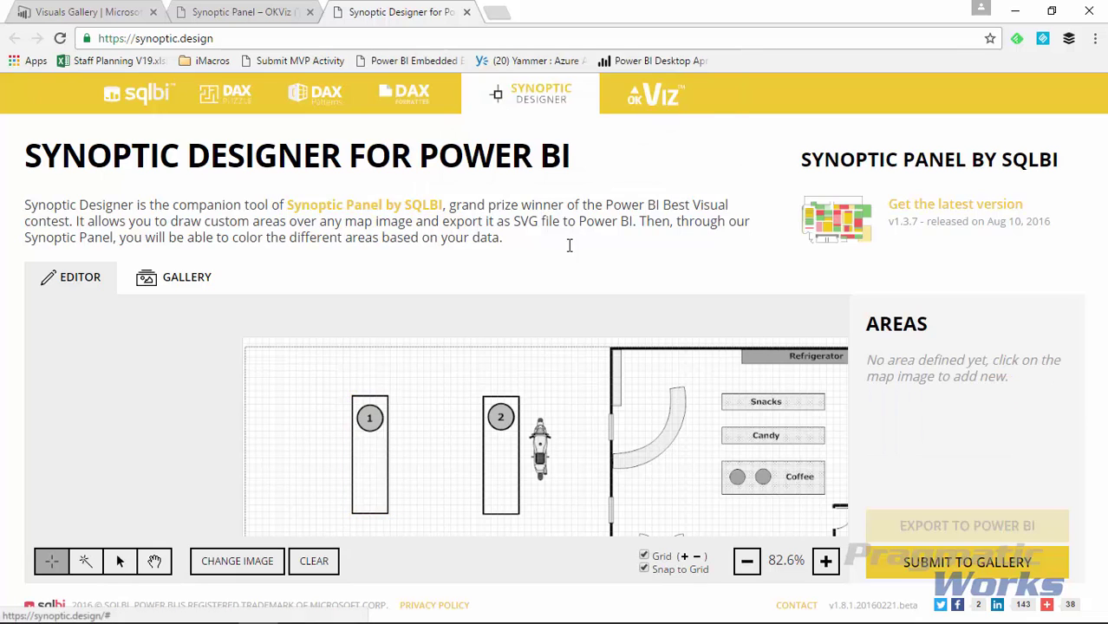
- Outline pump 1's rectangle as an area with corners 160,90, 220,90, 220,260 and 160,260, and name it Gas Pump 1
left_click(352, 396)
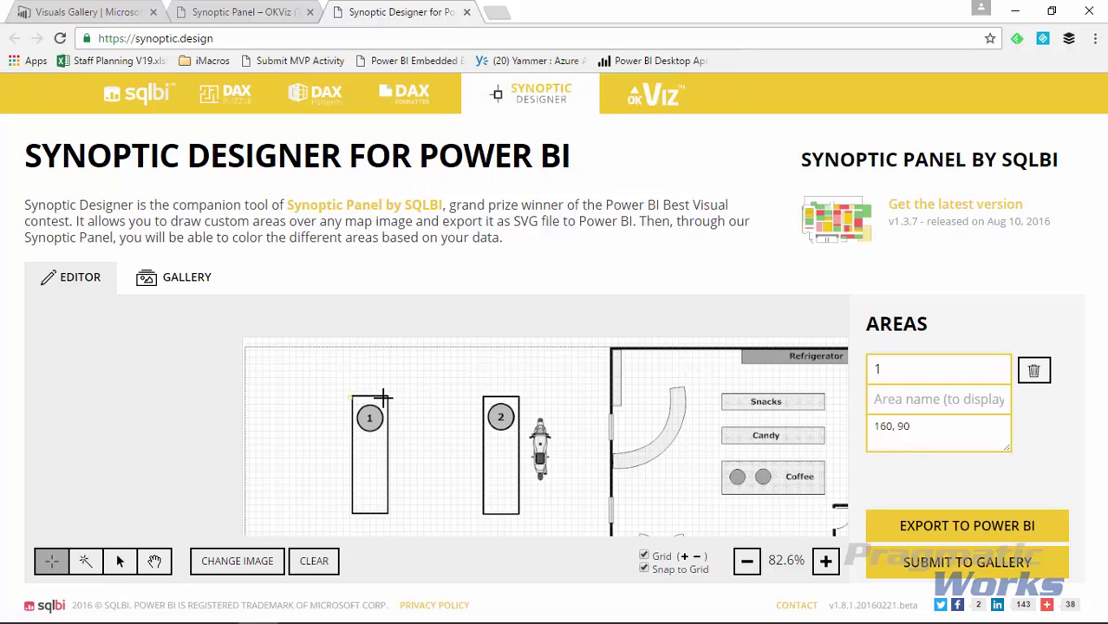
left_click(388, 396)
left_click(388, 513)
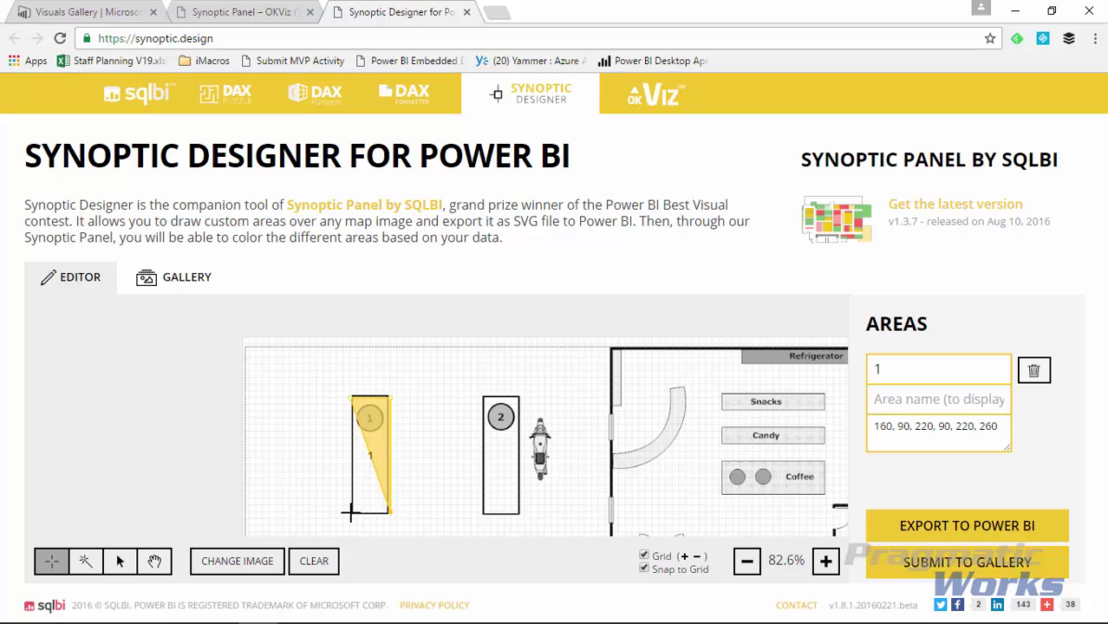
left_click(352, 512)
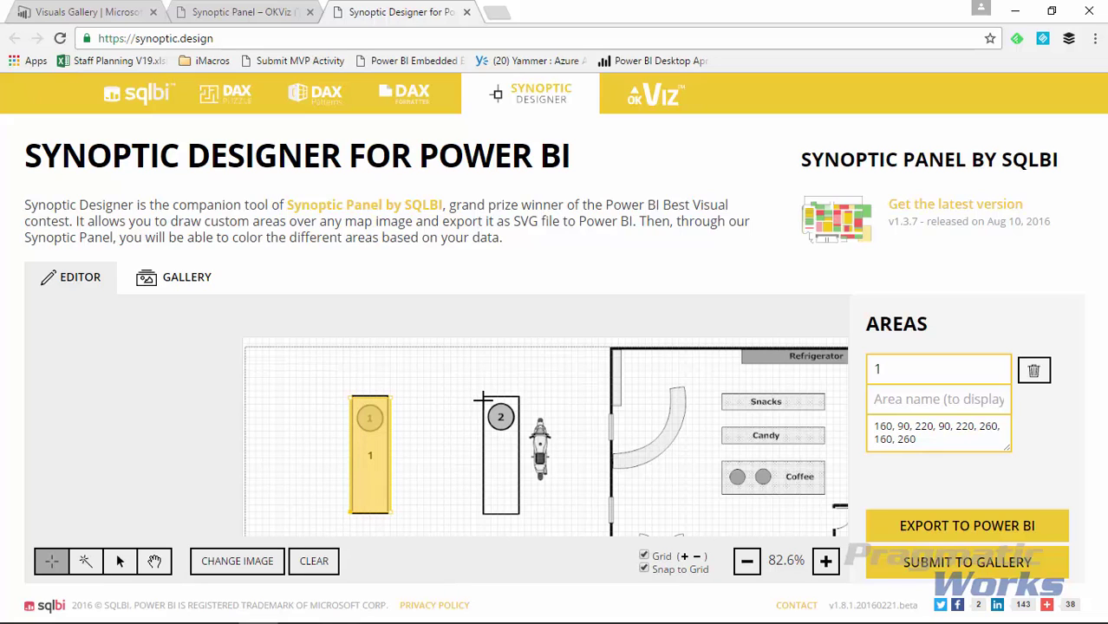
double_click(895, 370)
type("Gas Pump 1")
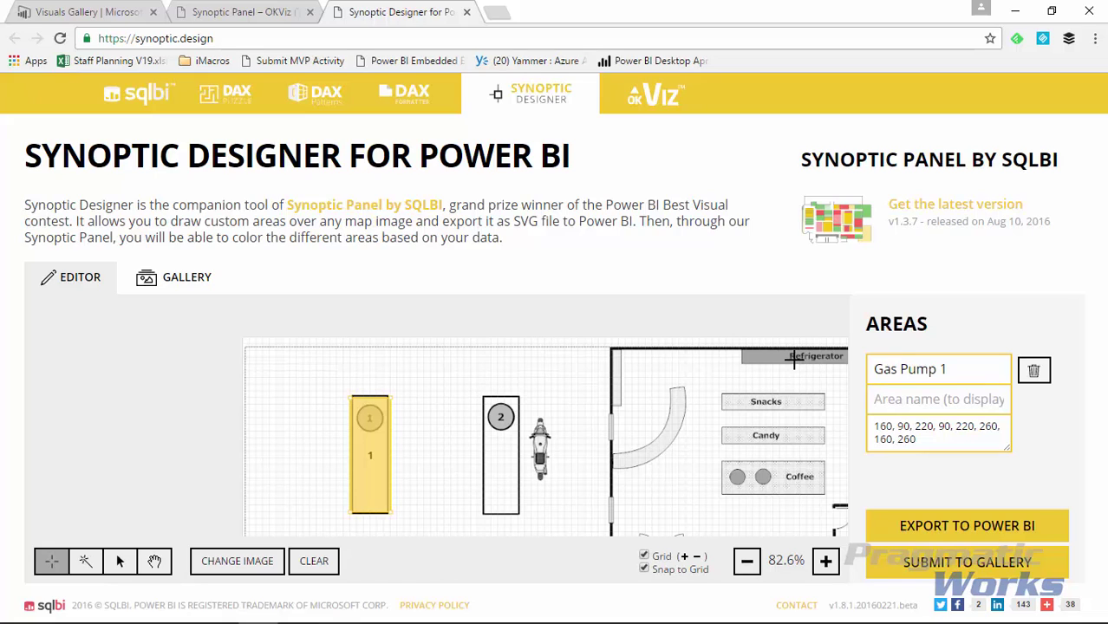
left_click(477, 304)
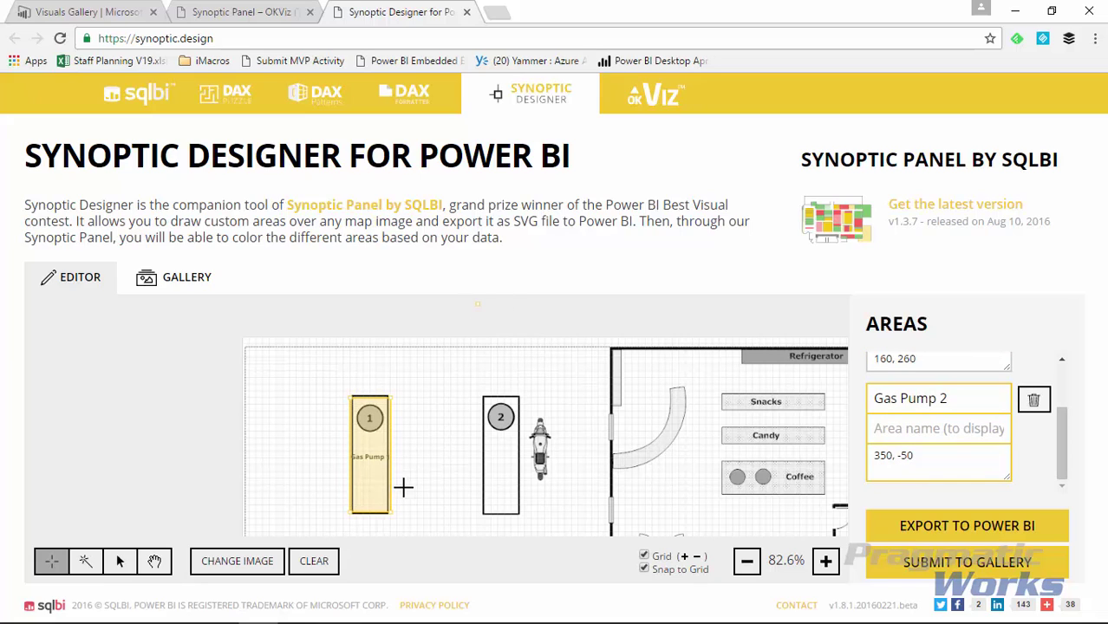
left_click(482, 397)
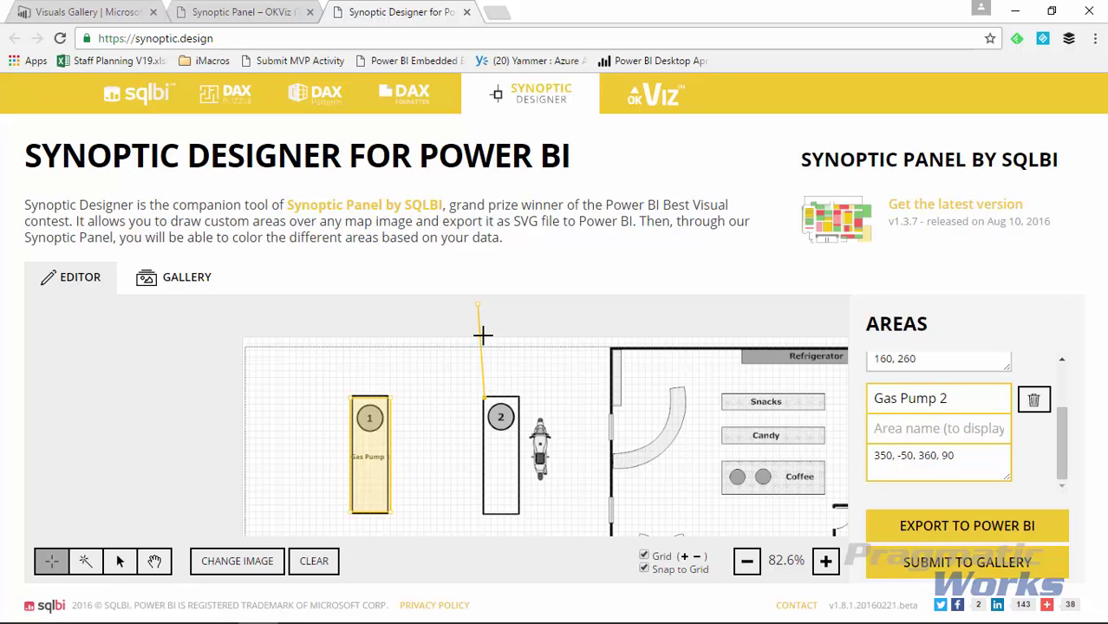
left_click(1034, 400)
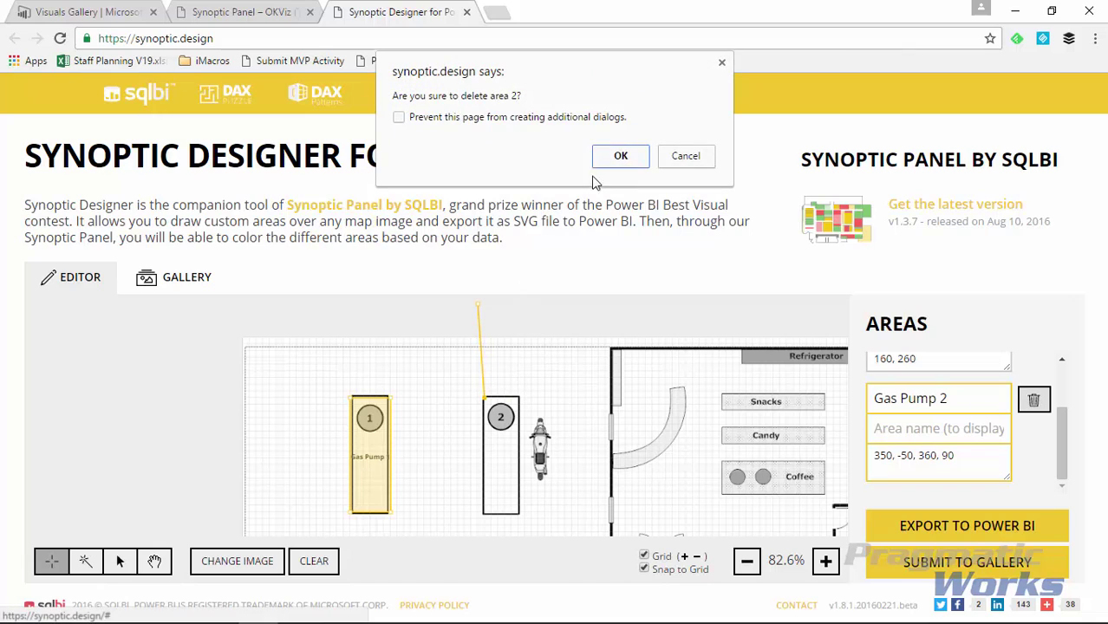
left_click(613, 162)
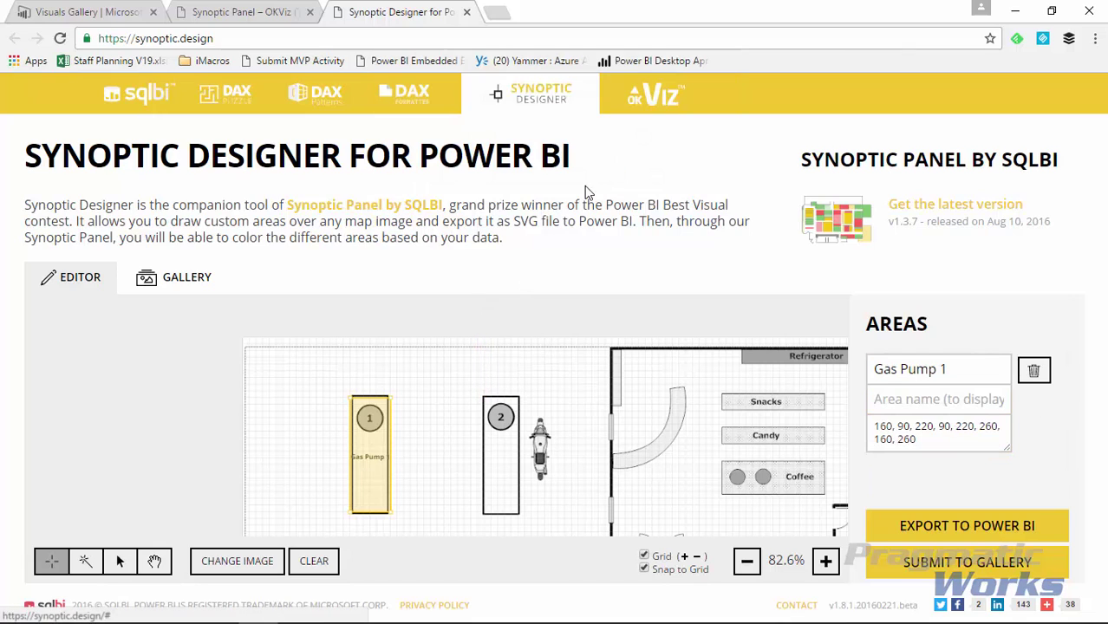
- Outline pump 2's rectangle as an area with corners 360,90, 410,90, 410,270 and 360,270
left_click(484, 397)
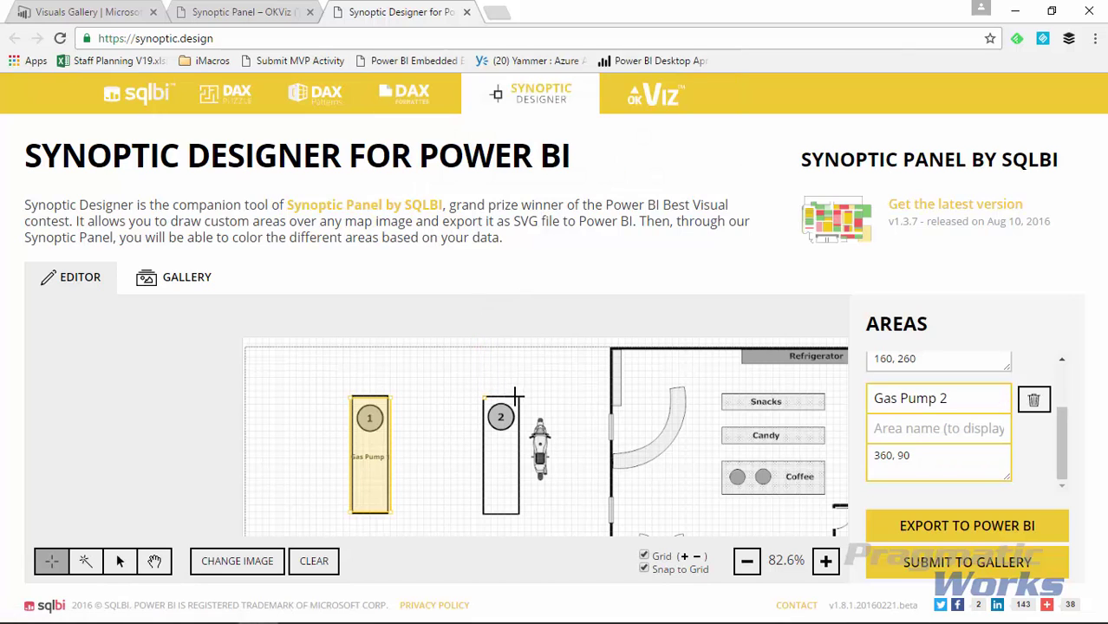
left_click(518, 397)
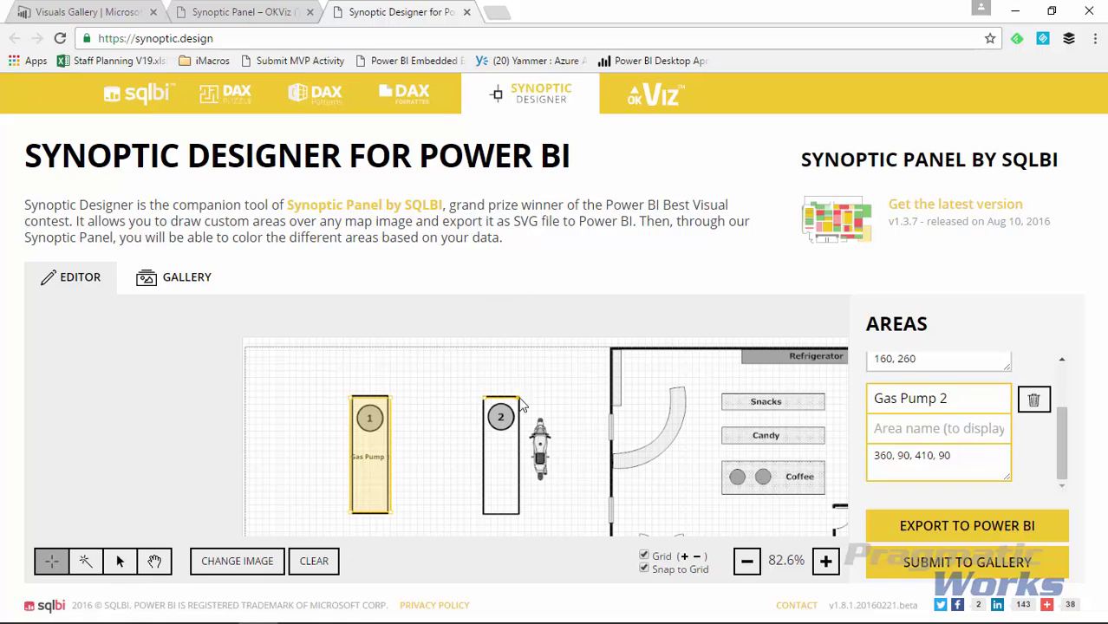
left_click(519, 515)
double_click(483, 514)
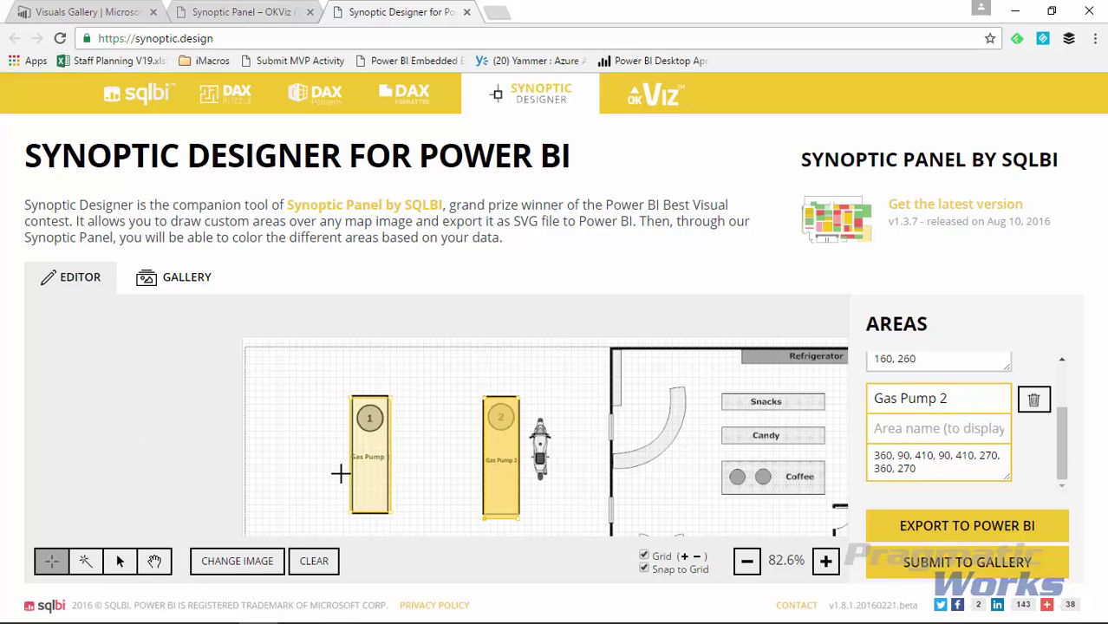
left_click(204, 475)
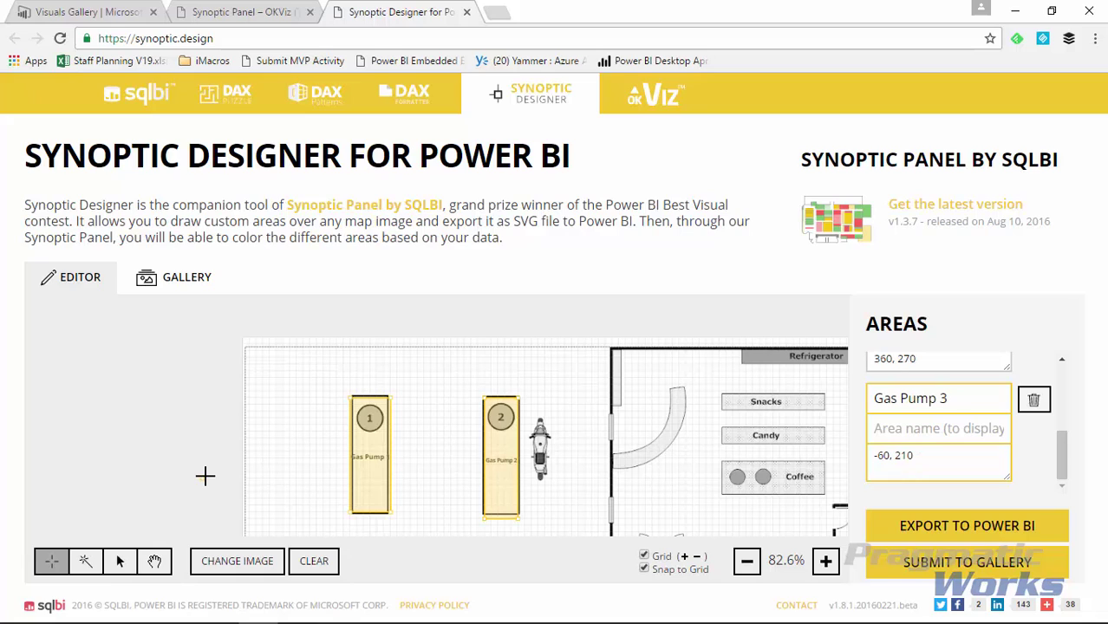
left_click(169, 371)
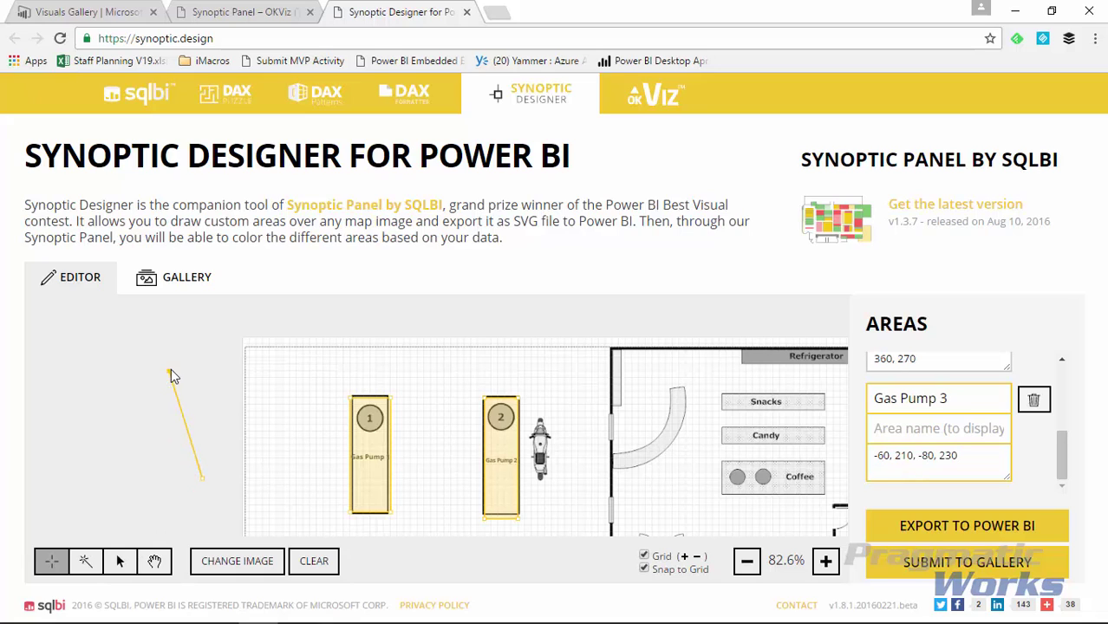
left_click(1033, 399)
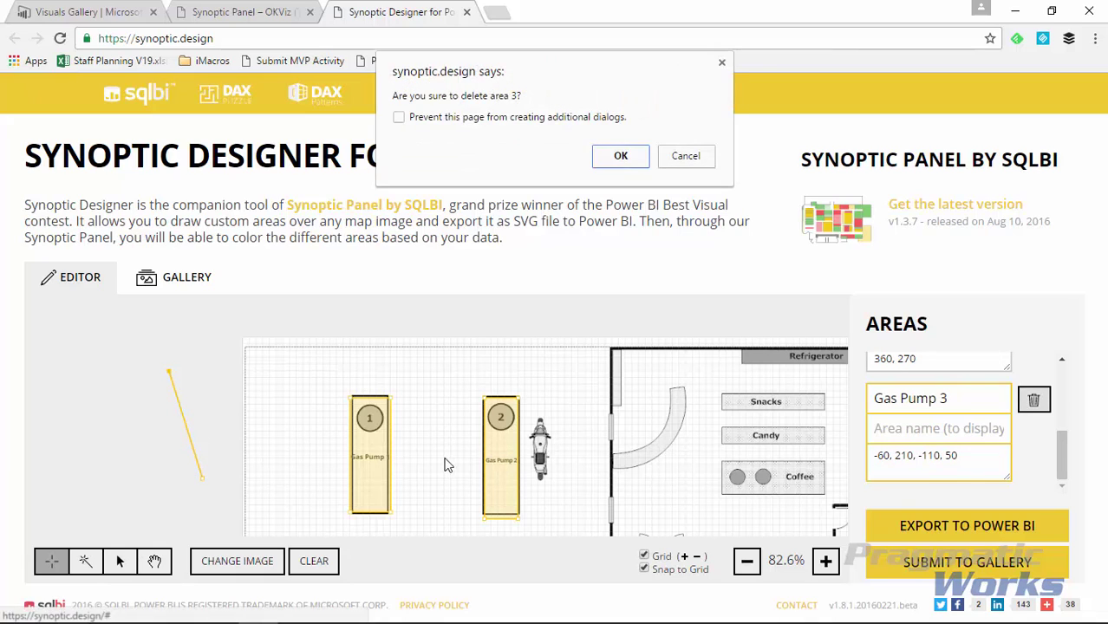
left_click(614, 160)
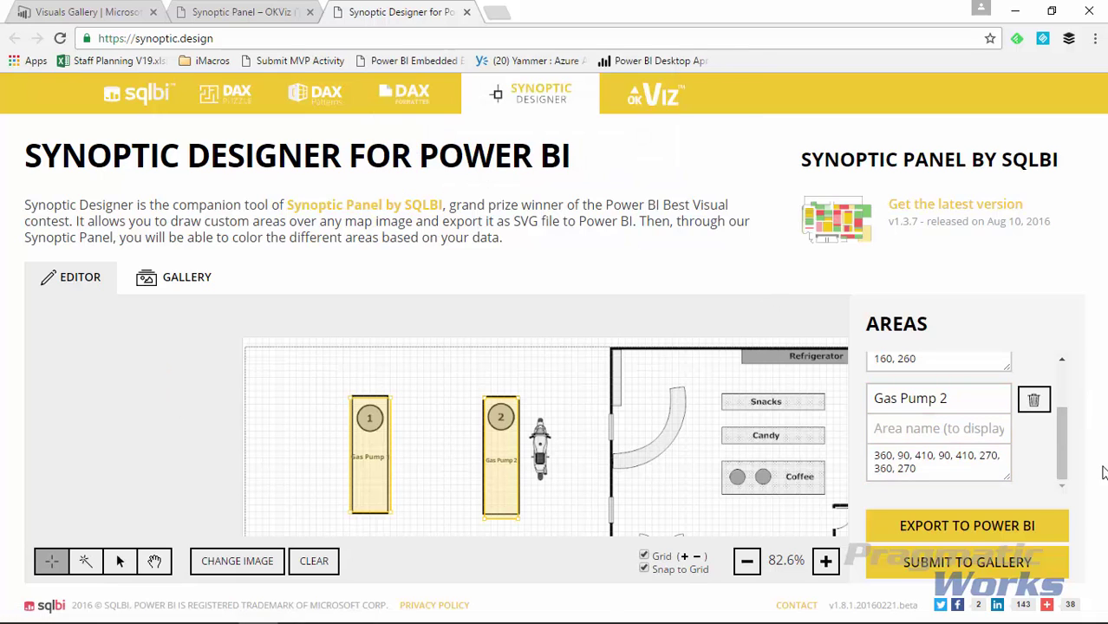
- Outline pump 3's rectangle beside the car as an area with corners 160,350, 220,350, 220,530 and 160,530
scroll(230, 477, "down", 2)
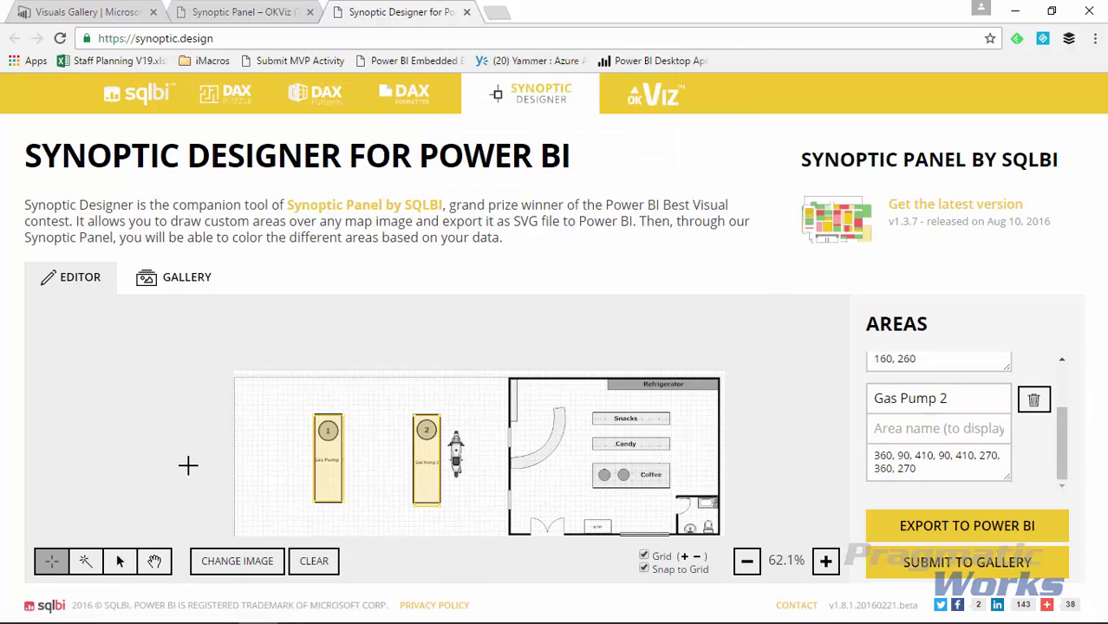
left_click(156, 563)
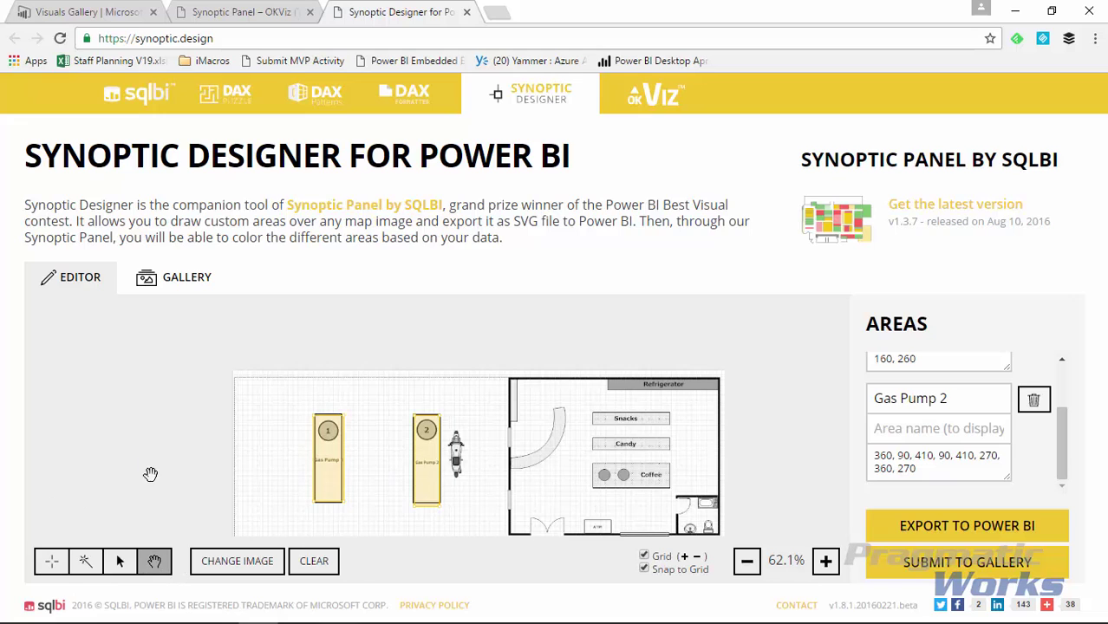
left_click_drag(150, 475, 160, 345)
left_click_drag(213, 520, 168, 395)
left_click_drag(200, 433, 134, 433)
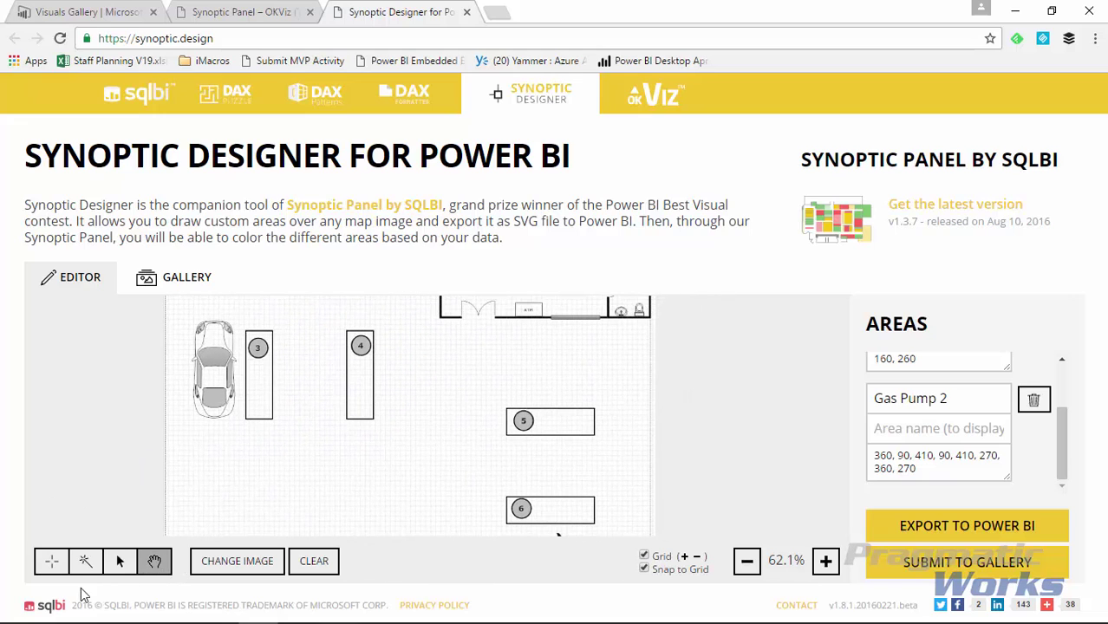
left_click(51, 561)
scroll(230, 356, "up", 3)
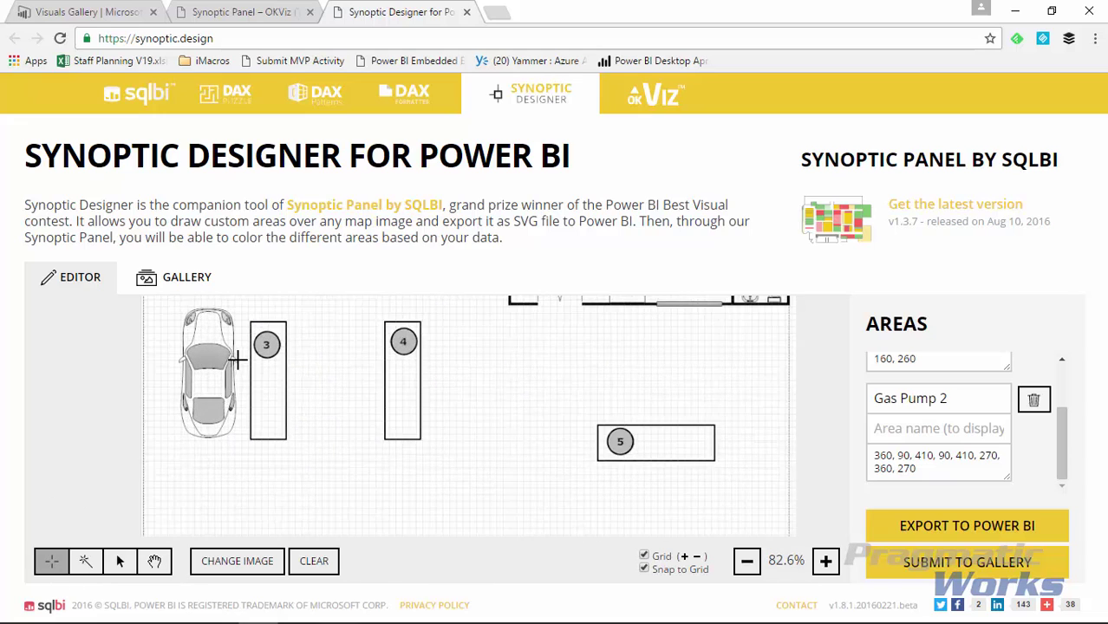
scroll(236, 359, "up", 1)
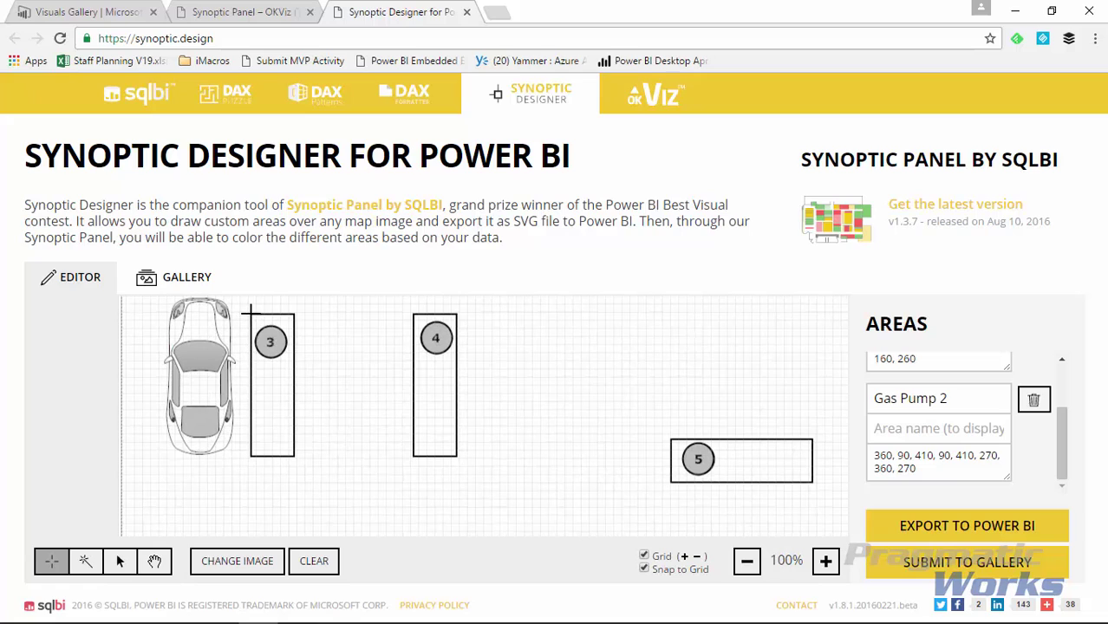
left_click(251, 312)
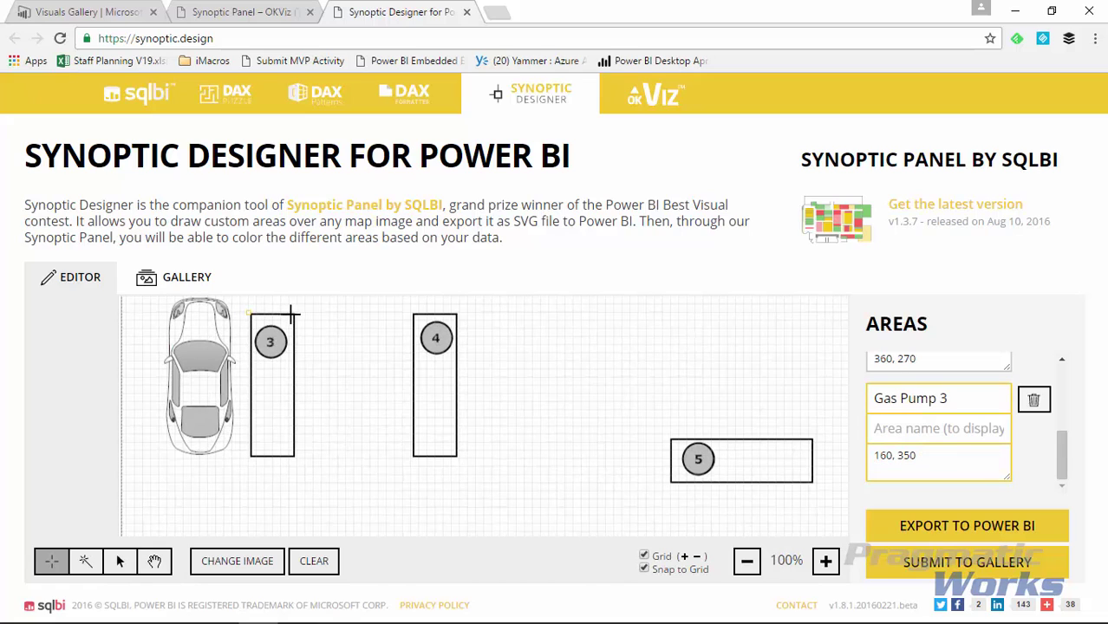
left_click(296, 314)
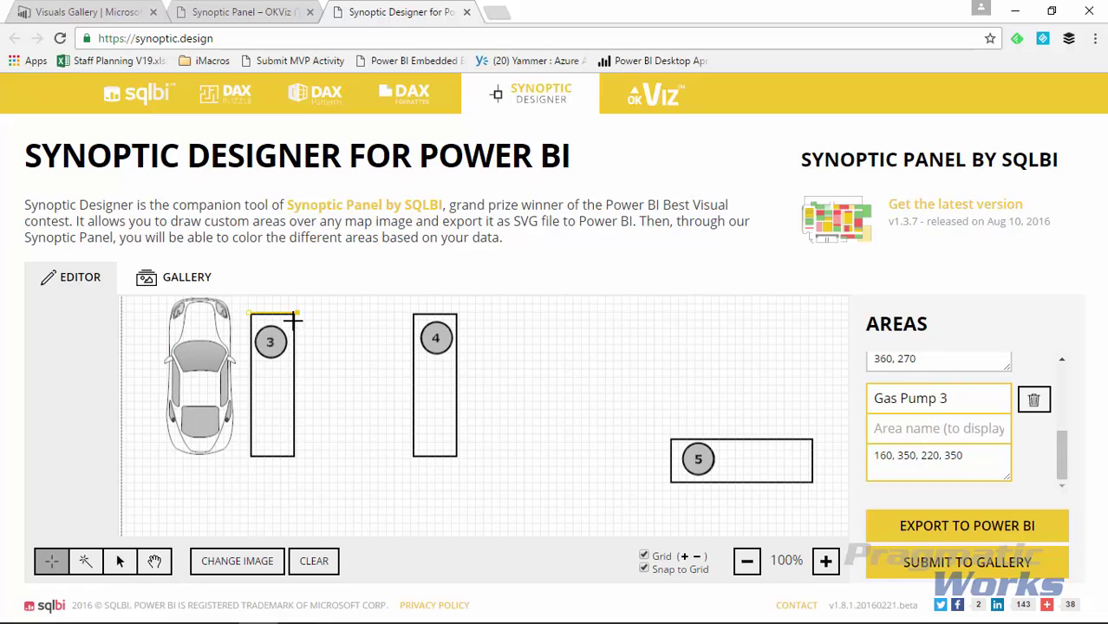
left_click(293, 457)
left_click(251, 457)
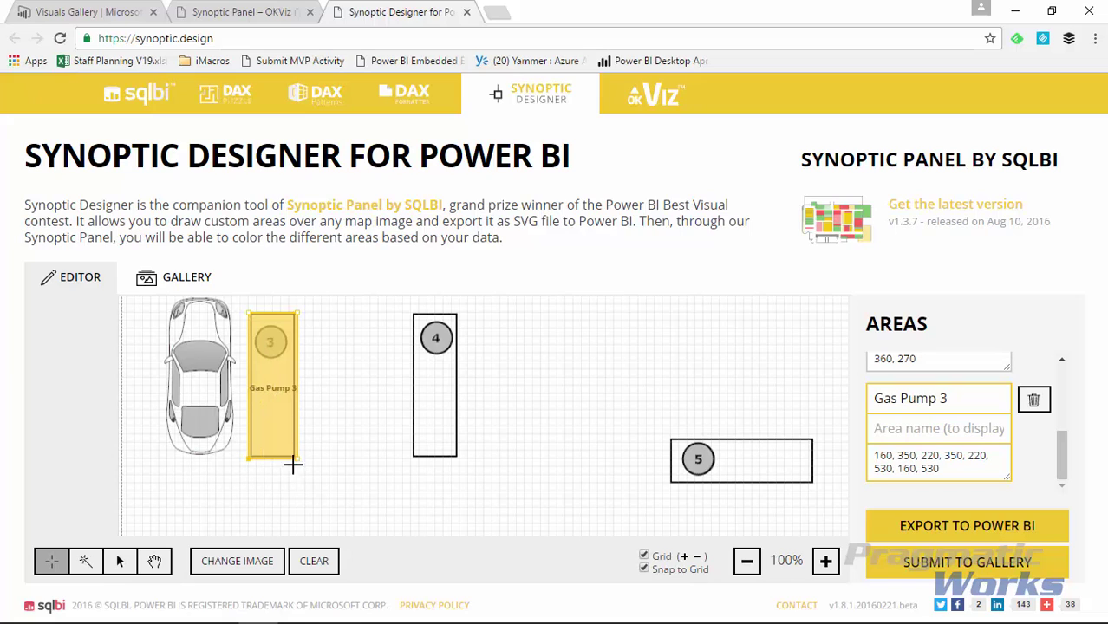
- Outline pump 4's rectangle as an area with corners 360,350, 420,350, 420,530 and 360,530
left_click(413, 314)
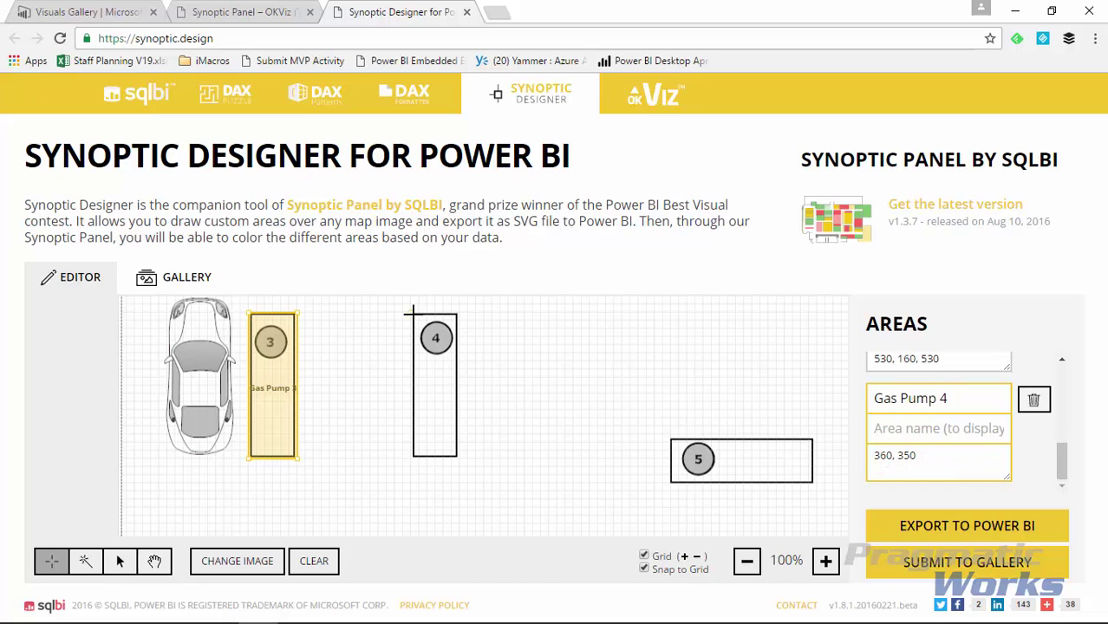
left_click(456, 314)
left_click(457, 456)
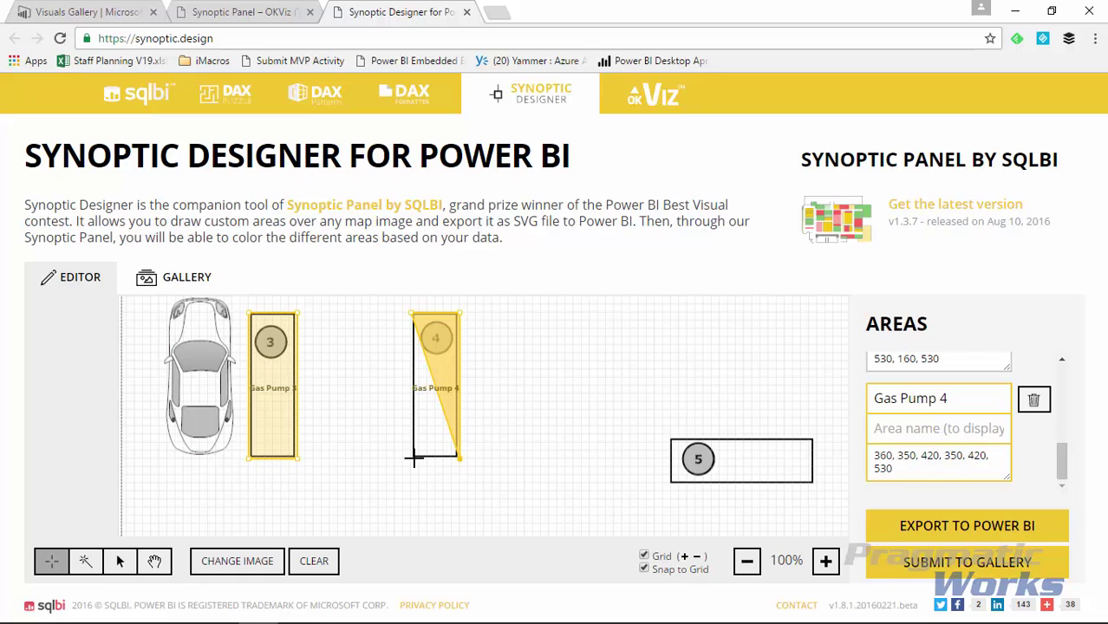
left_click(413, 457)
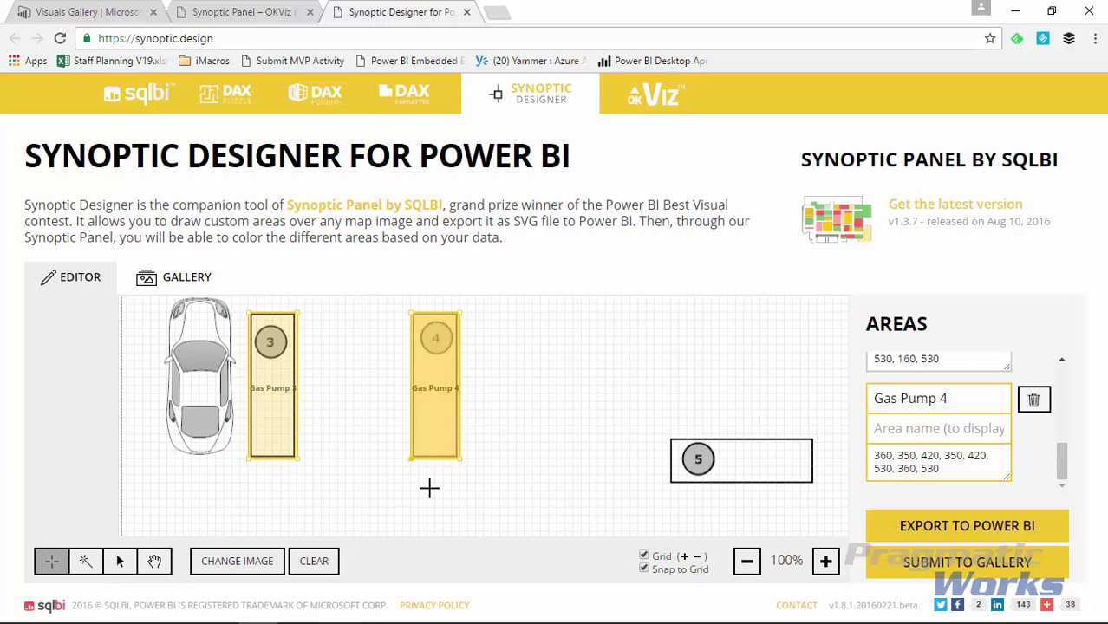
- Use the magic wand tool to detect the rectangles of pumps 5 and 6 as areas
left_click(85, 565)
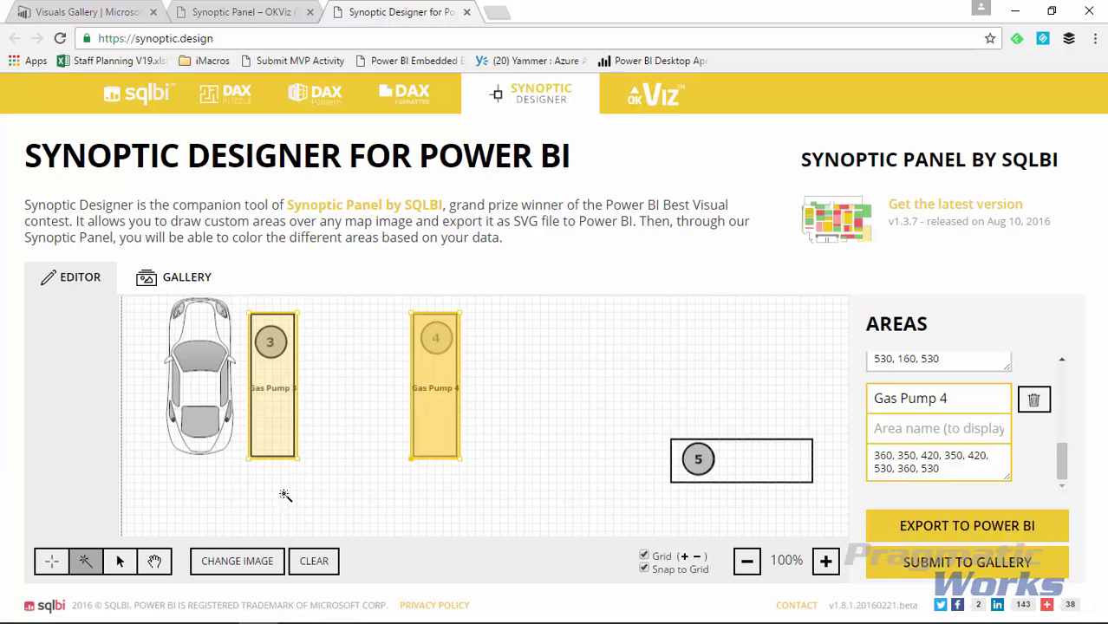
left_click(803, 477)
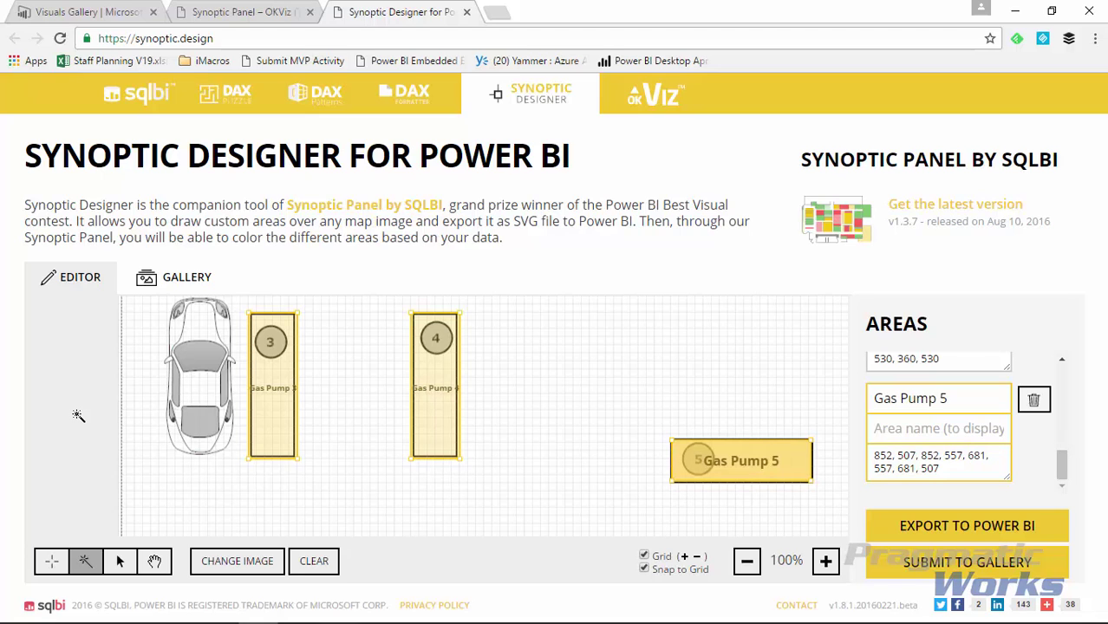
scroll(78, 416, "down", 5)
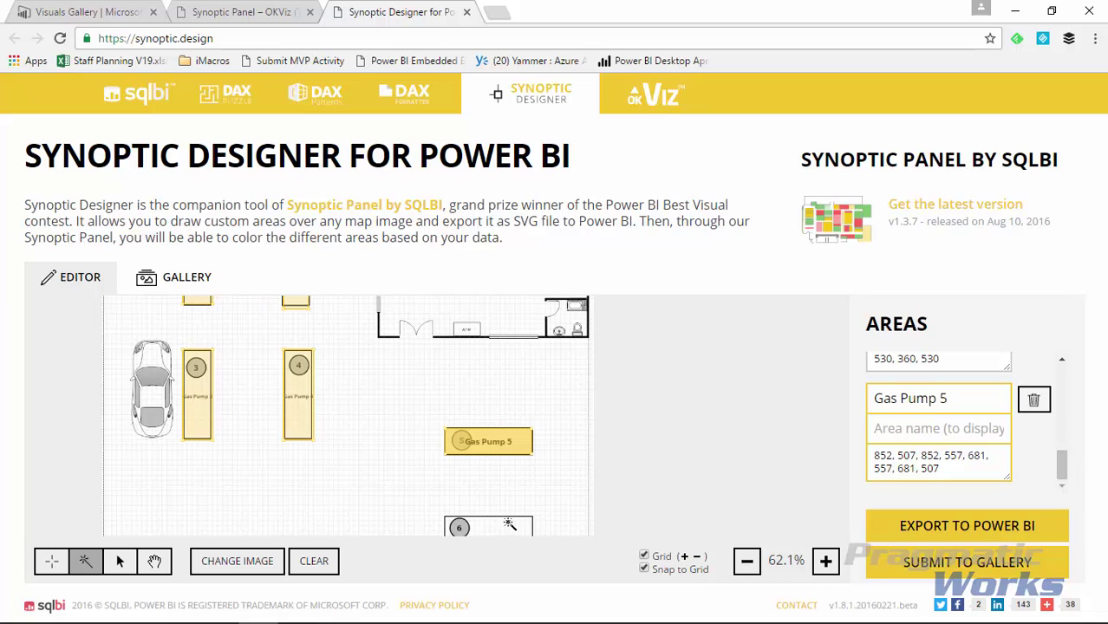
left_click(527, 524)
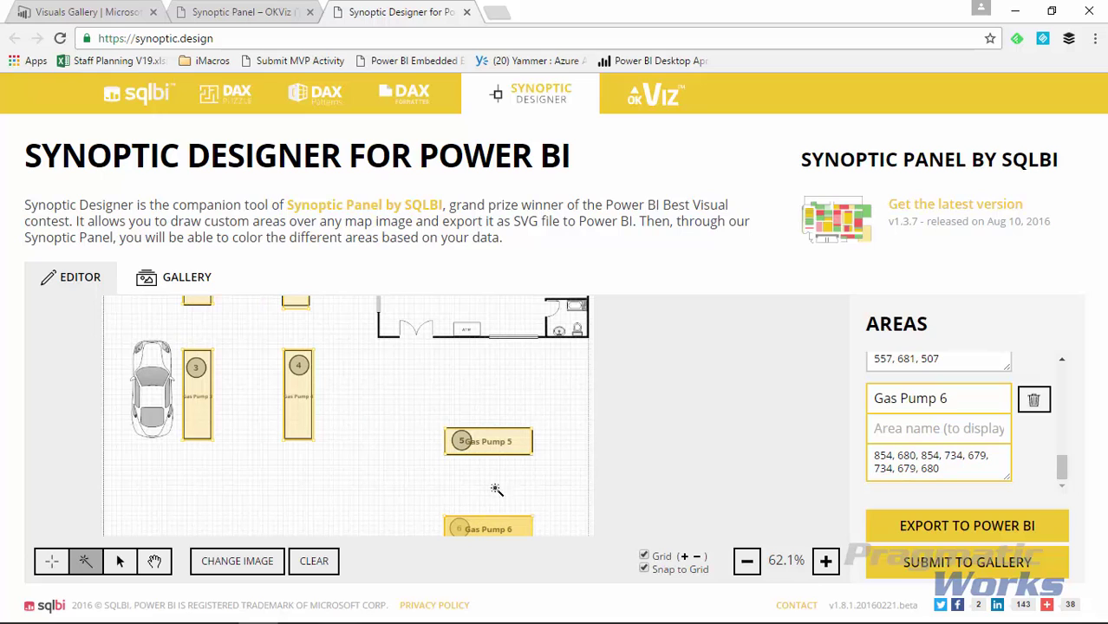
- Outline the store building as an area with corners 550,20, 970,20, 970,330 and 550,330, and name it Service Station
scroll(630, 377, "down", 1)
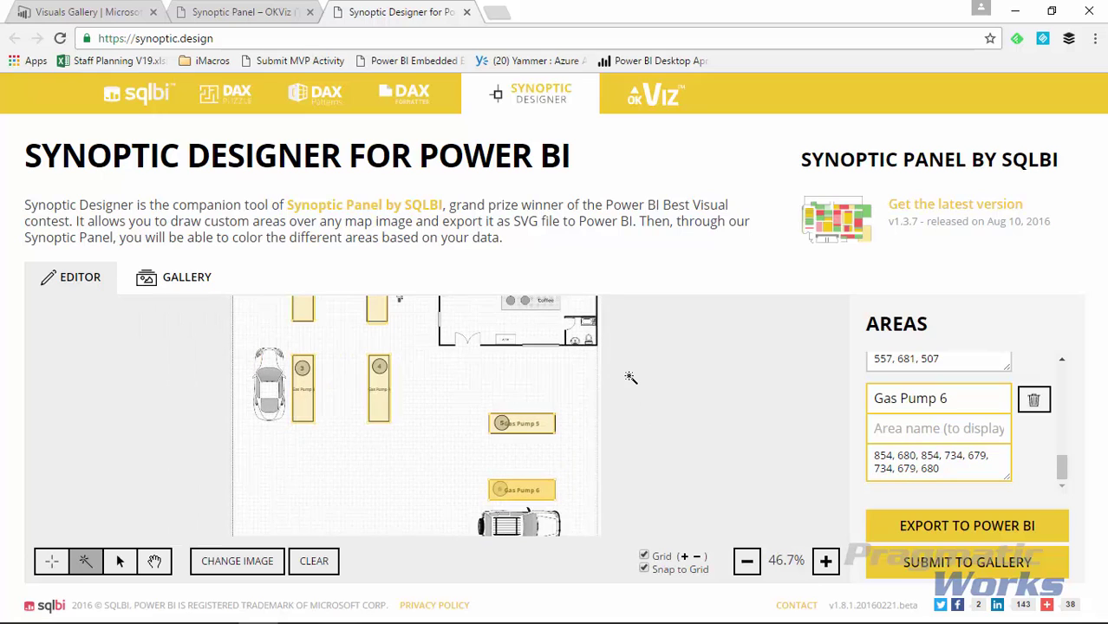
left_click(154, 564)
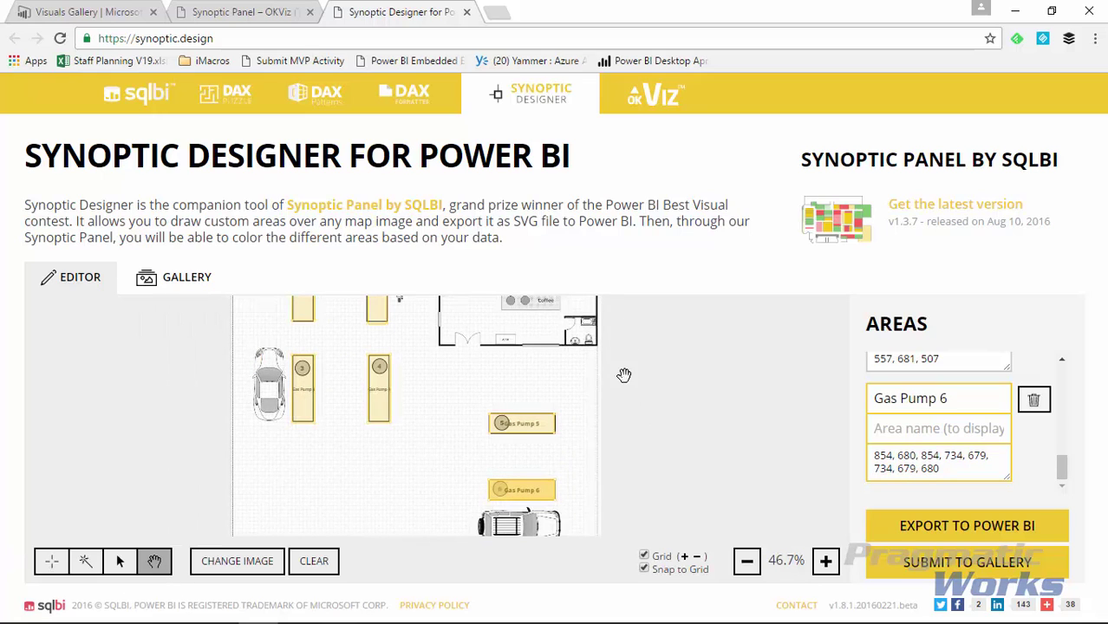
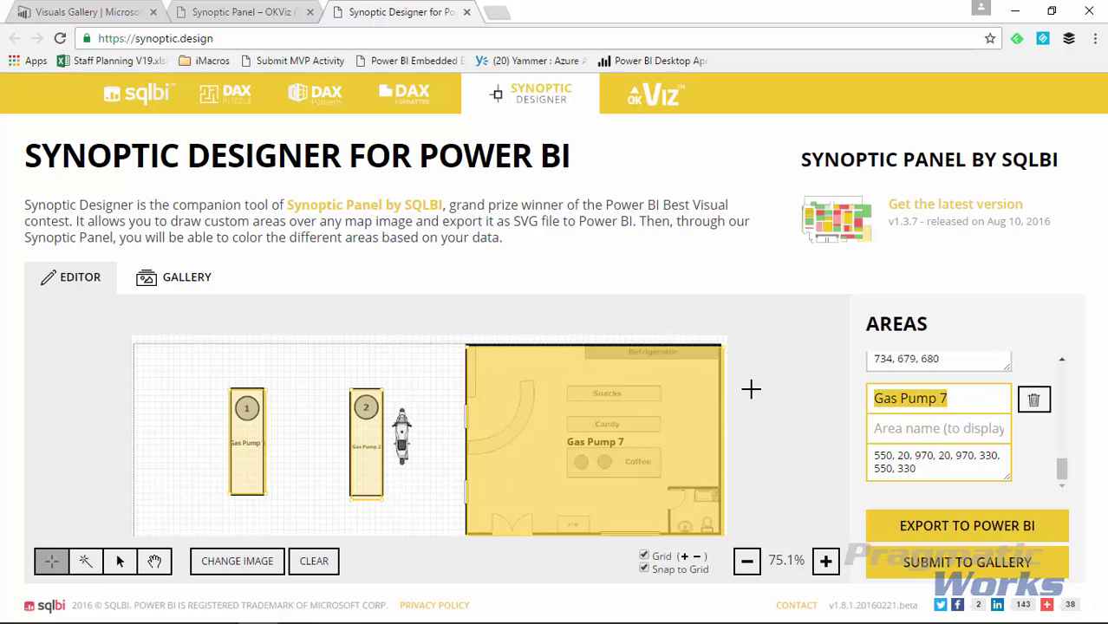
type("Service Station")
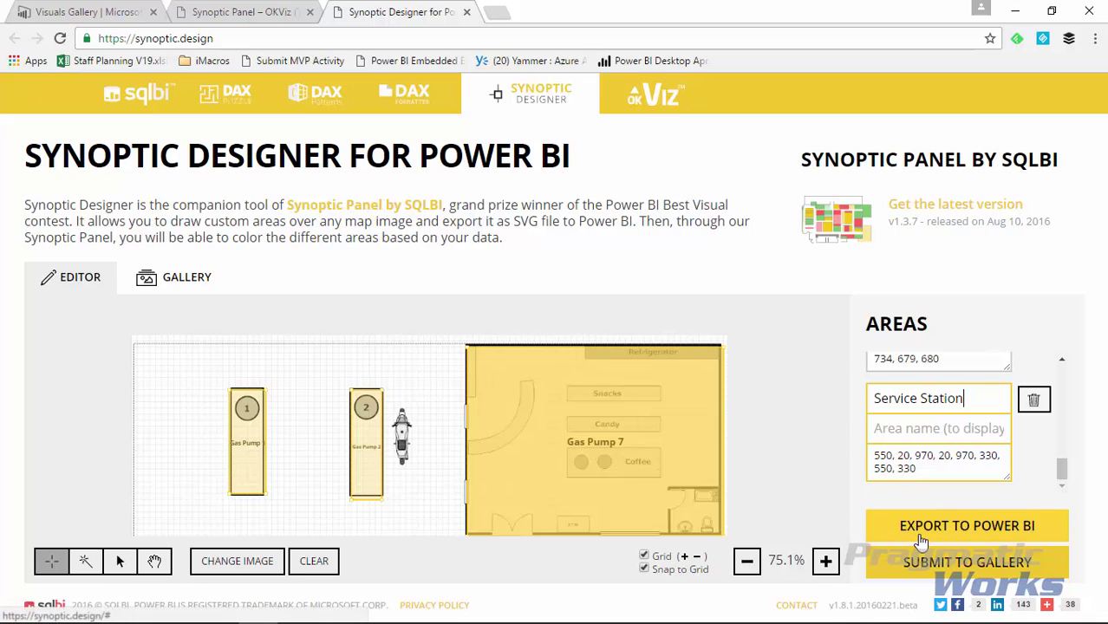
- Review the areas defined over the pumps and the store building across the whole floor plan
left_click(745, 562)
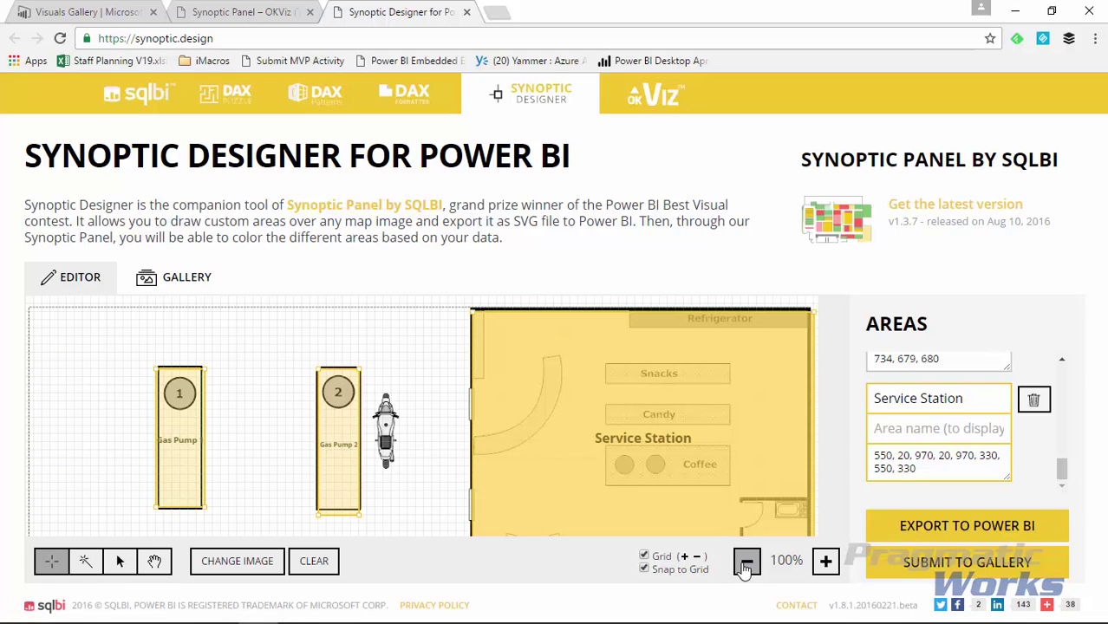
scroll(668, 480, "down", 7)
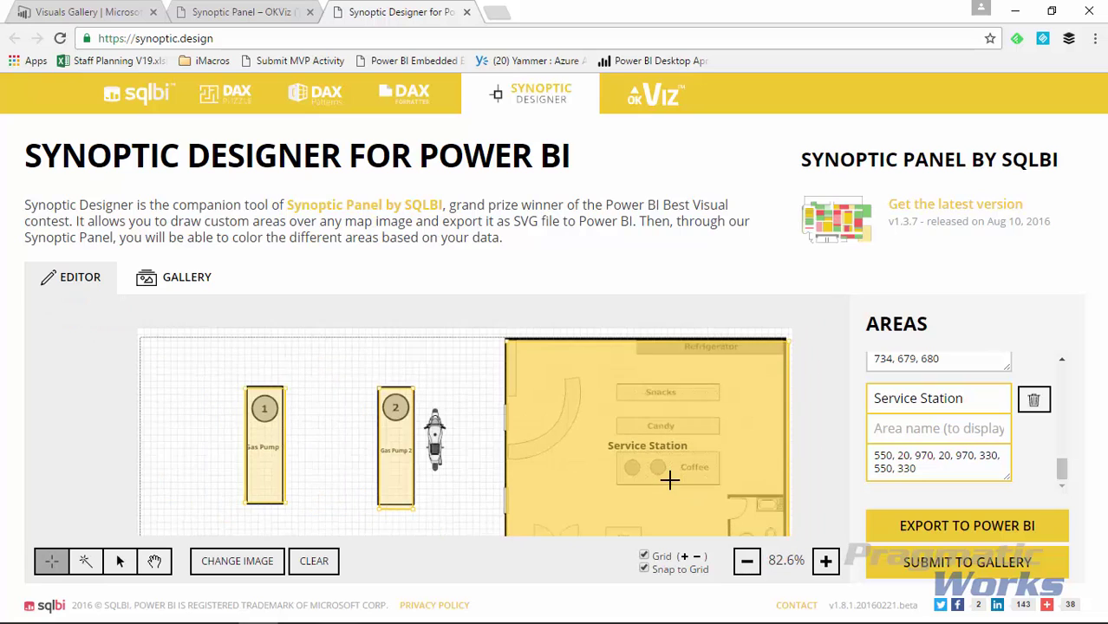
left_click(154, 561)
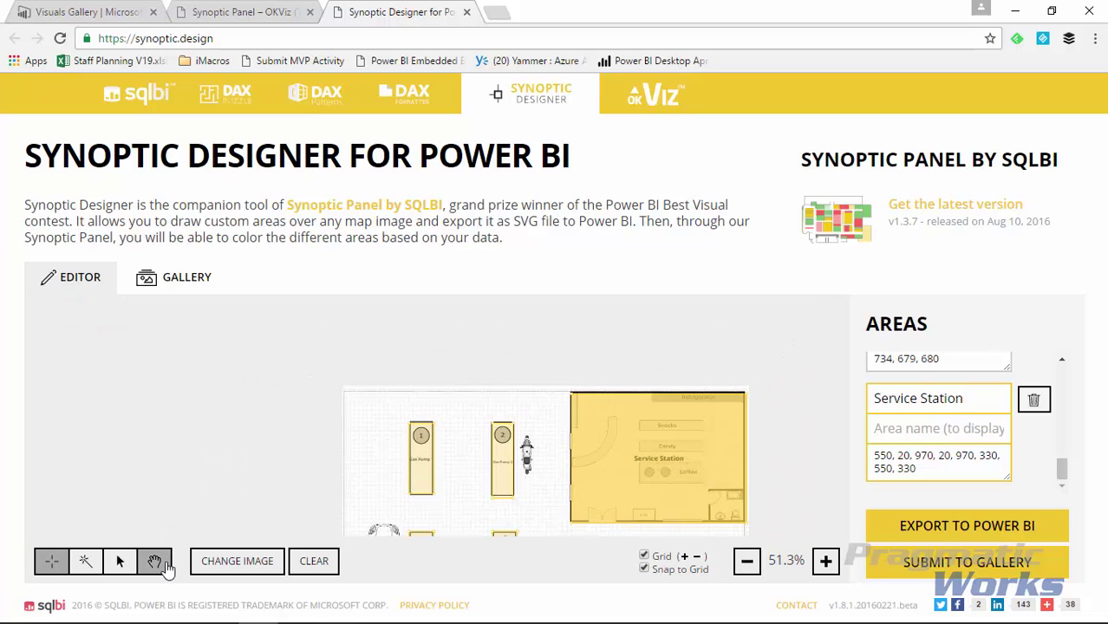
left_click_drag(243, 464, 236, 415)
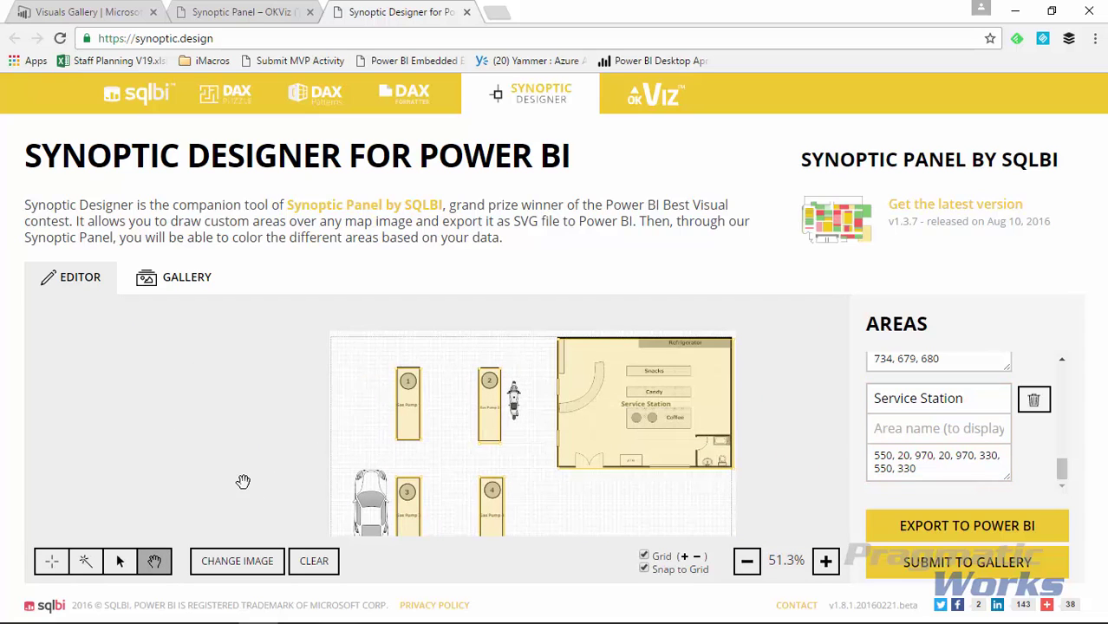
left_click_drag(243, 482, 210, 382)
left_click_drag(234, 428, 204, 459)
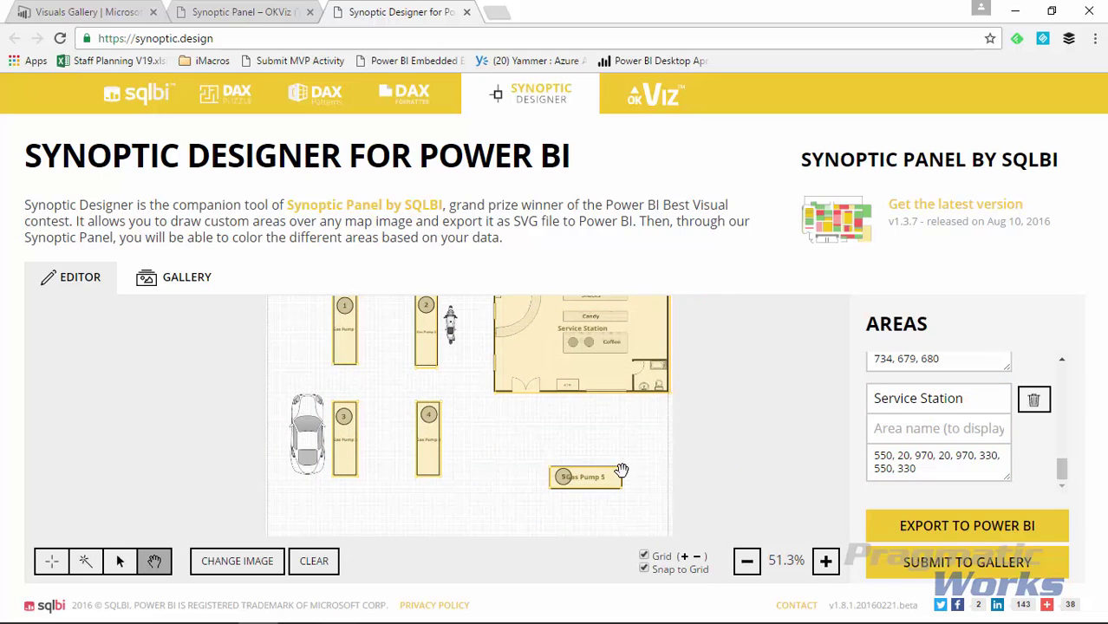
scroll(776, 431, "down", 2)
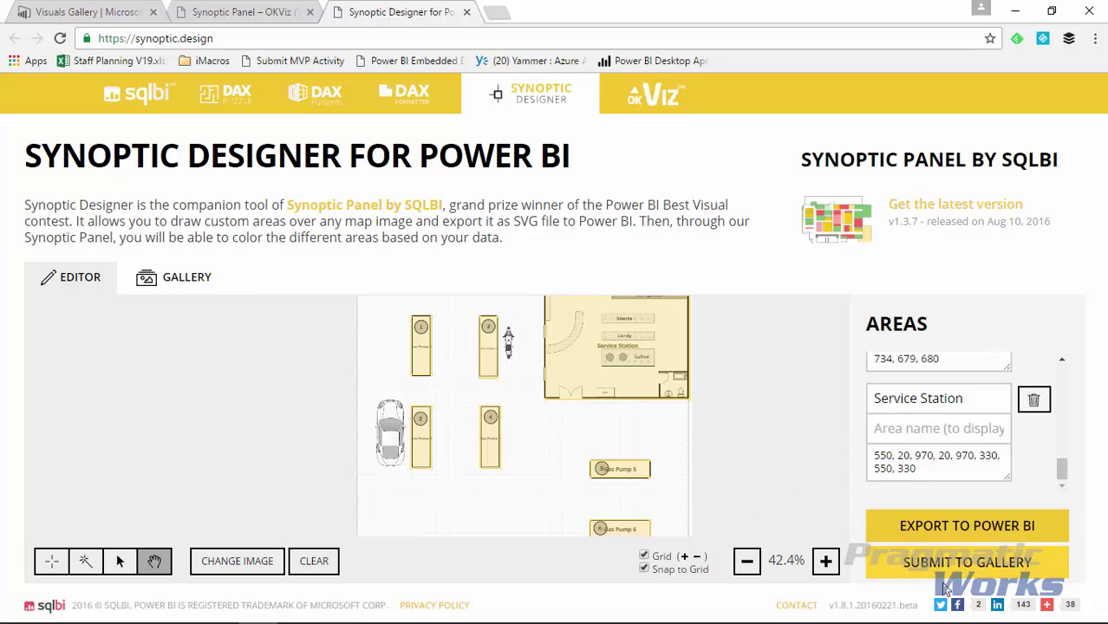
- Export the defined areas for Power BI and download the generated SVG file
left_click(978, 533)
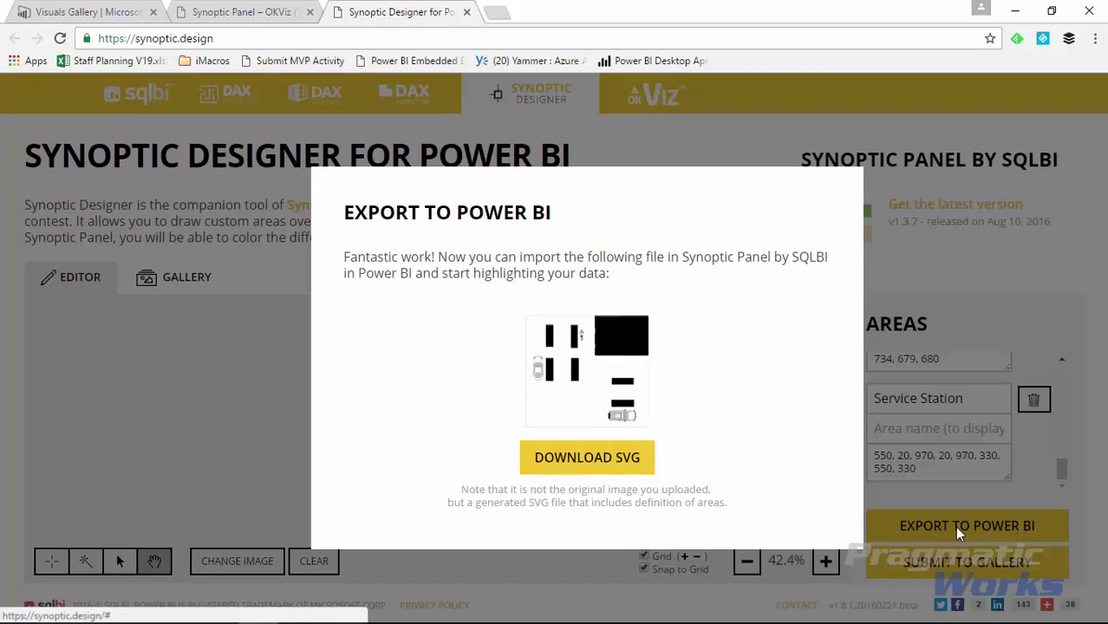
left_click(584, 463)
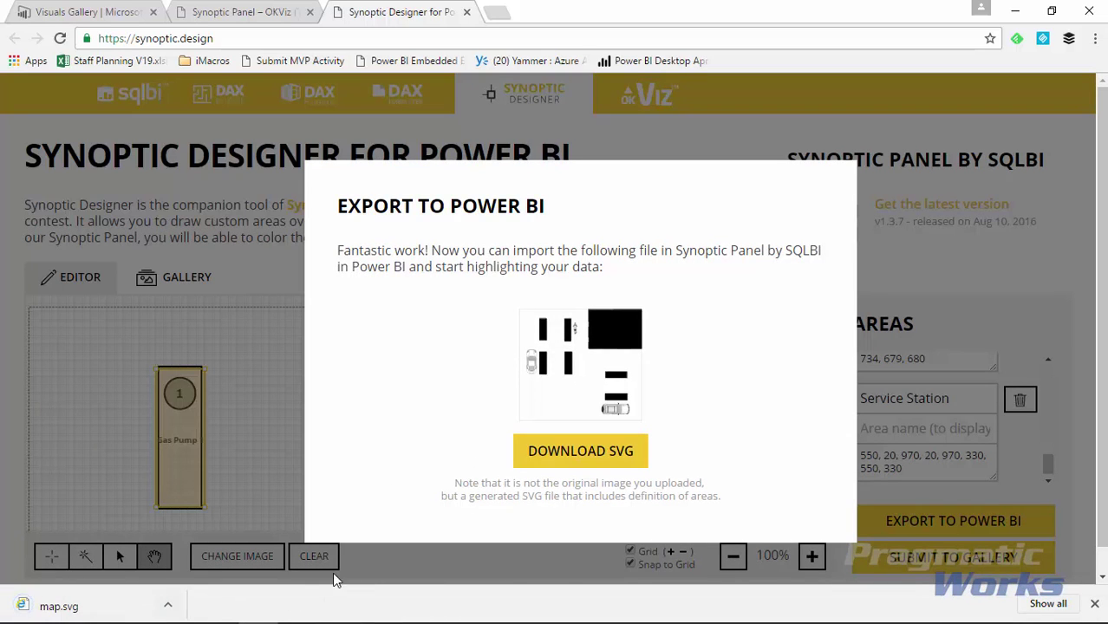
- Locate the downloaded map.svg file and switch to Power BI Desktop
left_click(168, 610)
left_click(218, 562)
left_click(664, 144)
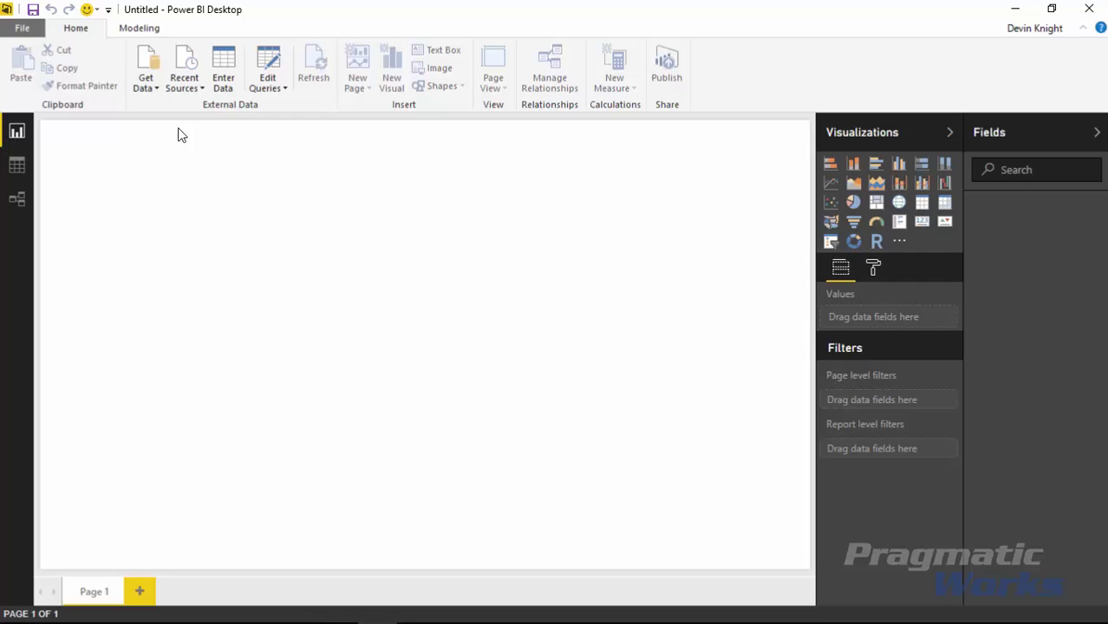
- Start an Excel data import and browse to the Data folder inside Power BI Custom Visuals on the C: drive
left_click(147, 87)
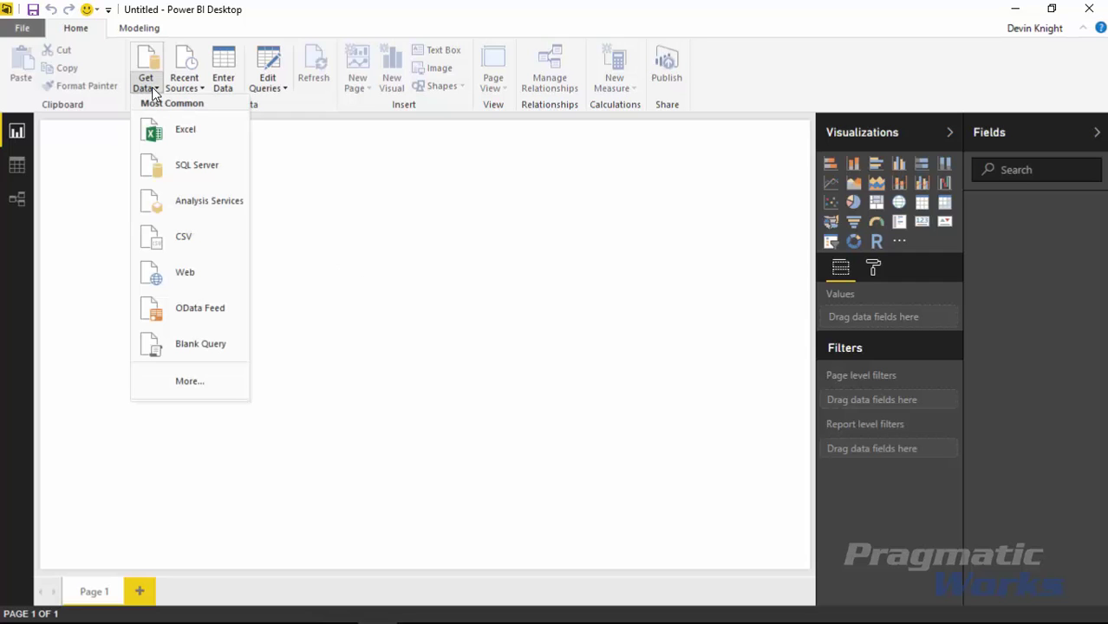
left_click(202, 145)
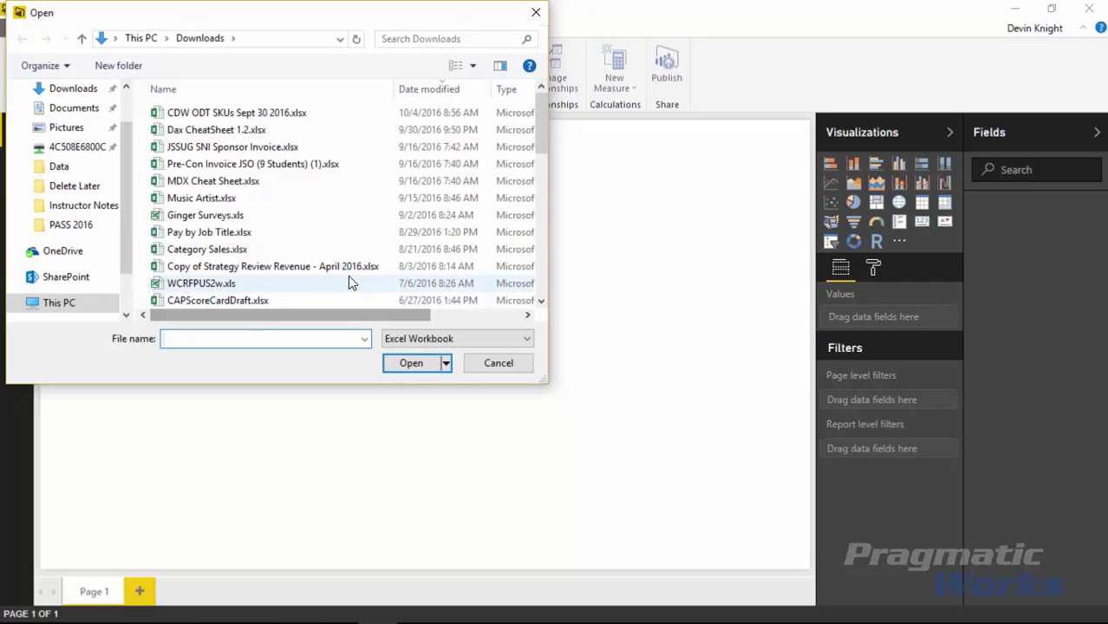
left_click(135, 39)
scroll(217, 251, "down", 5)
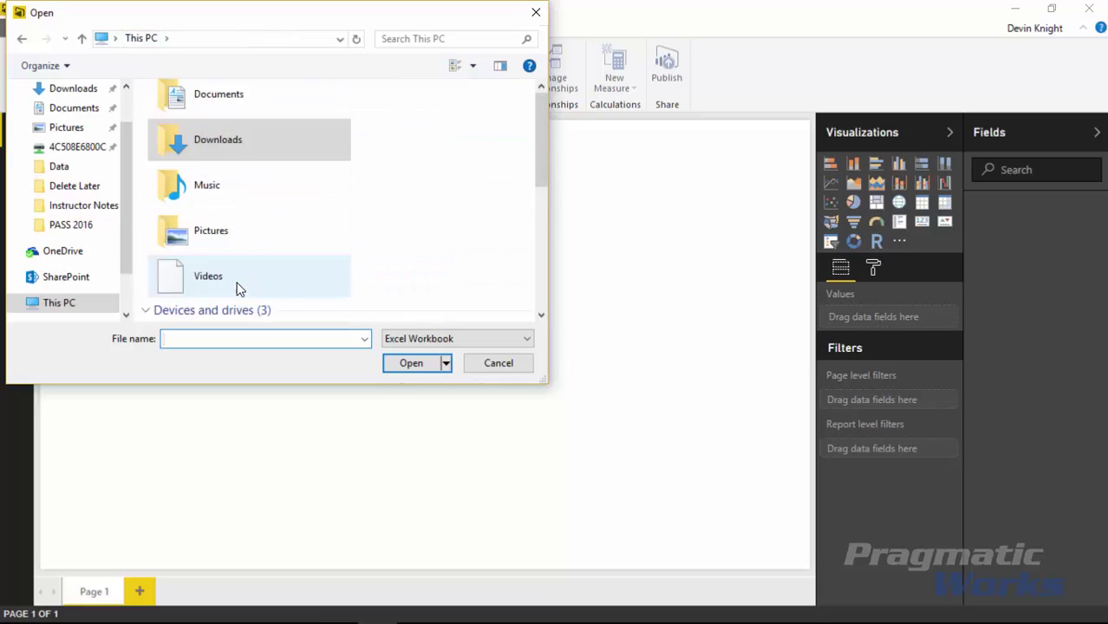
double_click(241, 206)
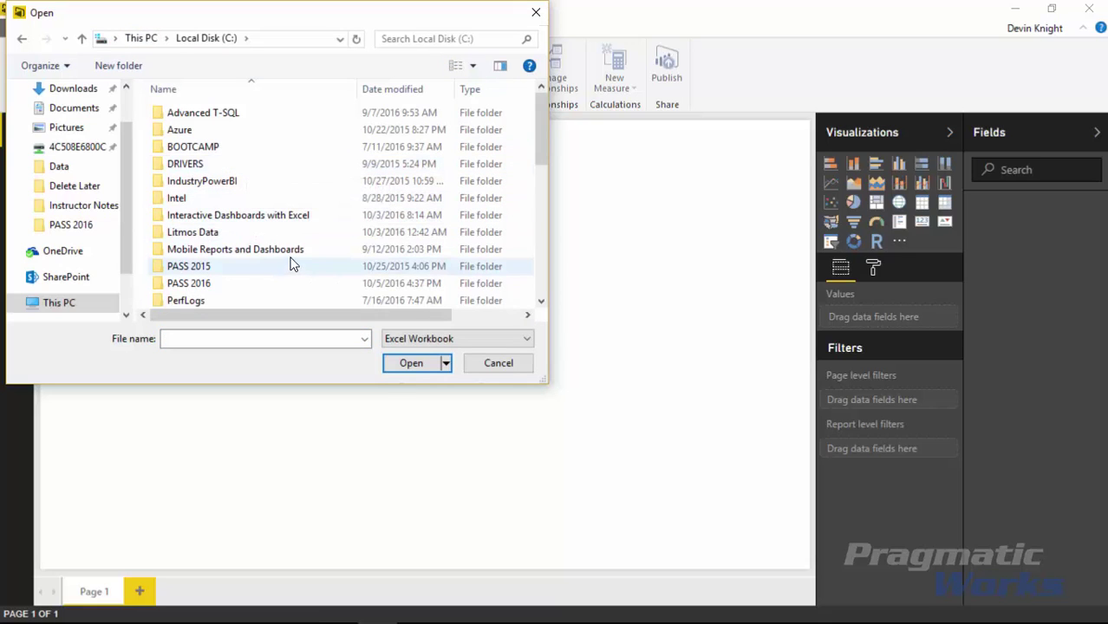
scroll(284, 247, "down", 3)
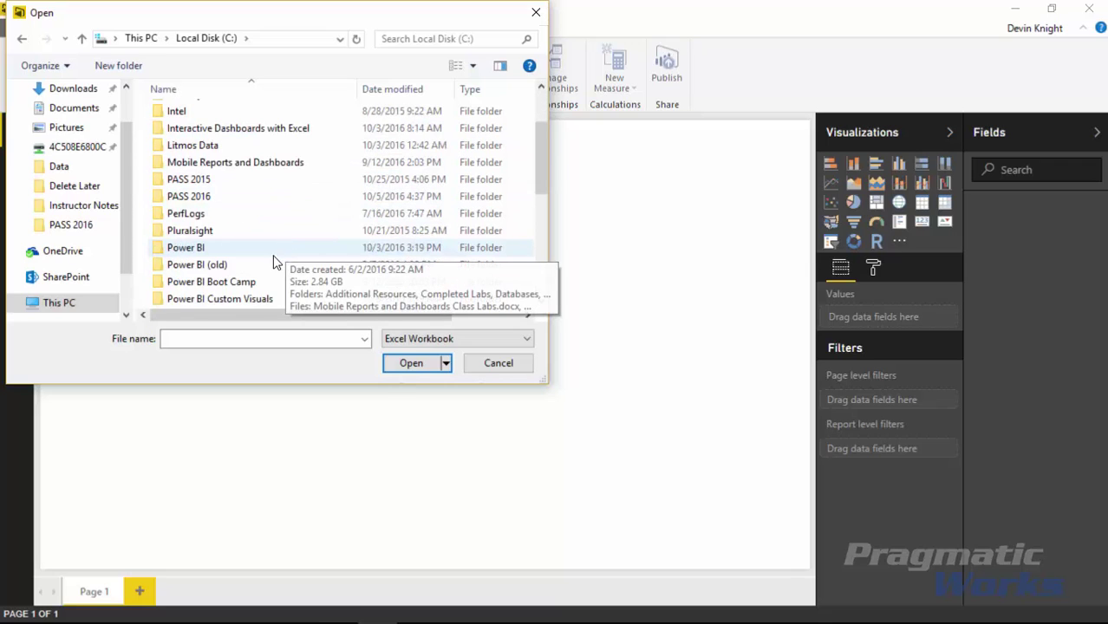
double_click(255, 302)
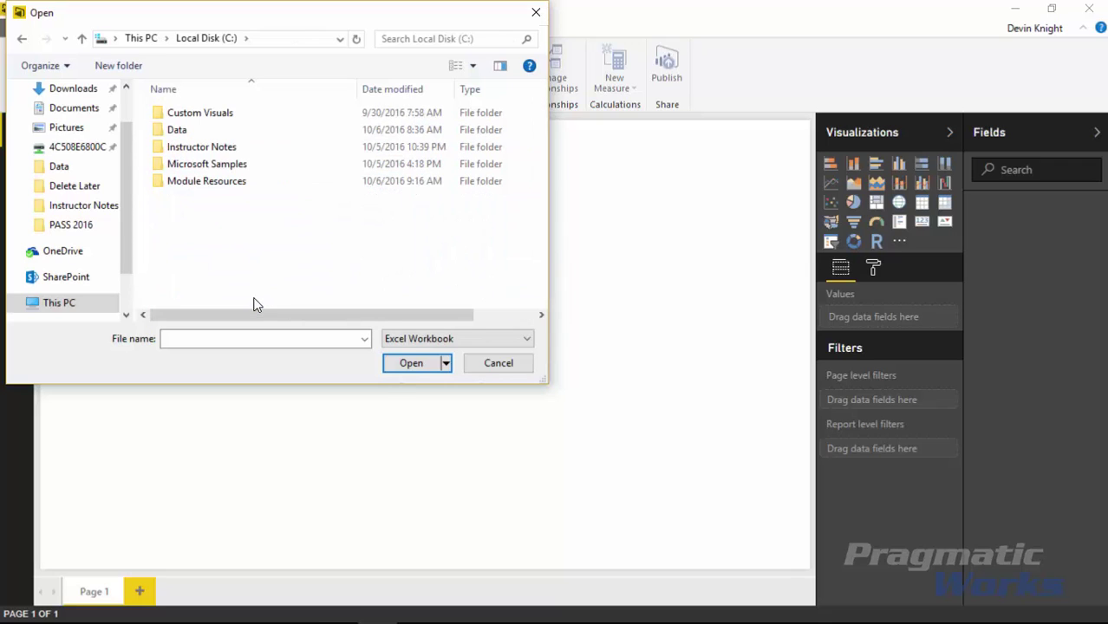
double_click(208, 130)
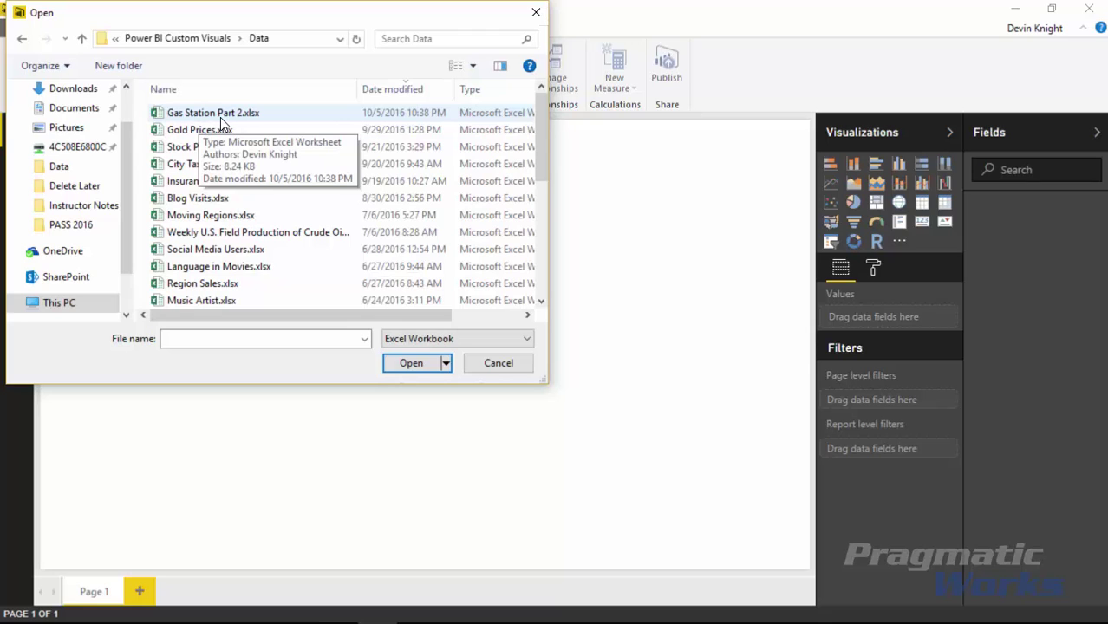
- Open the Gas Station Part 2.xlsx workbook and load its Pump Usage table
left_click(220, 117)
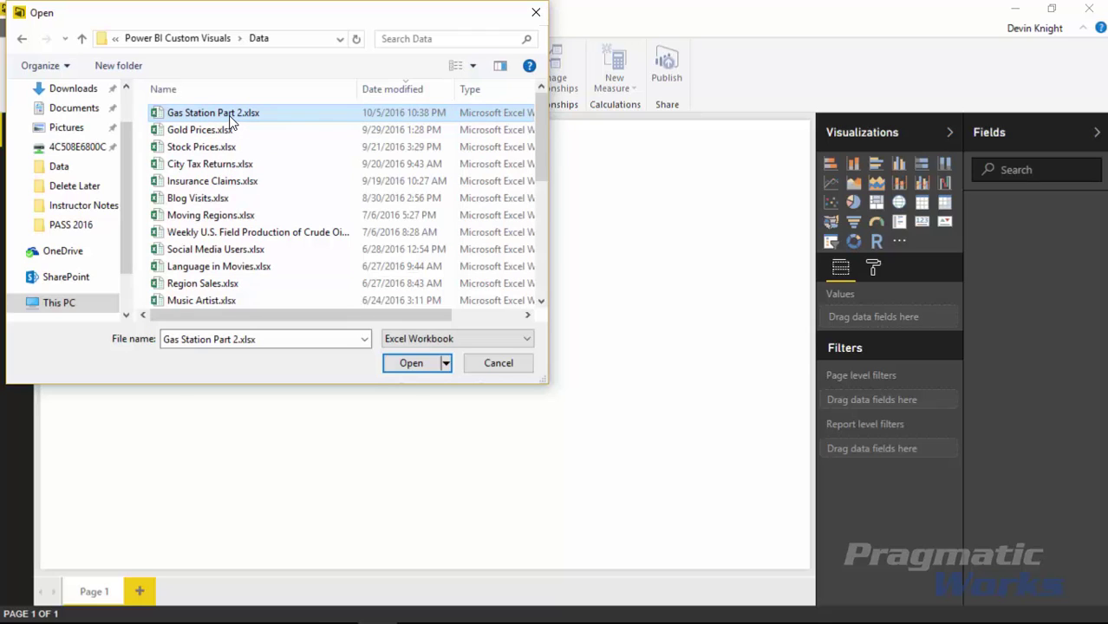
double_click(230, 121)
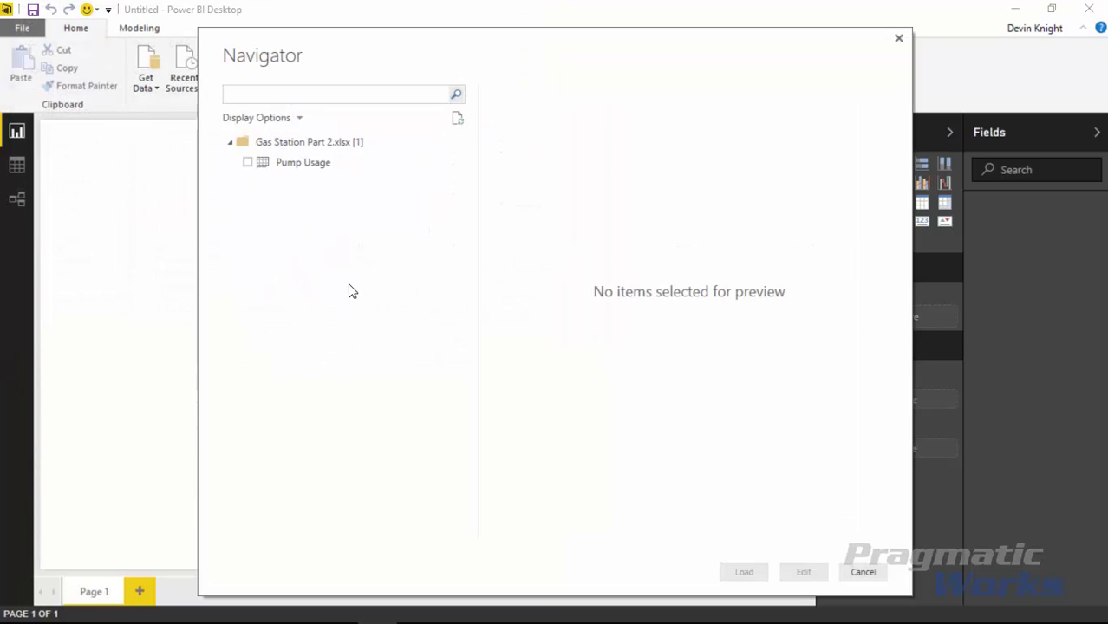
left_click(247, 162)
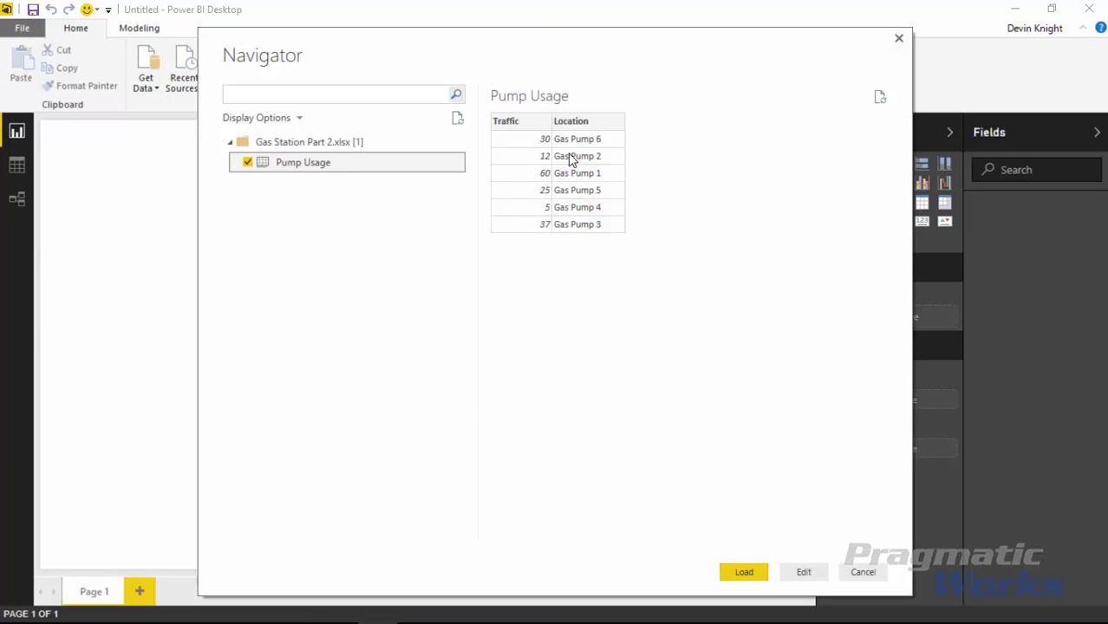
left_click(745, 574)
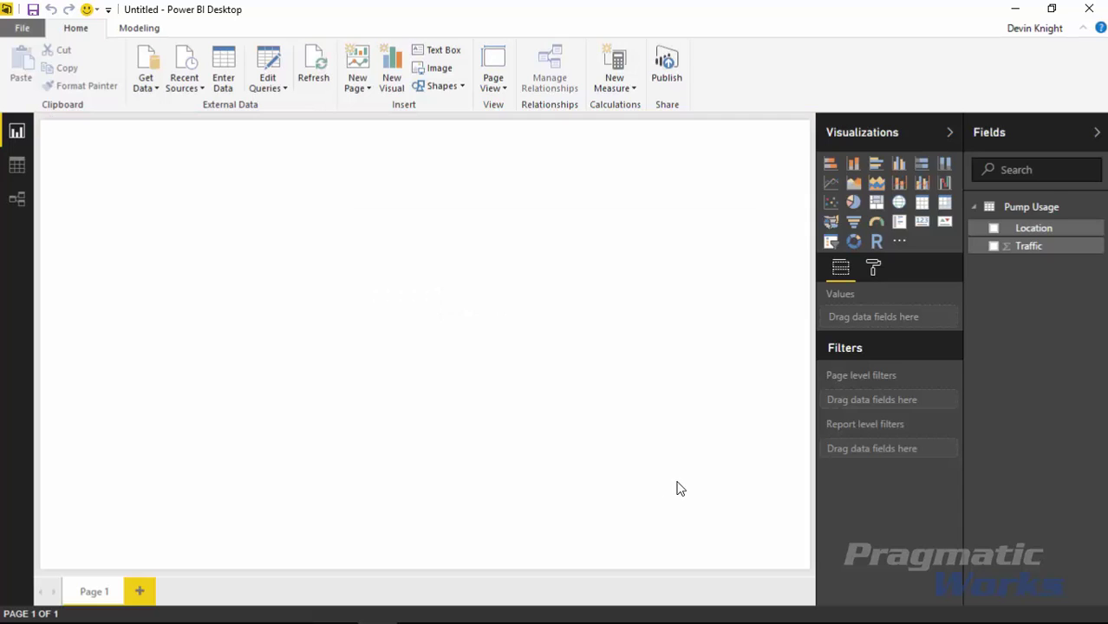
- Import the SynopticPanelBySQLBI custom visual from the Custom Visuals folder, accepting the caution about custom visuals
left_click(899, 246)
left_click(924, 261)
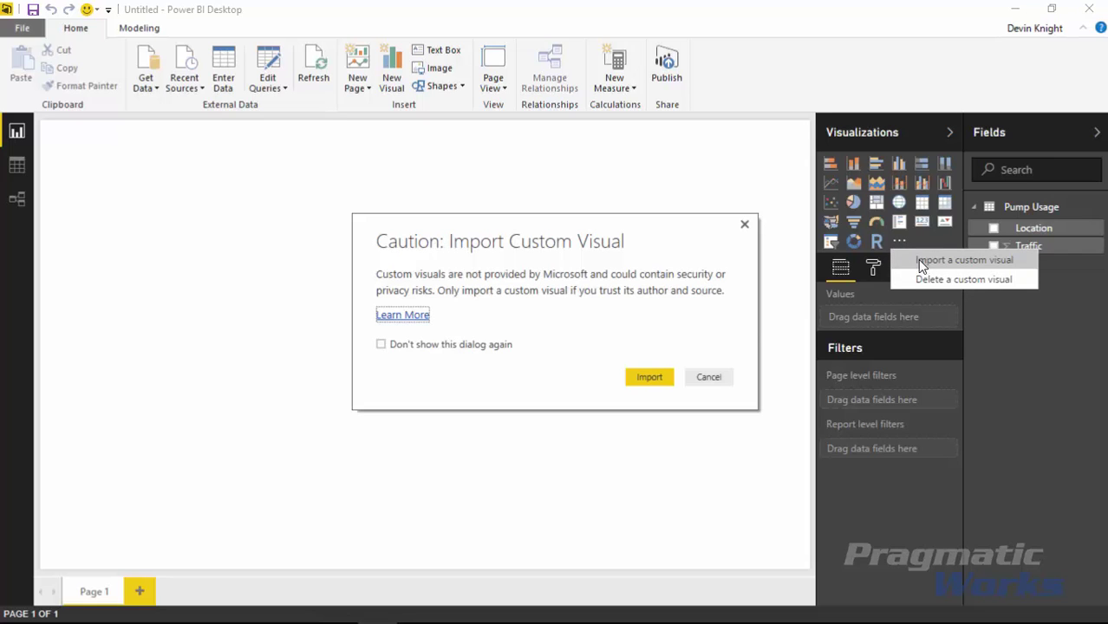
left_click(658, 376)
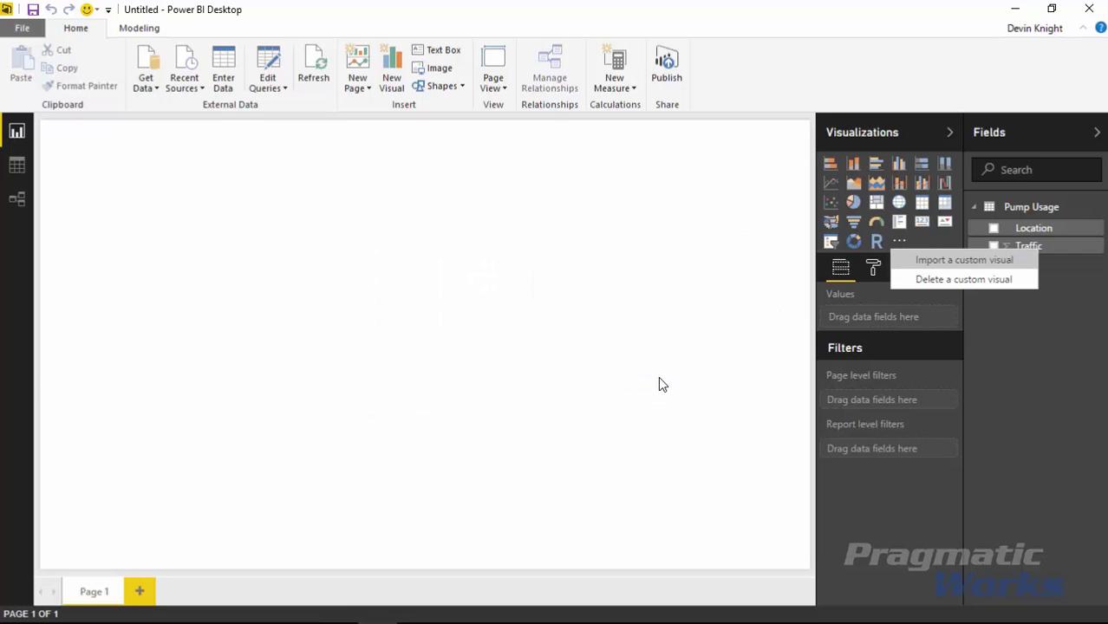
left_click(194, 37)
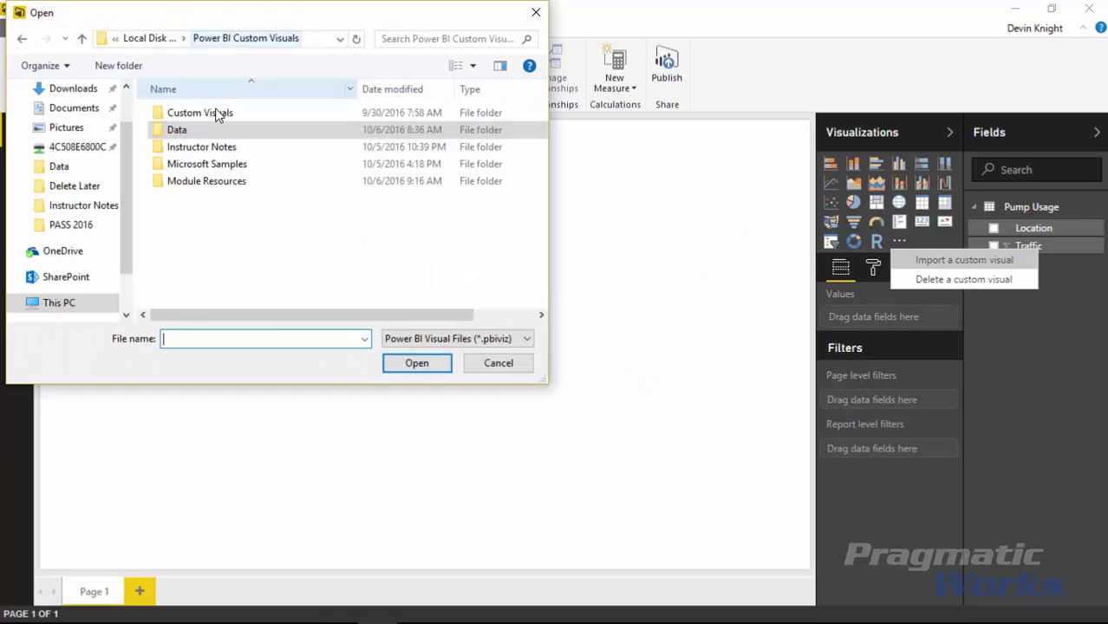
double_click(213, 115)
double_click(217, 115)
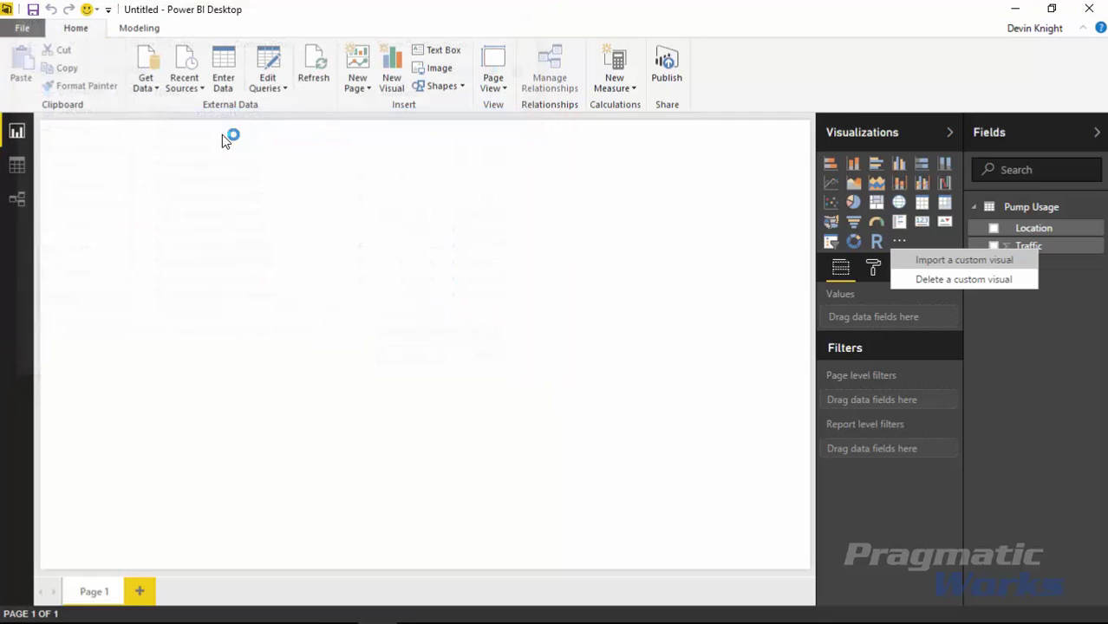
left_click(691, 345)
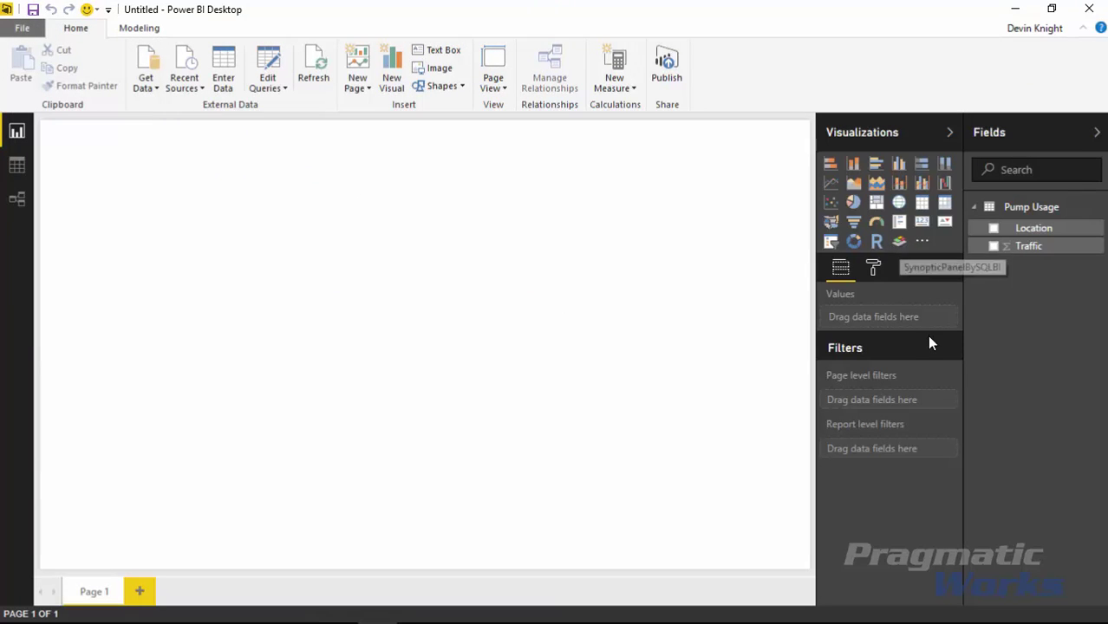
- Add a Synoptic Panel visual, enlarge it to cover most of the report page, and assign Location as its legend
left_click(899, 242)
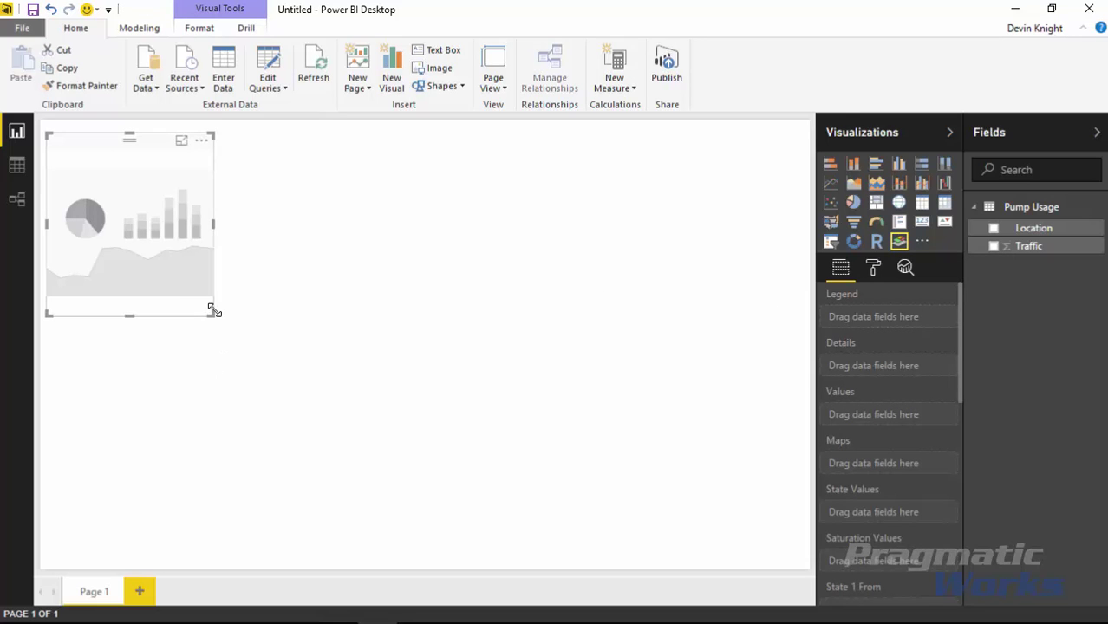
left_click_drag(213, 313, 574, 457)
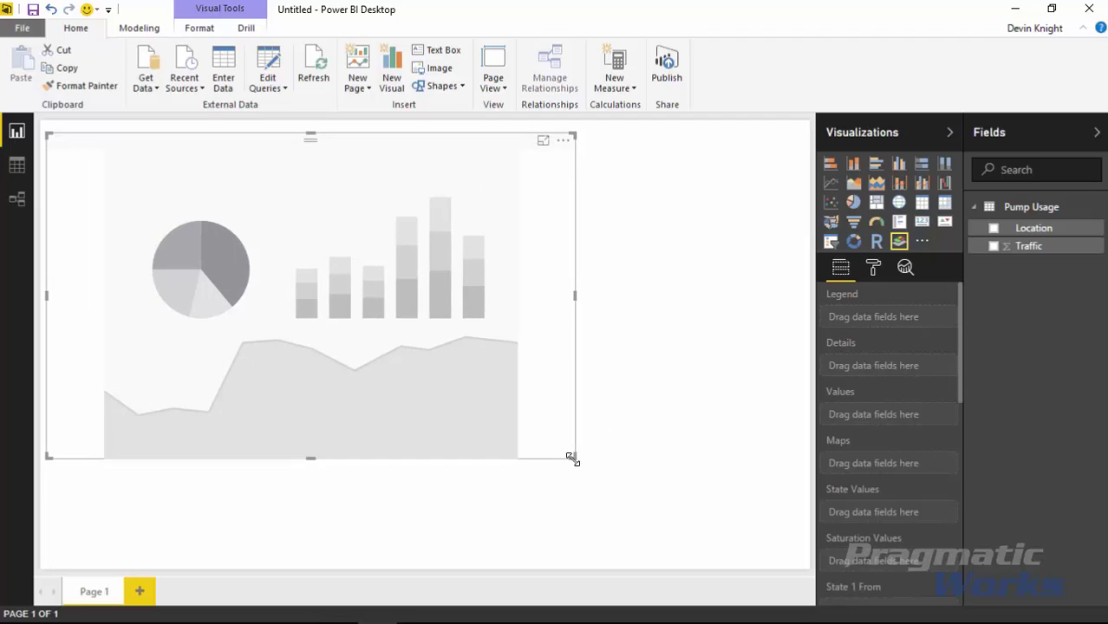
left_click_drag(573, 457, 735, 550)
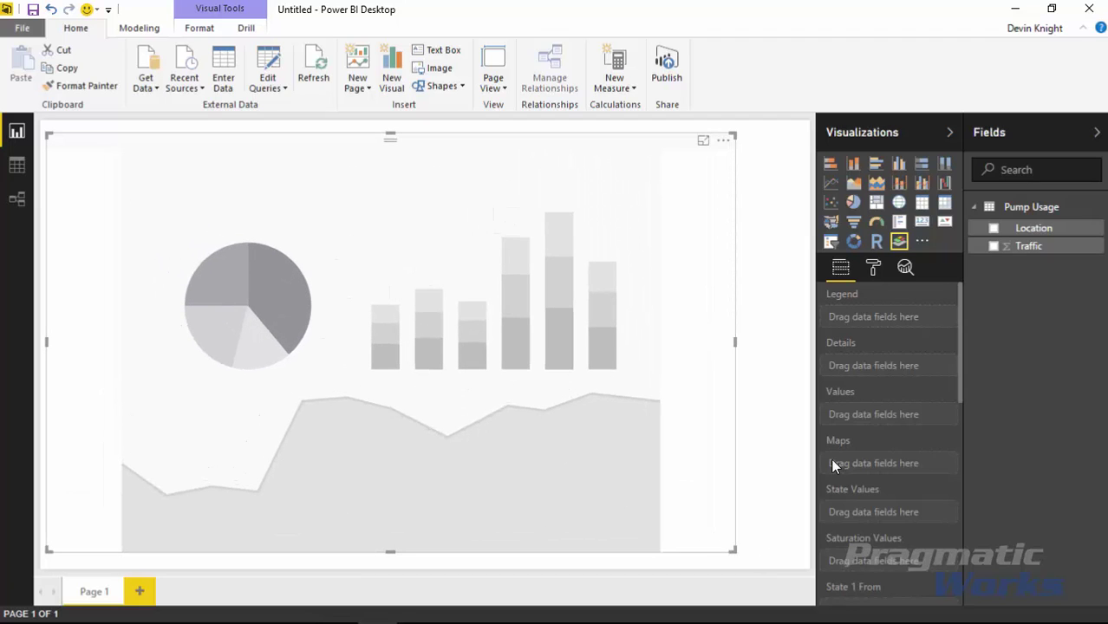
left_click(993, 228)
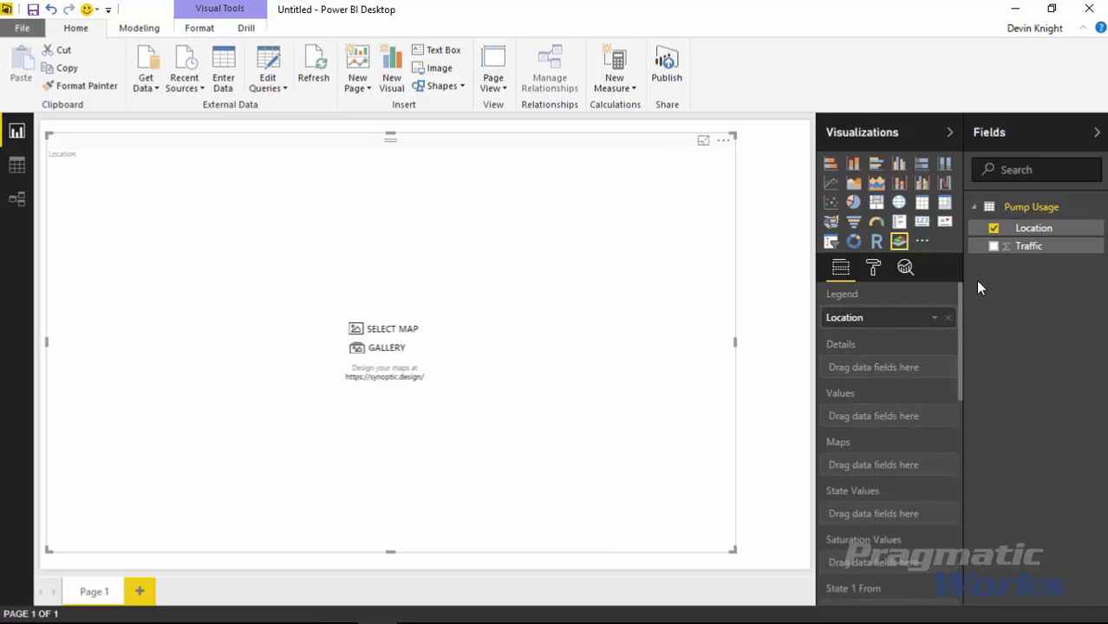
- Load map.svg from the Module Resources folder into the Synoptic Panel and add Traffic as its values
left_click(382, 336)
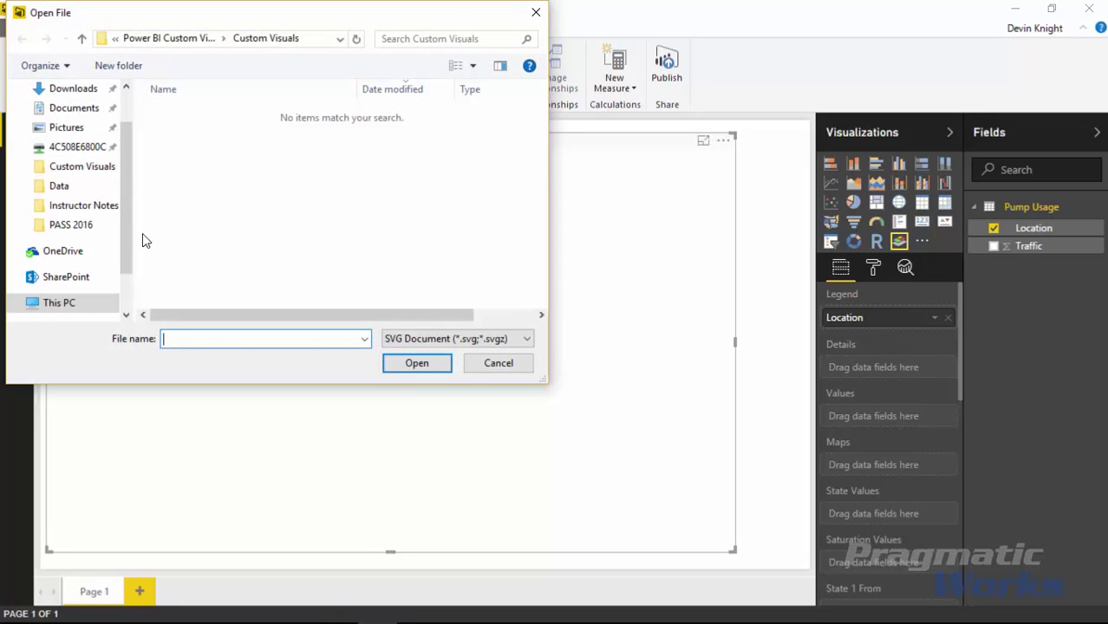
left_click(168, 38)
double_click(210, 182)
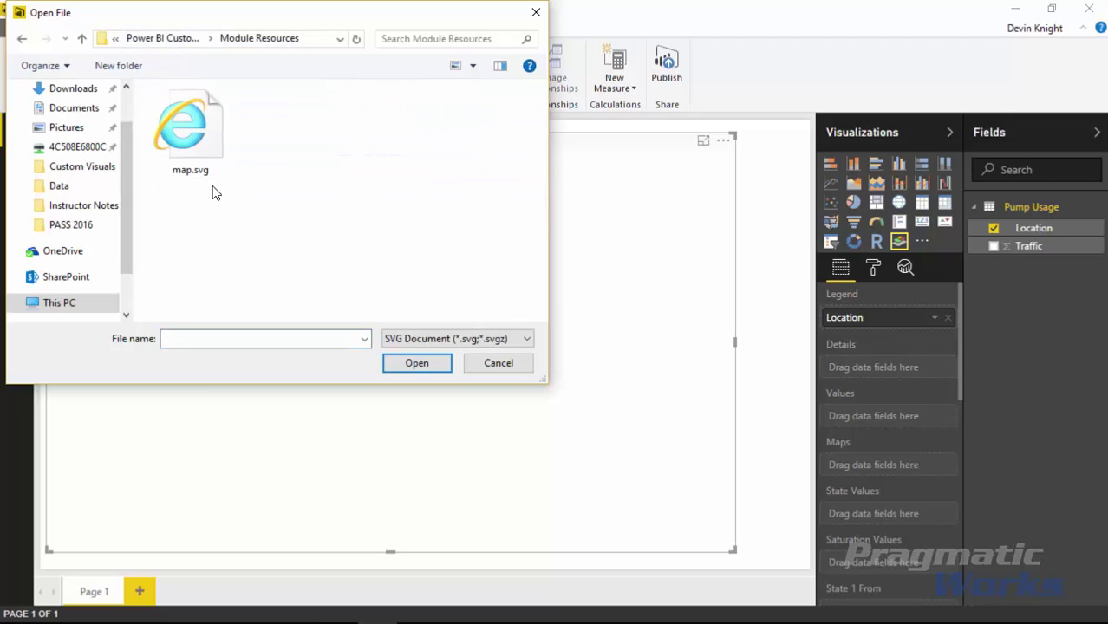
double_click(199, 127)
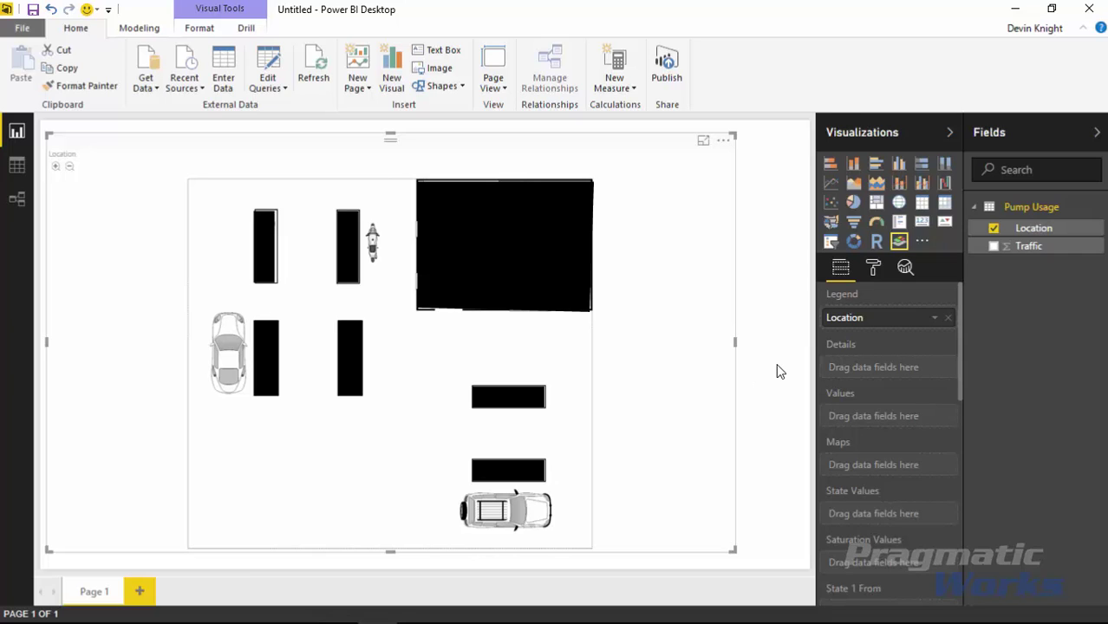
left_click(993, 247)
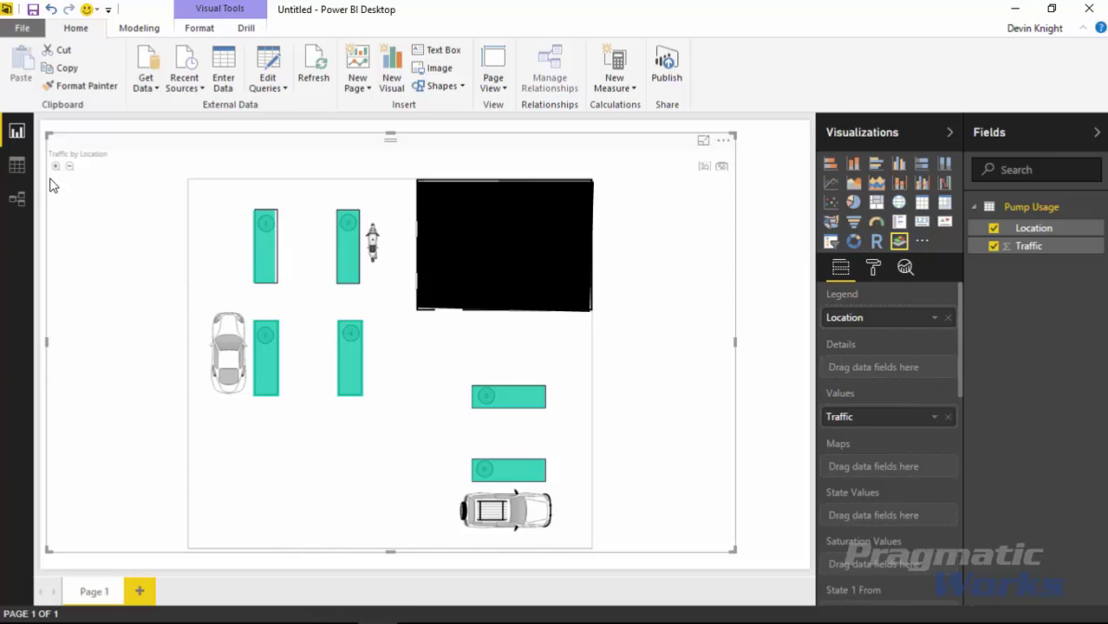
- Compare the locations in the Pump Usage data with the map areas, inspecting the details of the Service Station and the gas pumps
left_click(16, 165)
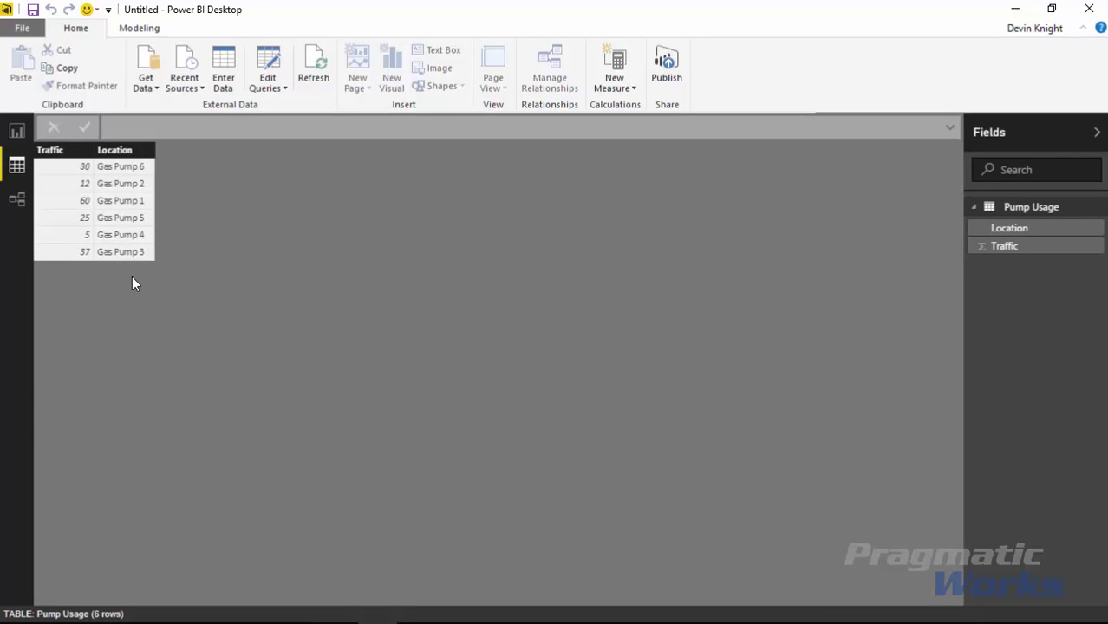
left_click(17, 130)
mouse_move(539, 295)
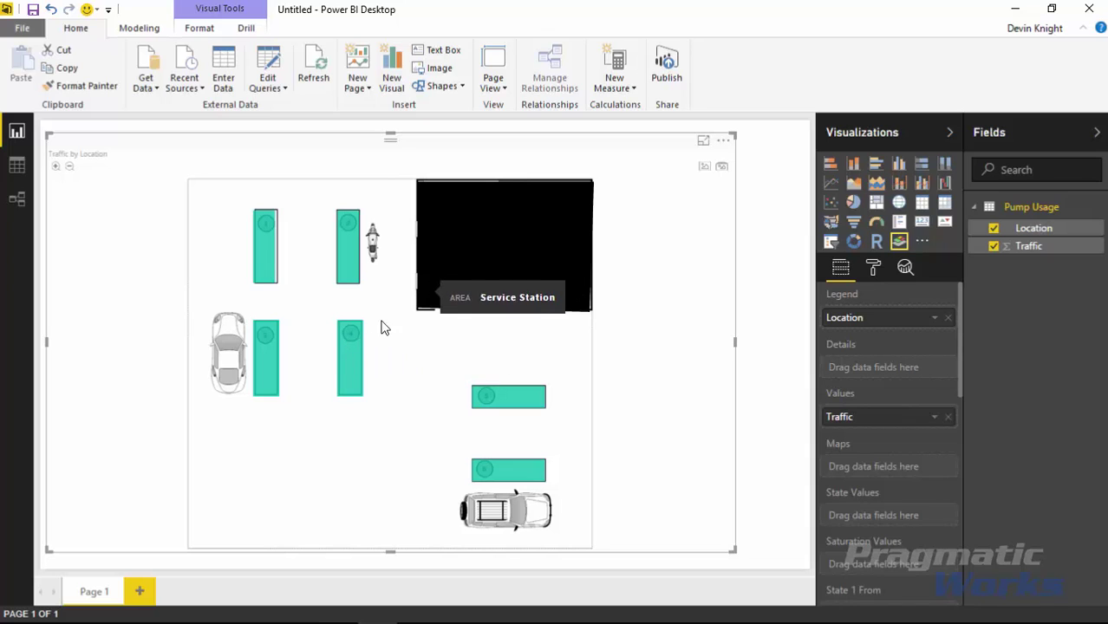
mouse_move(344, 364)
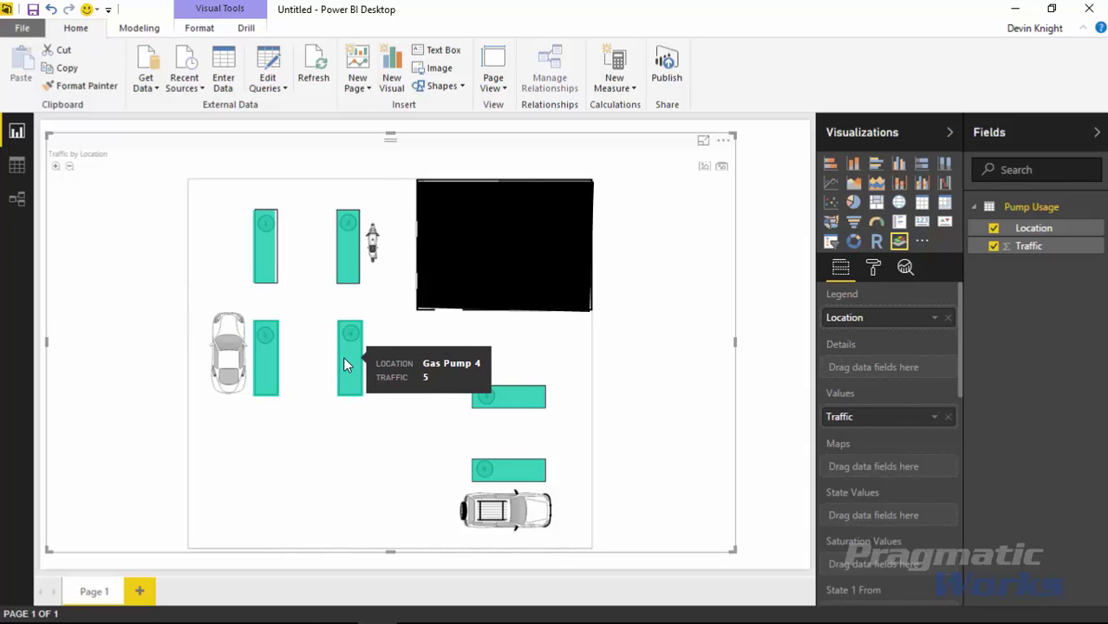
mouse_move(456, 276)
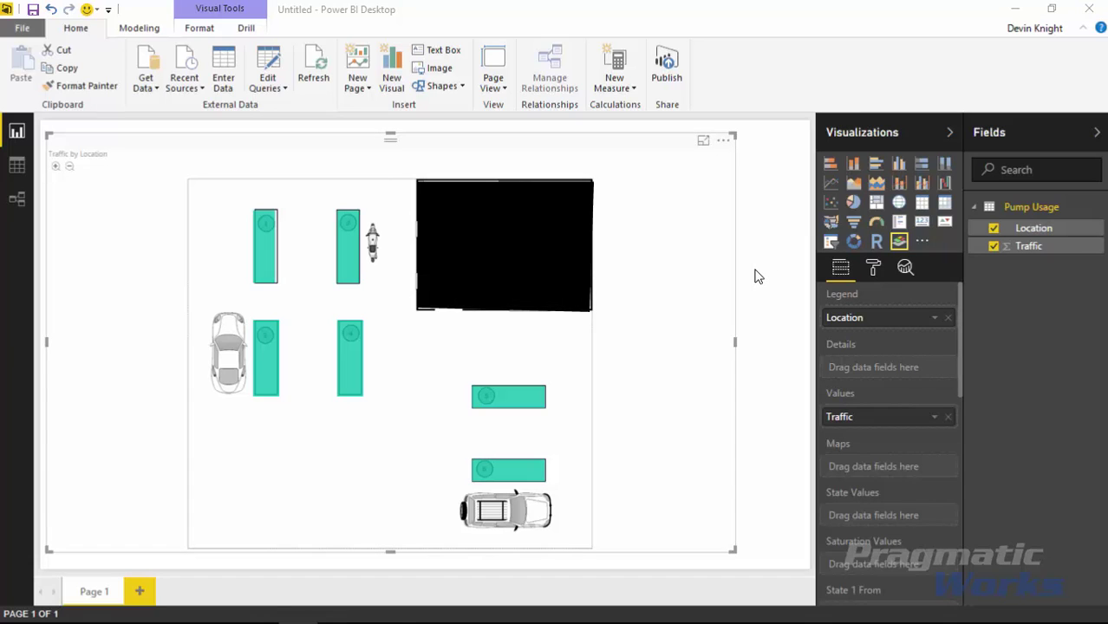
mouse_move(512, 403)
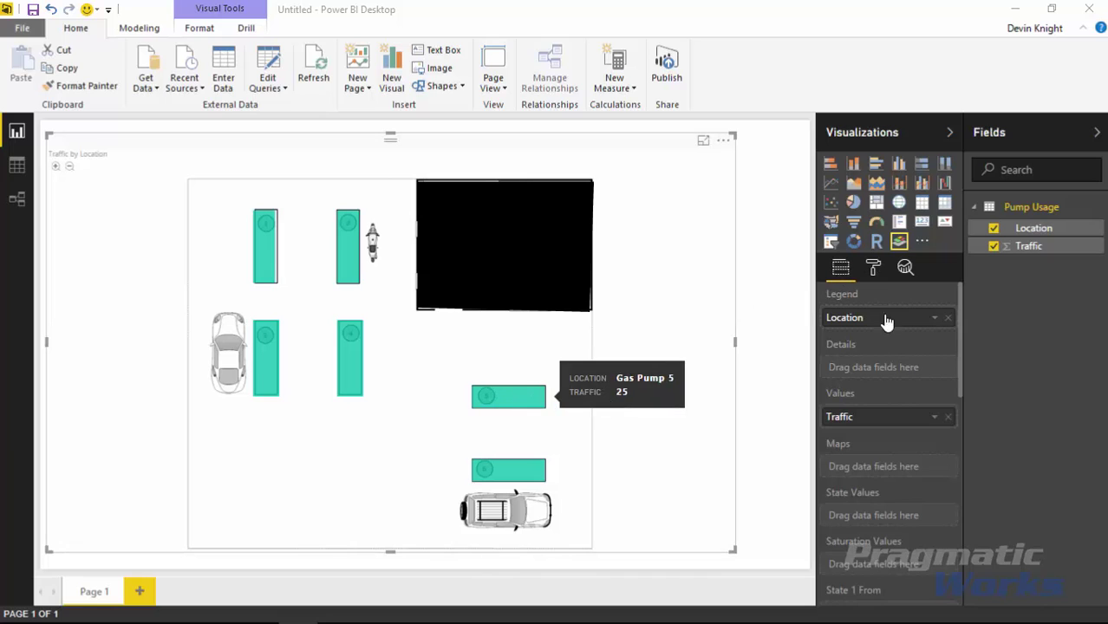
- Turn on Colorize for the map's unmatched areas and set their color to dark gray
left_click(874, 272)
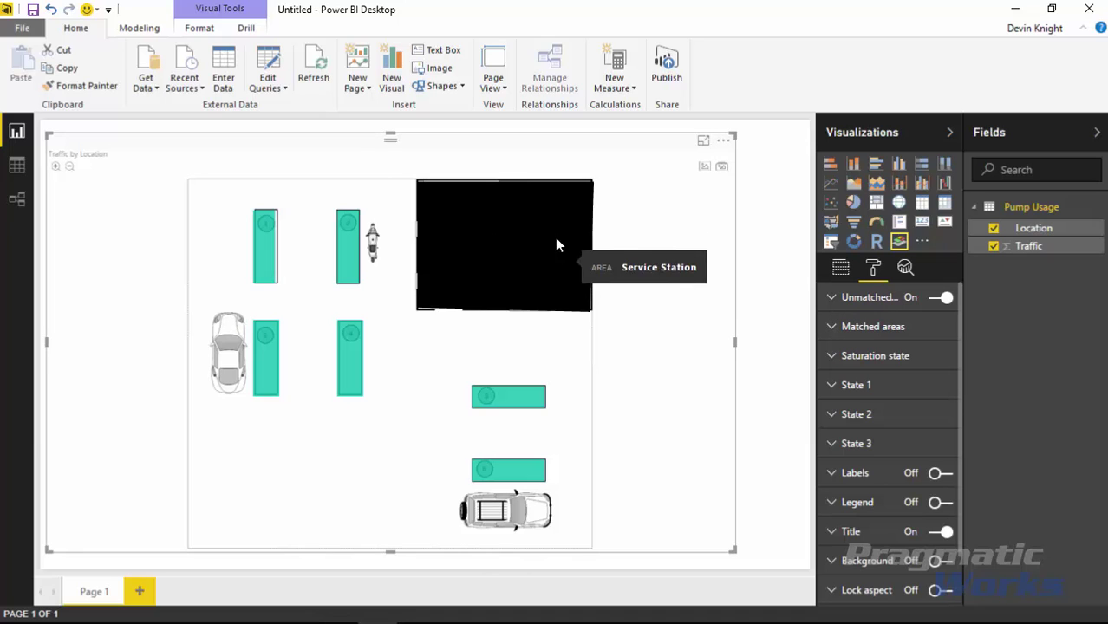
left_click(832, 299)
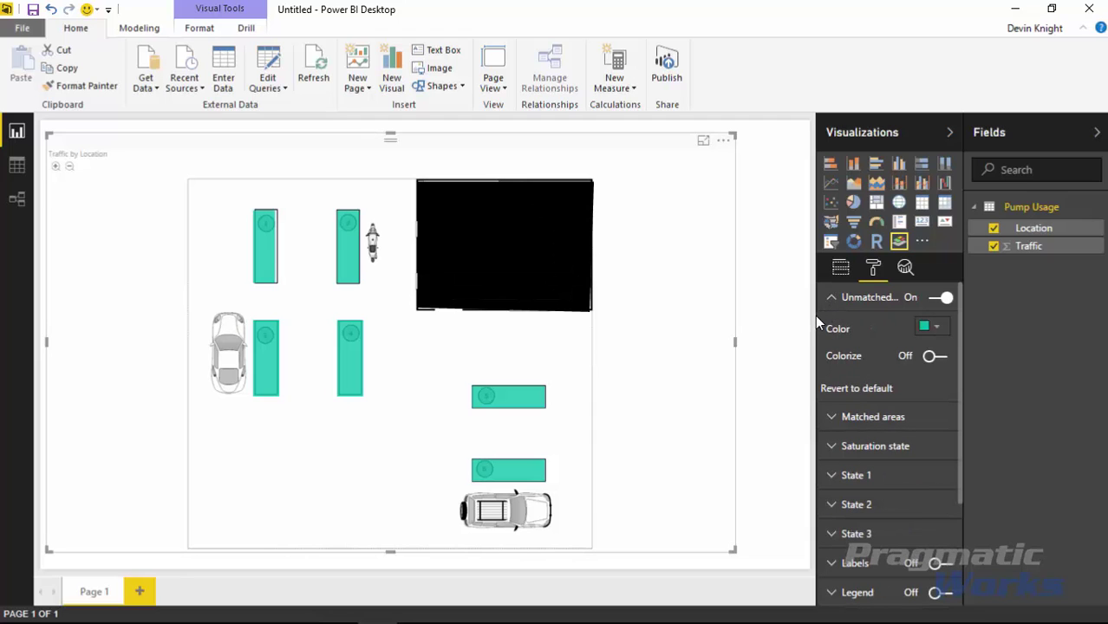
mouse_move(819, 313)
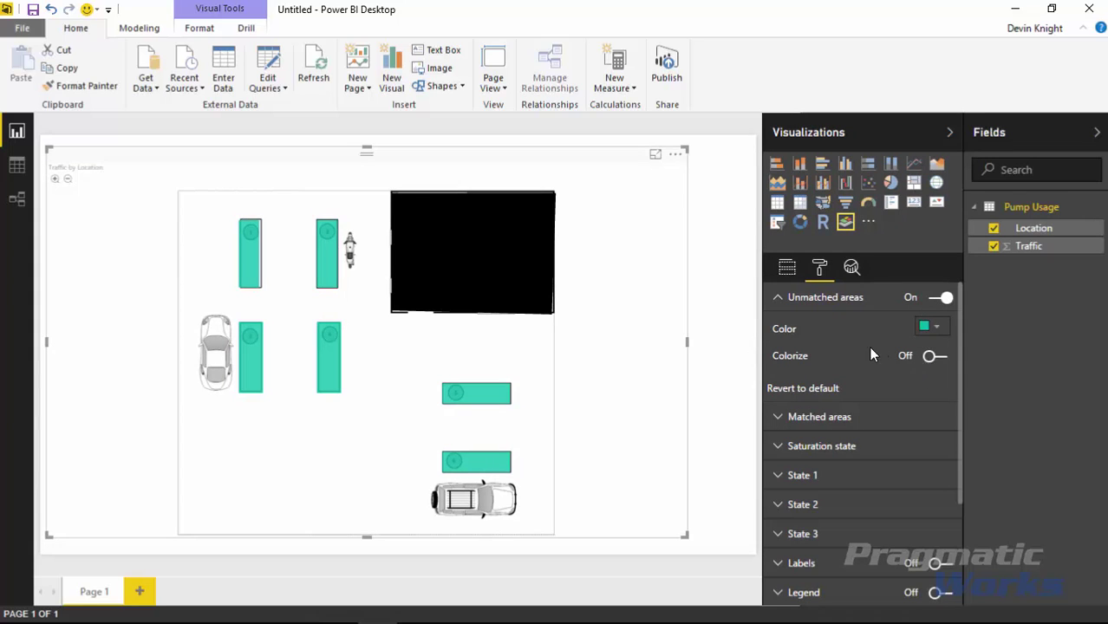
left_click(933, 359)
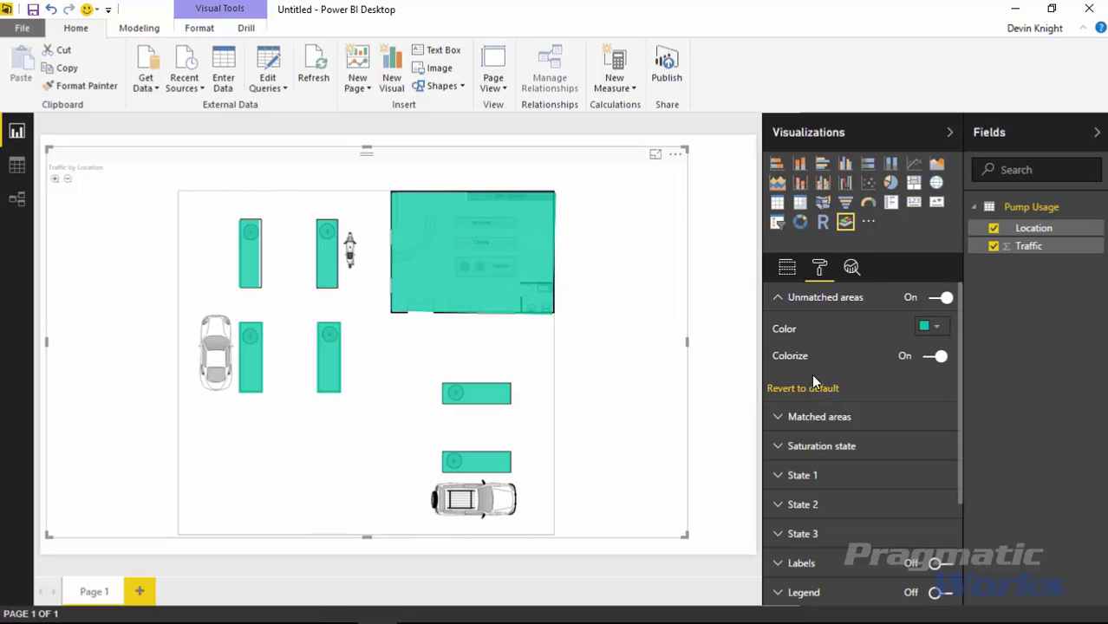
left_click(934, 328)
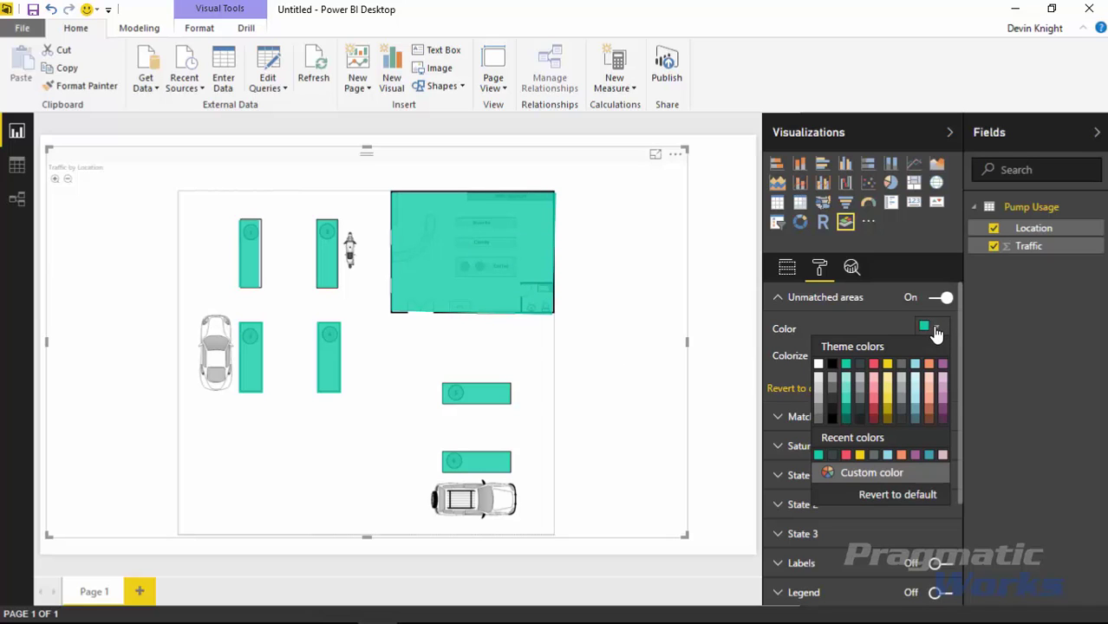
left_click(820, 418)
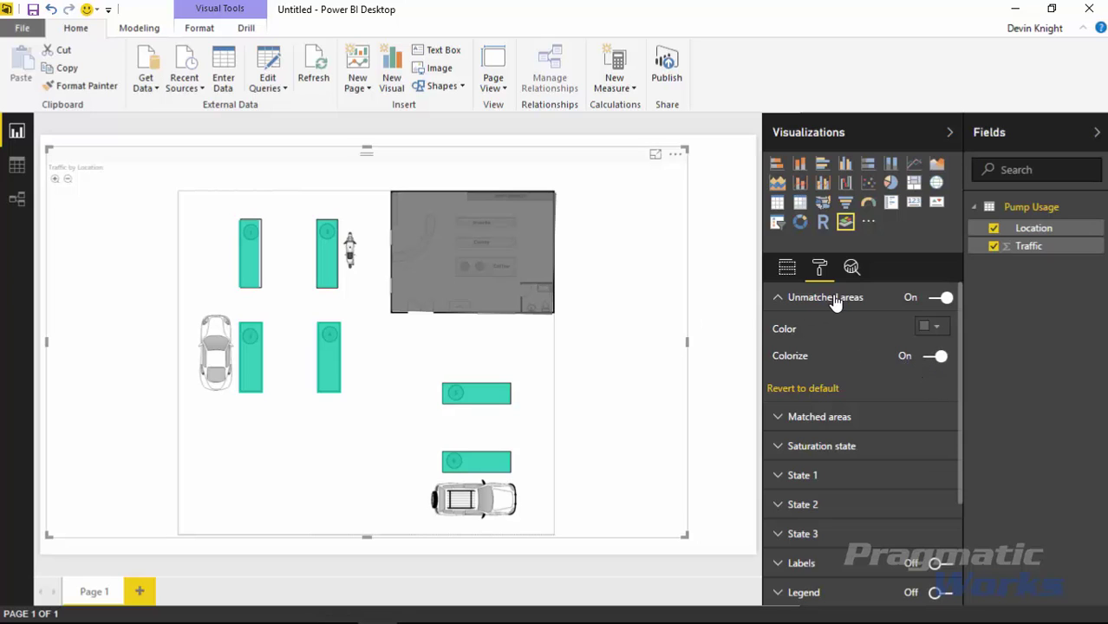
- Try yellow as the single color of the map's matched areas and revert it to the default
left_click(779, 304)
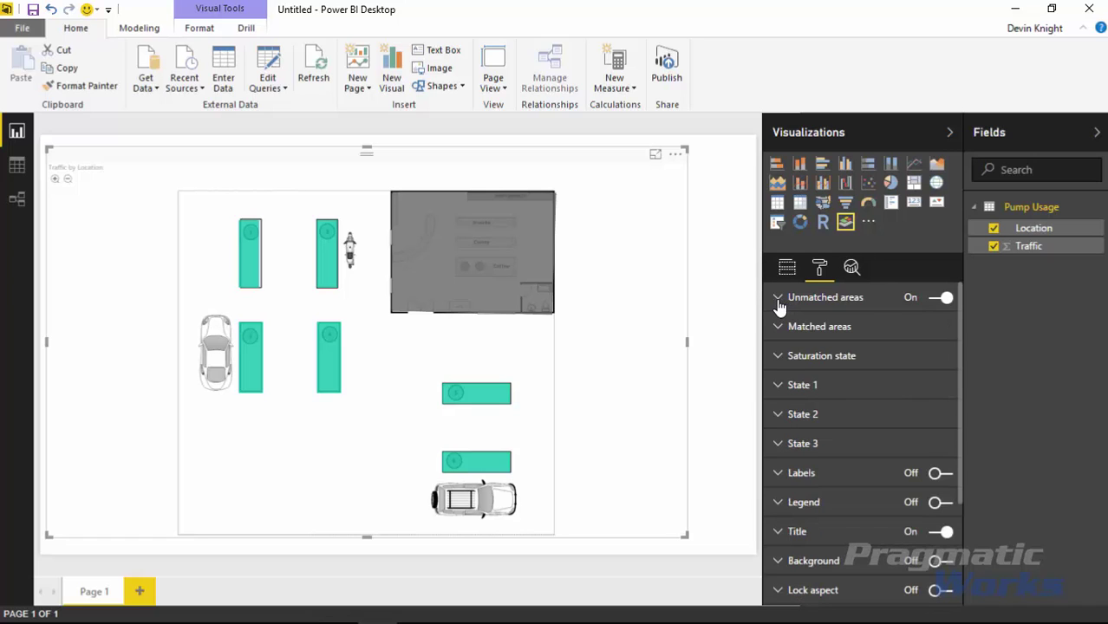
left_click(777, 326)
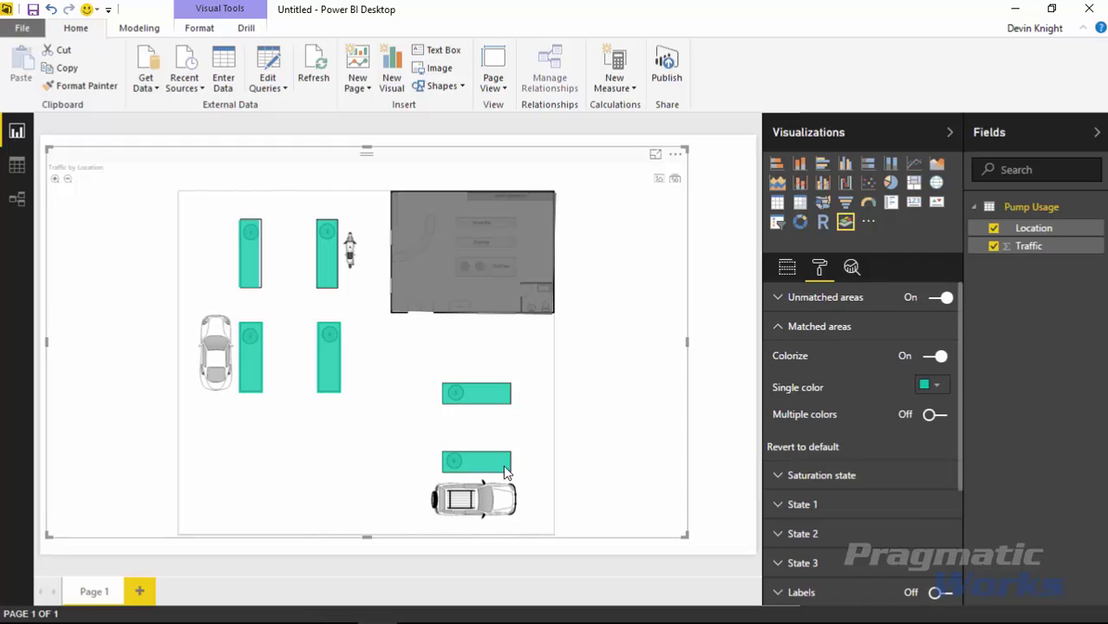
left_click(929, 385)
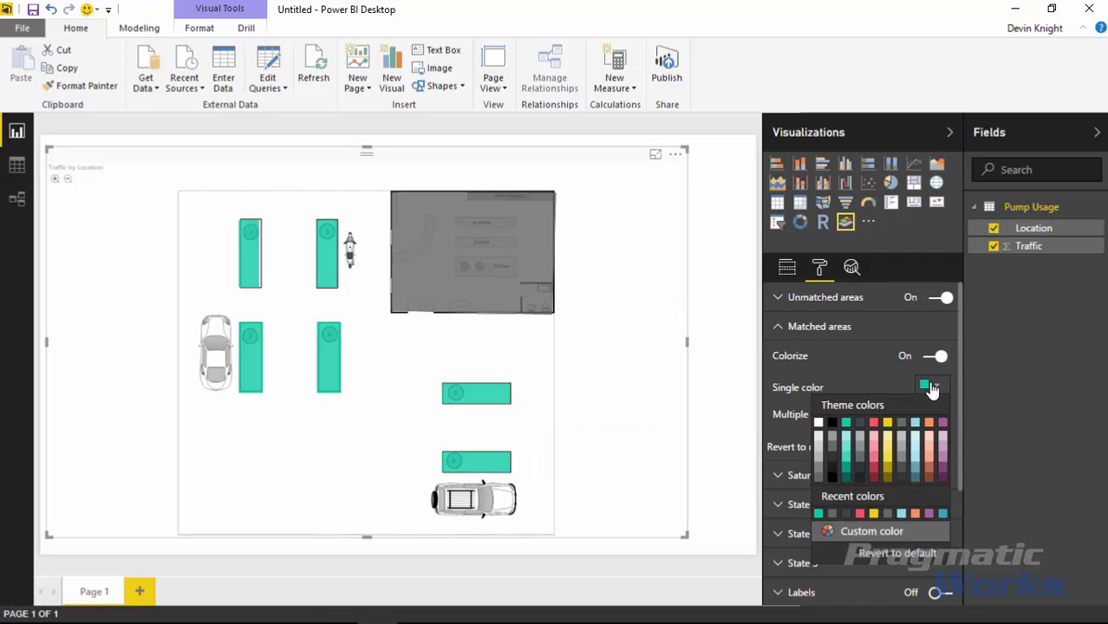
left_click(888, 422)
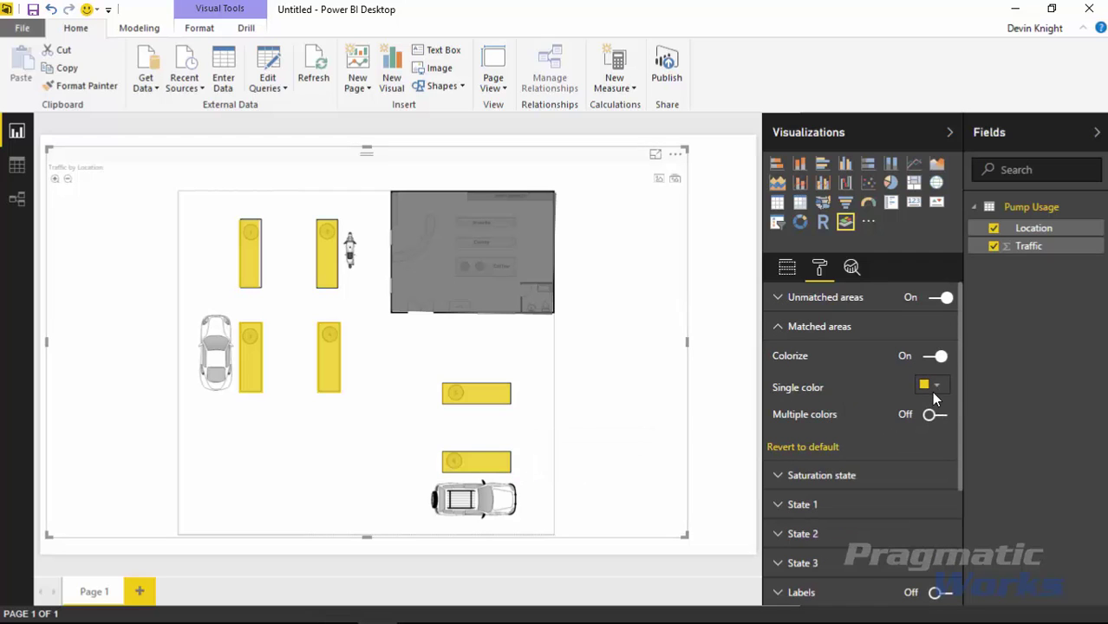
left_click(795, 449)
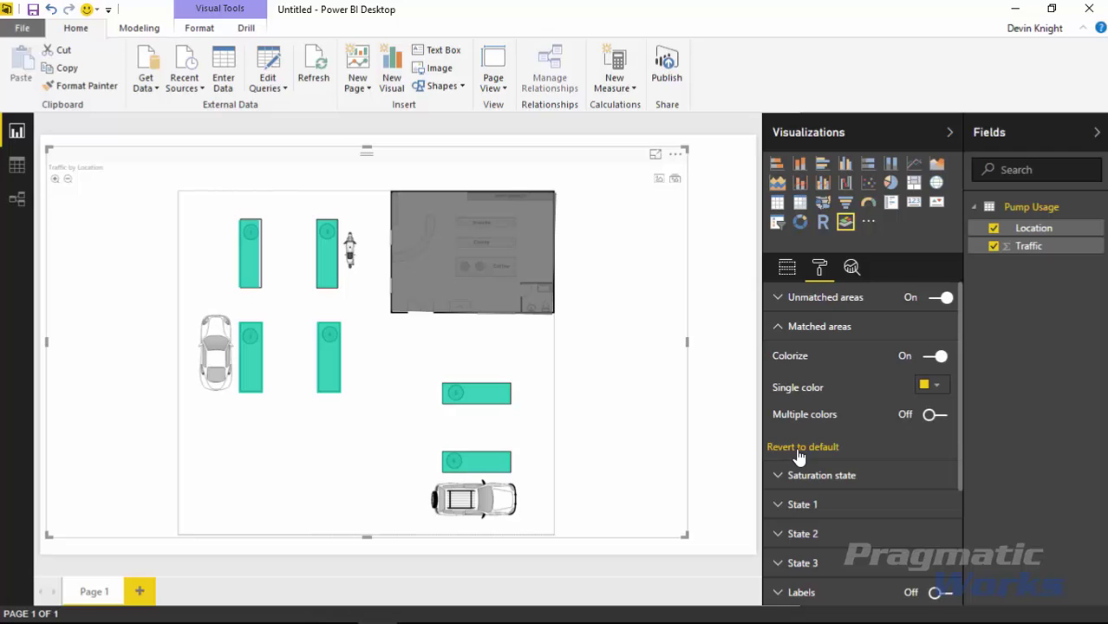
- Turn on Multiple colors for the matched areas, assign Traffic as the saturation values, and check the shading of the gas pumps
left_click(933, 420)
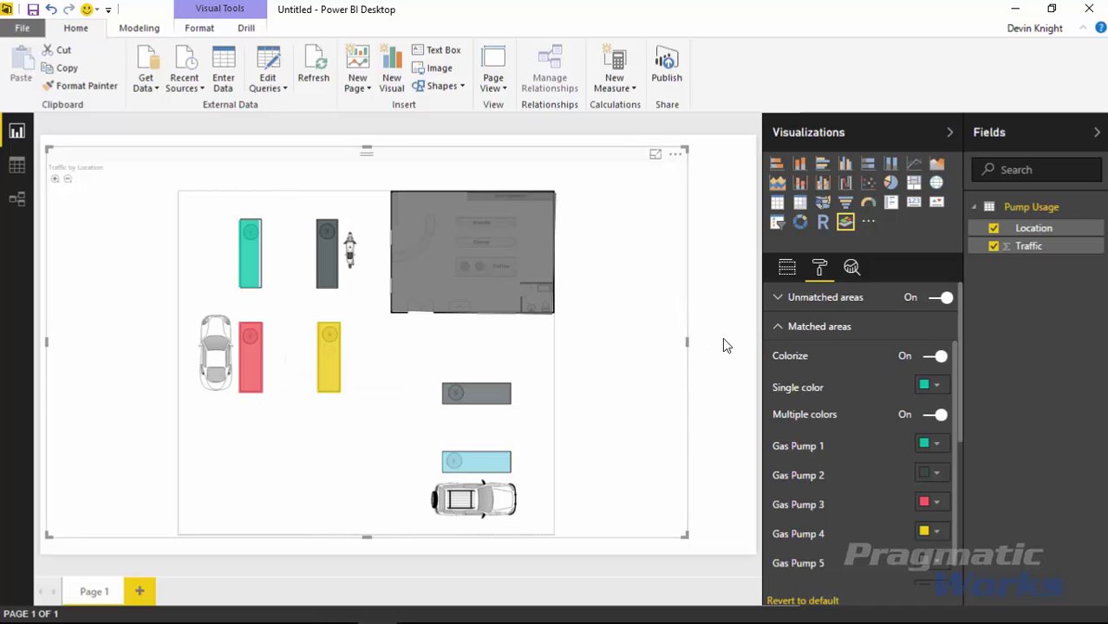
left_click(787, 270)
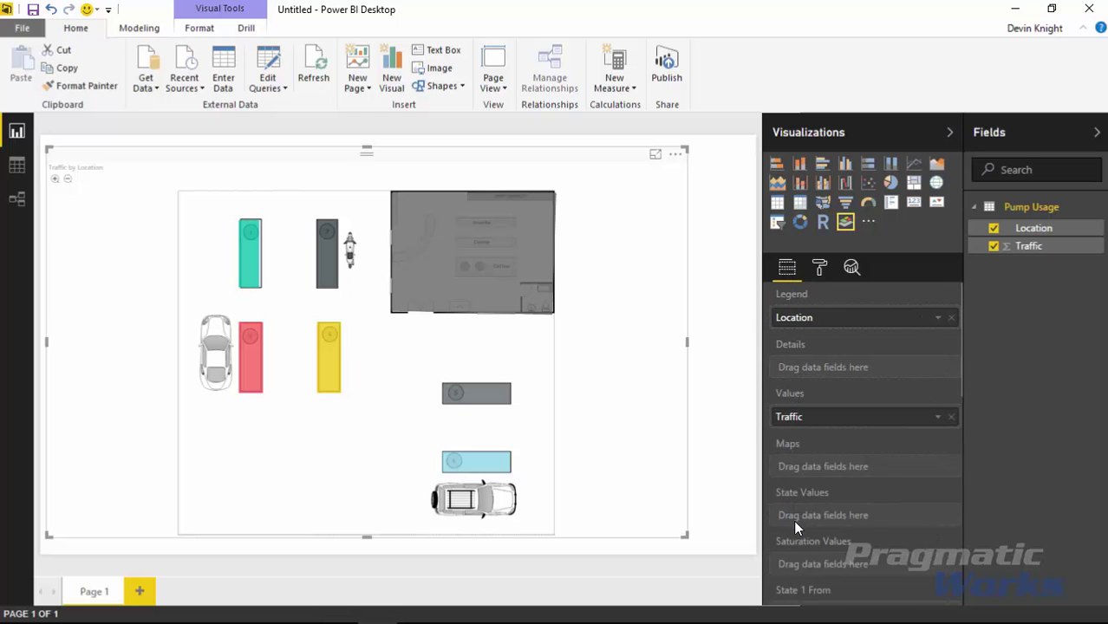
scroll(795, 524, "down", 2)
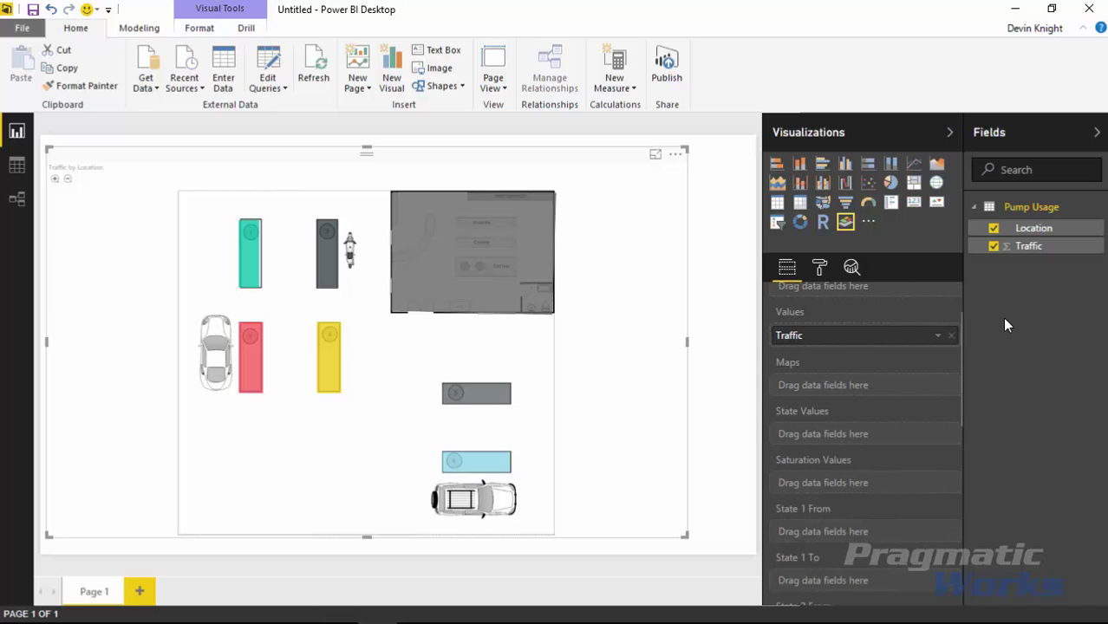
left_click_drag(1032, 252, 868, 489)
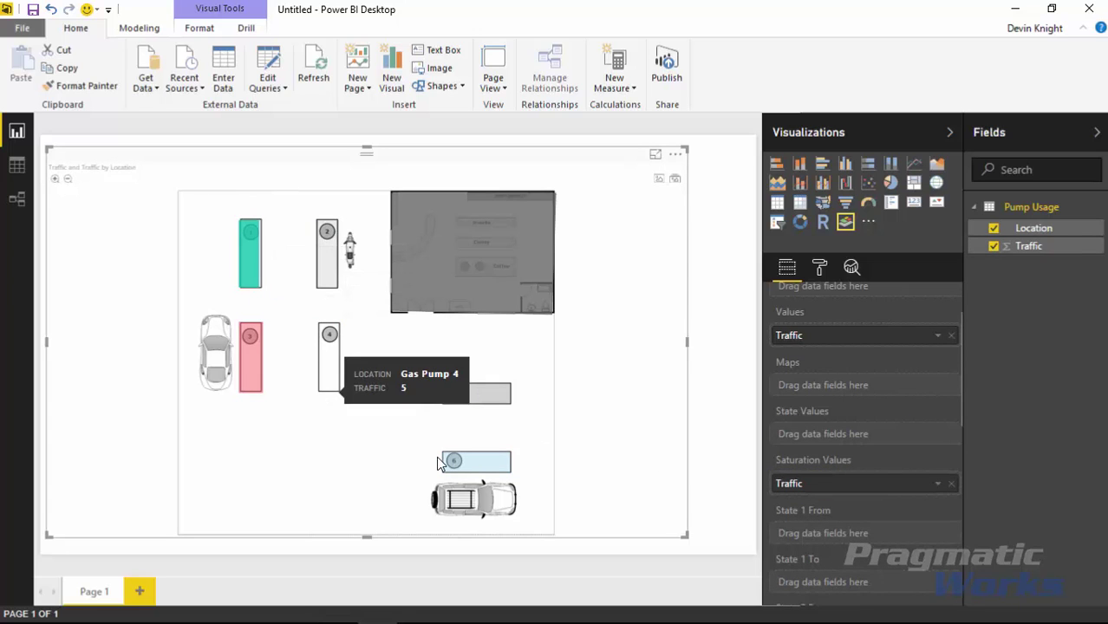
mouse_move(247, 254)
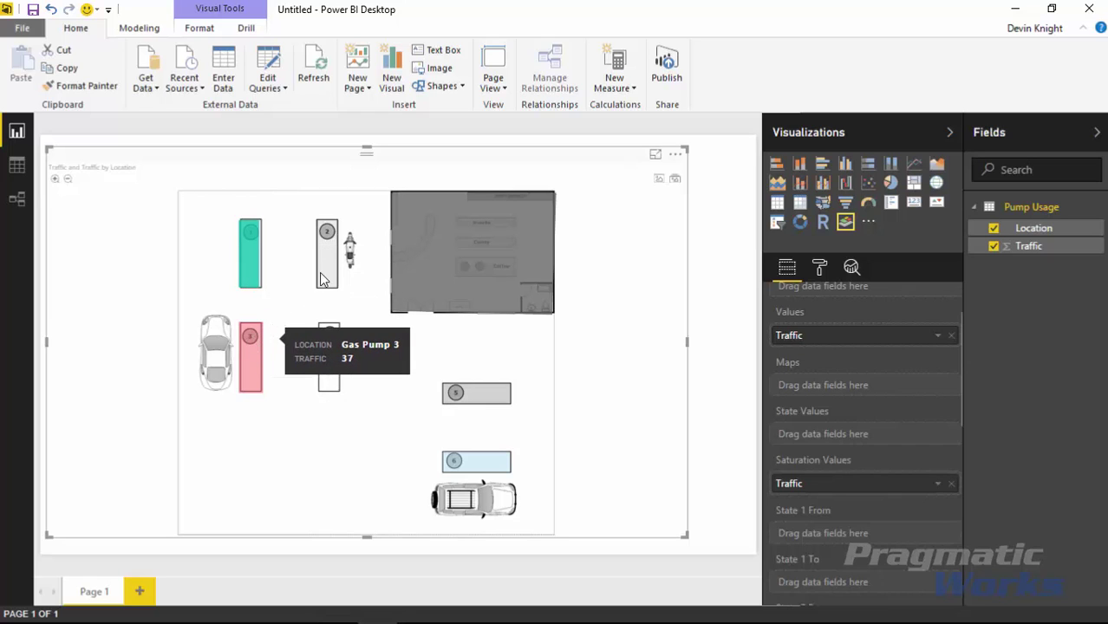
mouse_move(329, 276)
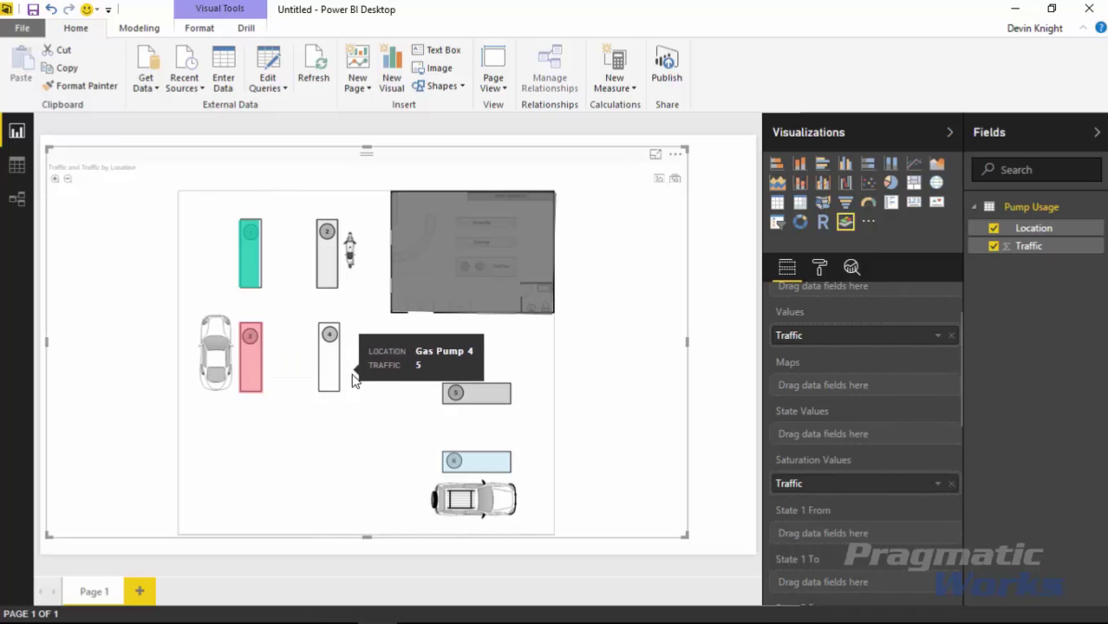
mouse_move(492, 462)
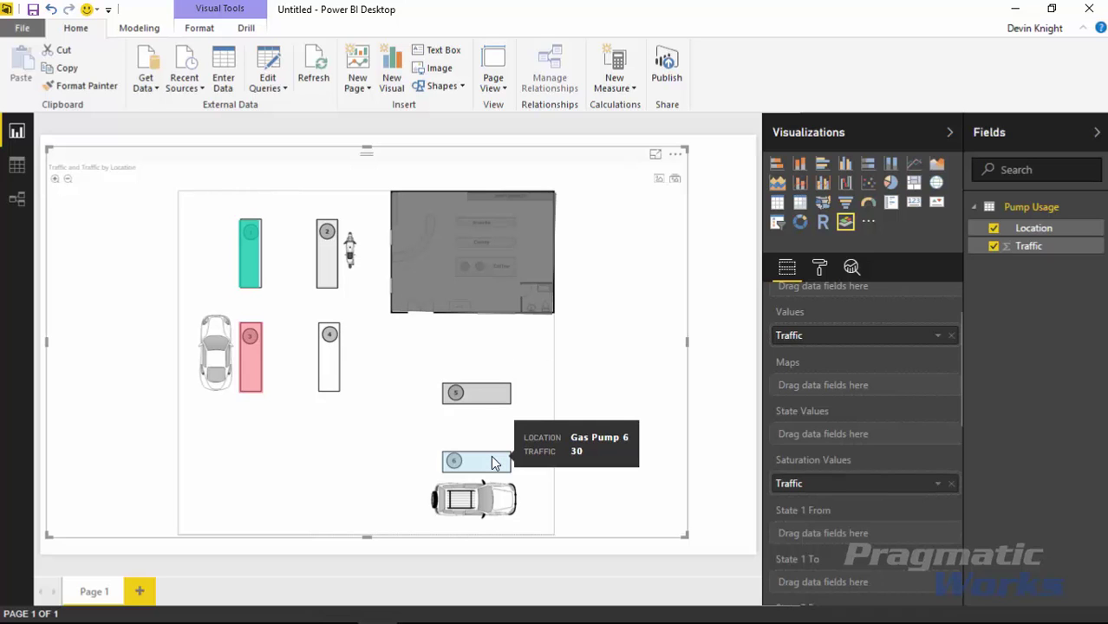
- Try a saturation state maximum of 100, and replace it with 20
left_click(821, 270)
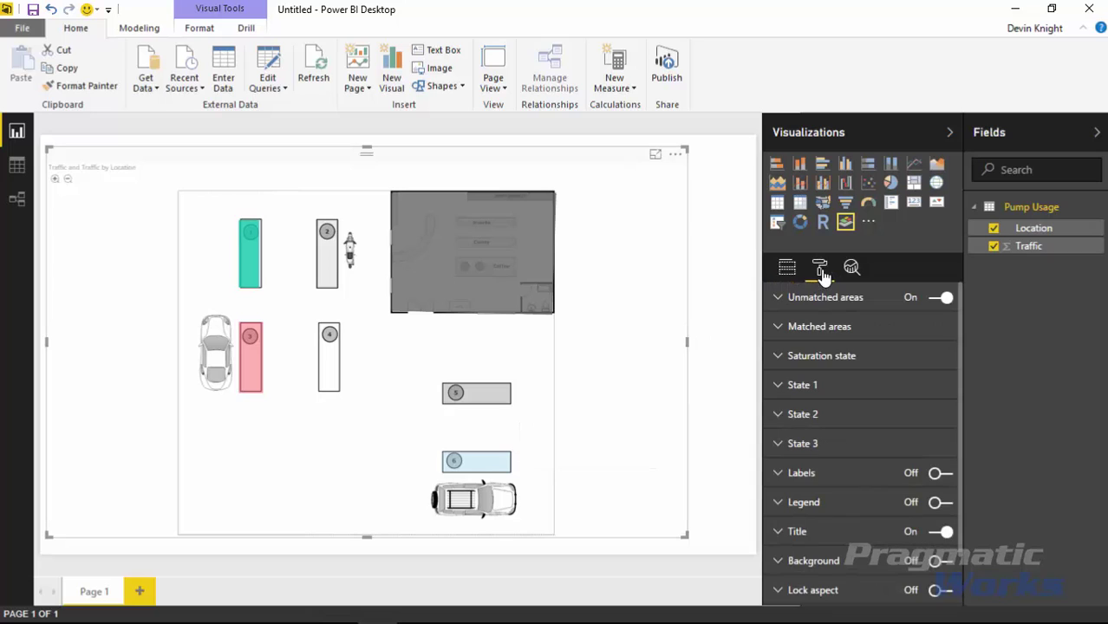
left_click(779, 357)
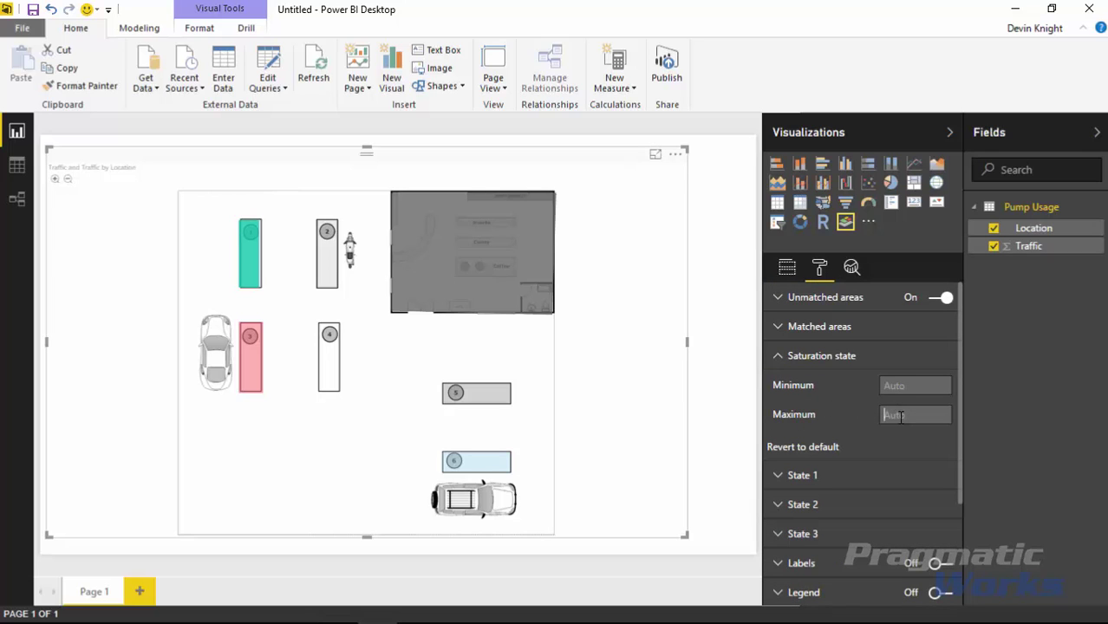
type("100")
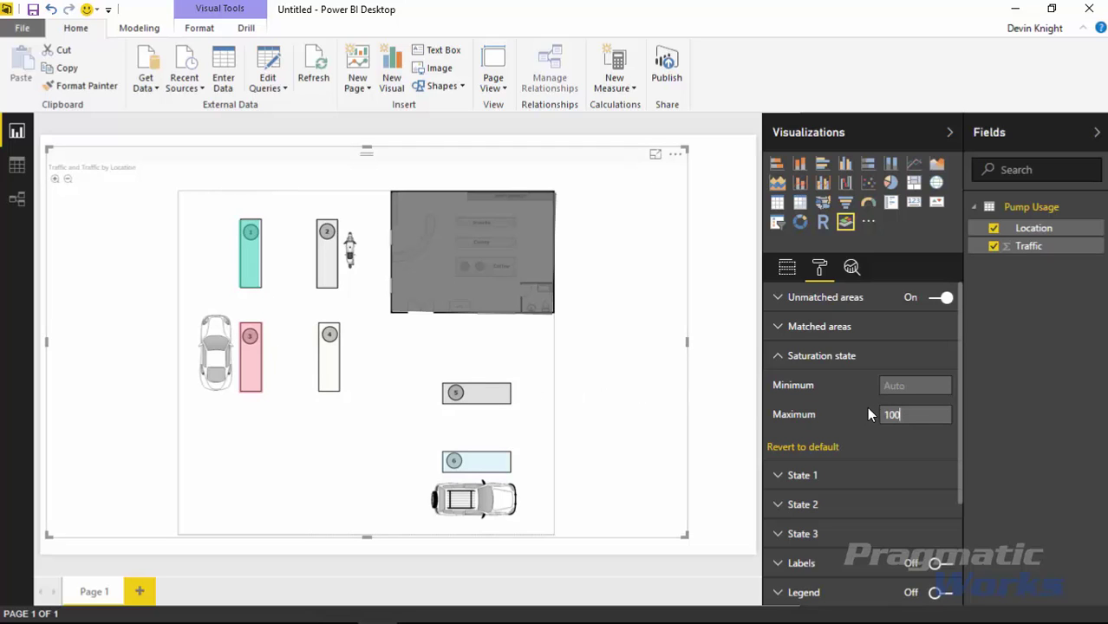
left_click_drag(919, 413, 871, 411)
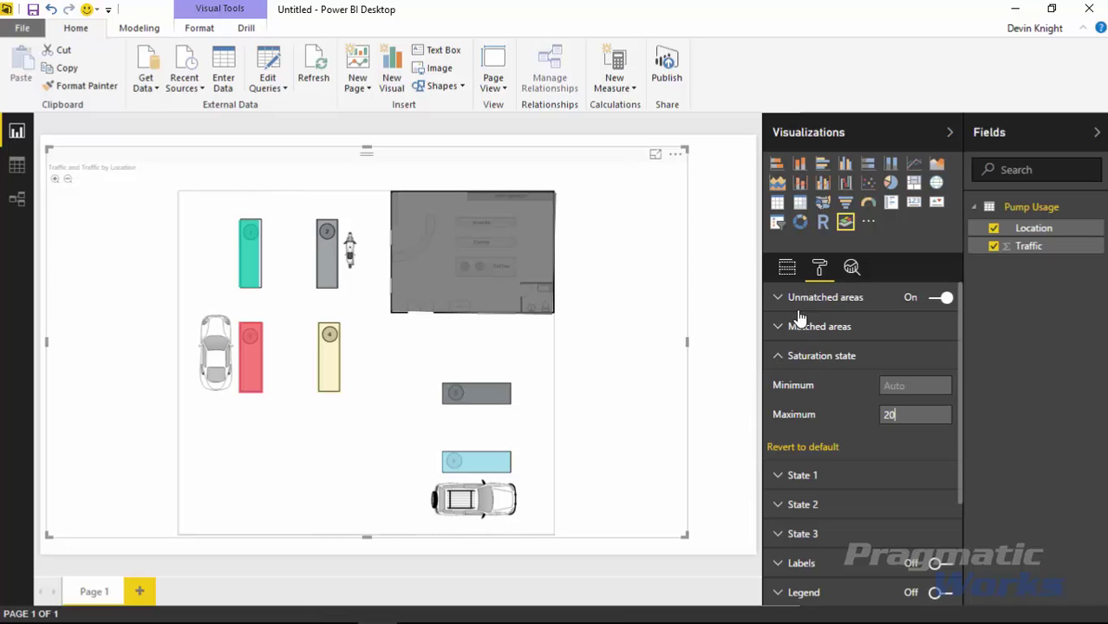
- Move the Traffic field from the saturation values to the state values of the Synoptic Panel
left_click(786, 270)
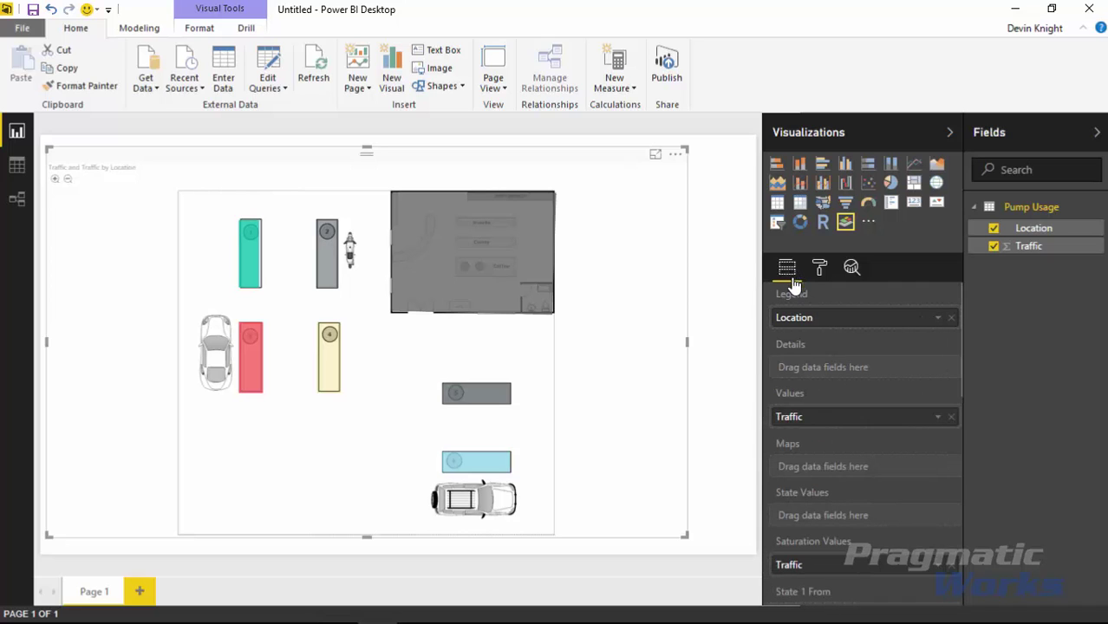
scroll(830, 584, "down", 1)
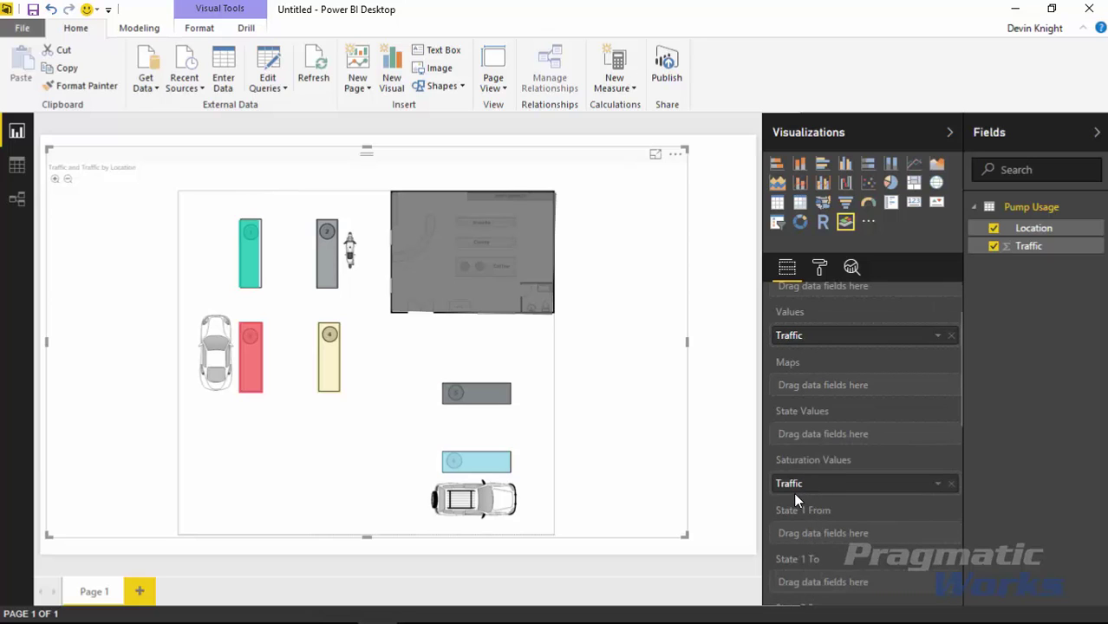
scroll(793, 492, "down", 1)
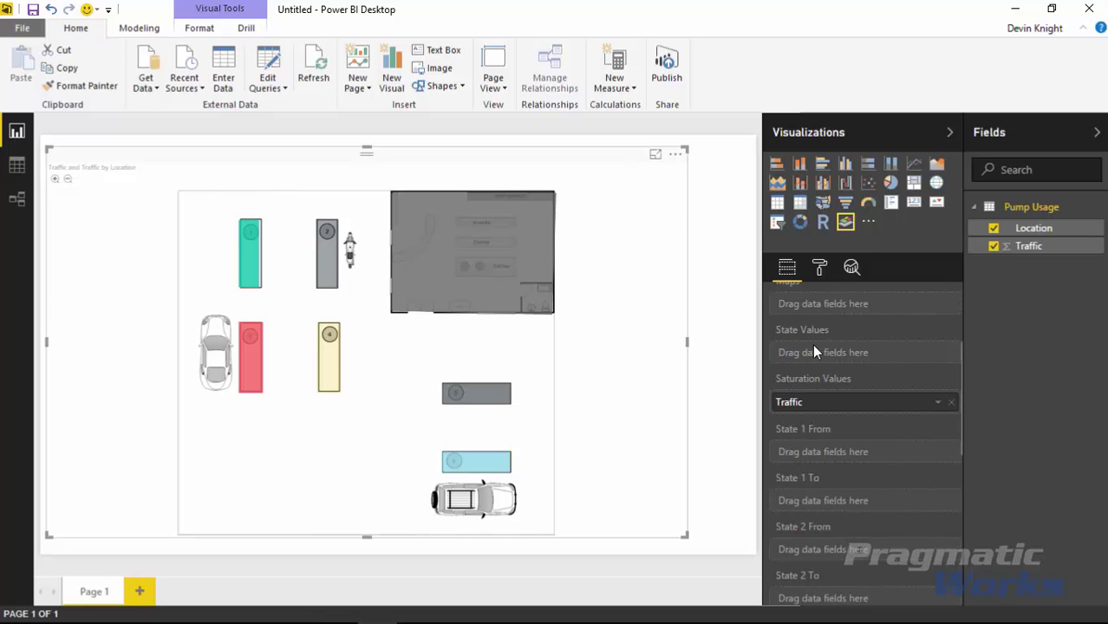
left_click_drag(792, 407, 781, 373)
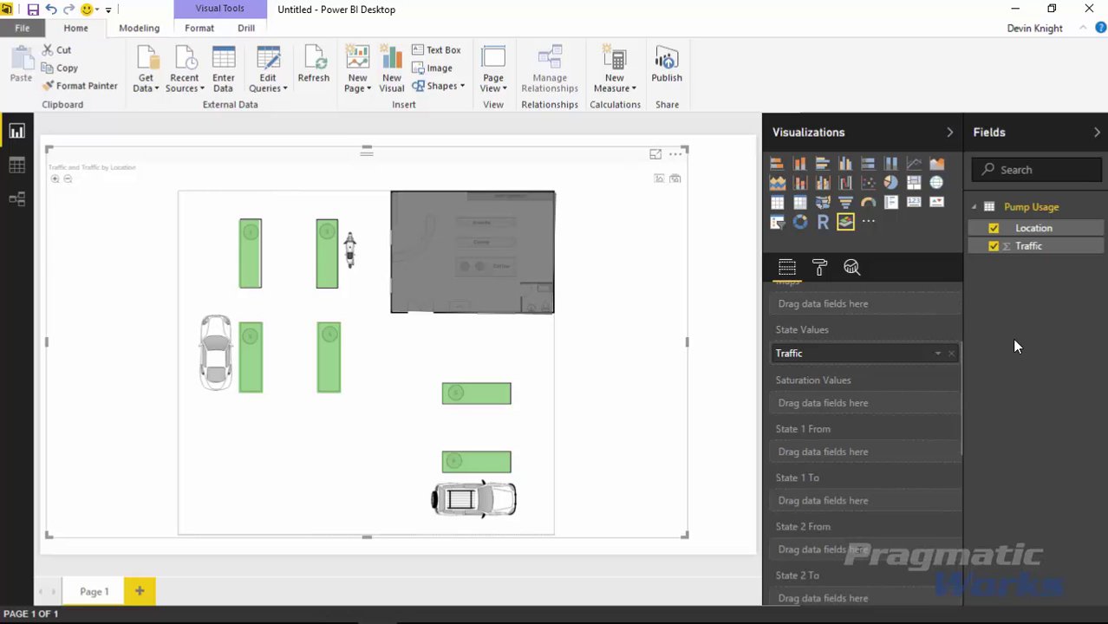
- Set the upper limit of State 1 to 20, keeping -Infinity as its lower limit
left_click(820, 271)
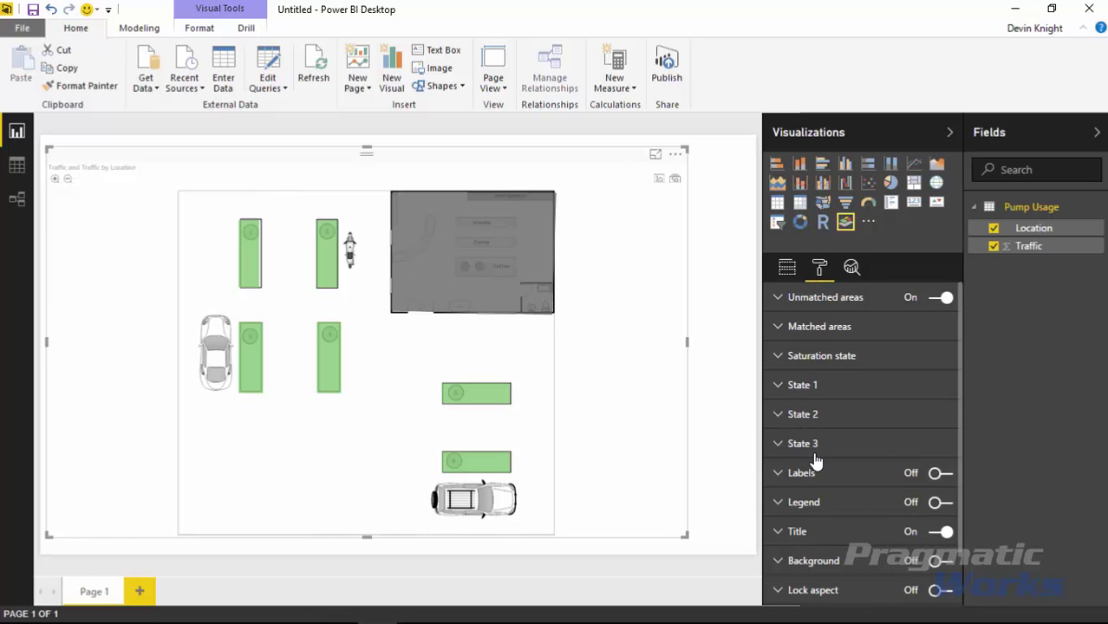
left_click(793, 388)
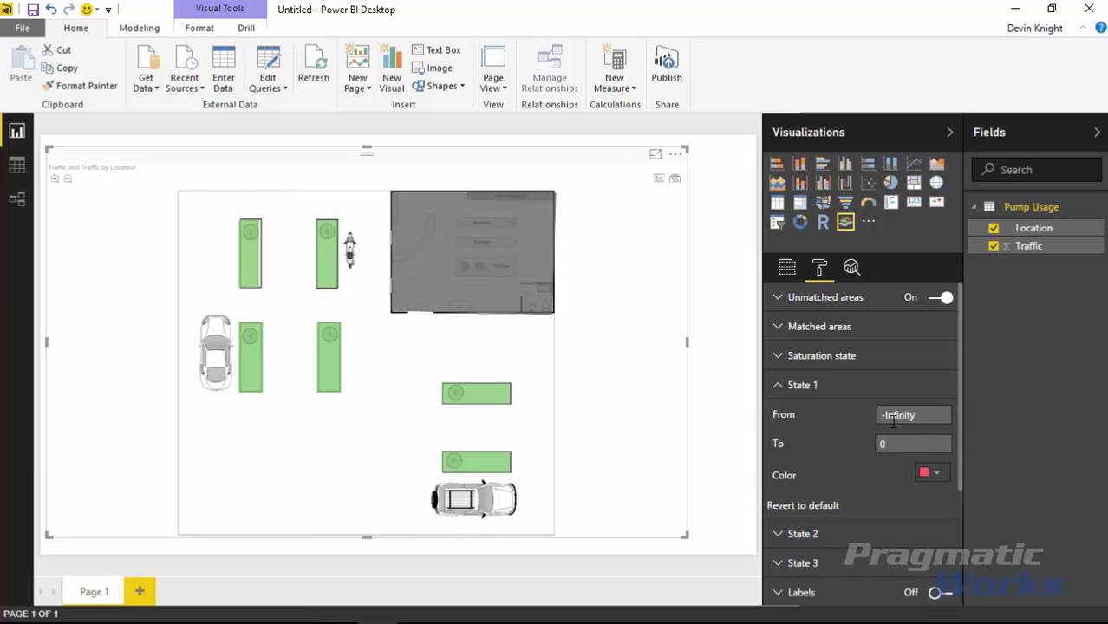
type("20")
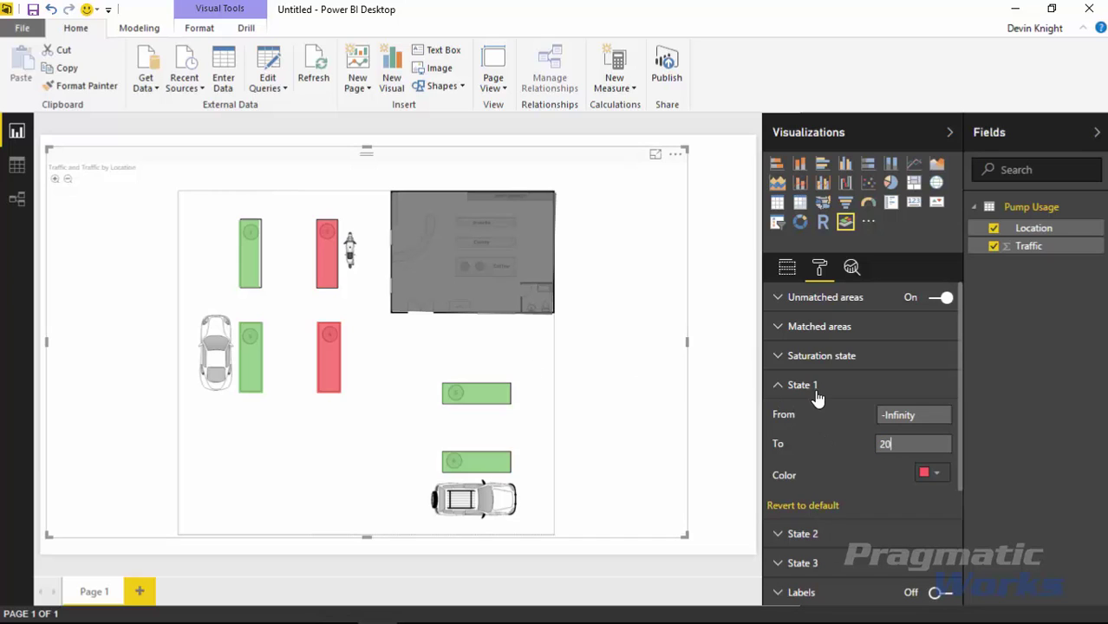
left_click(784, 390)
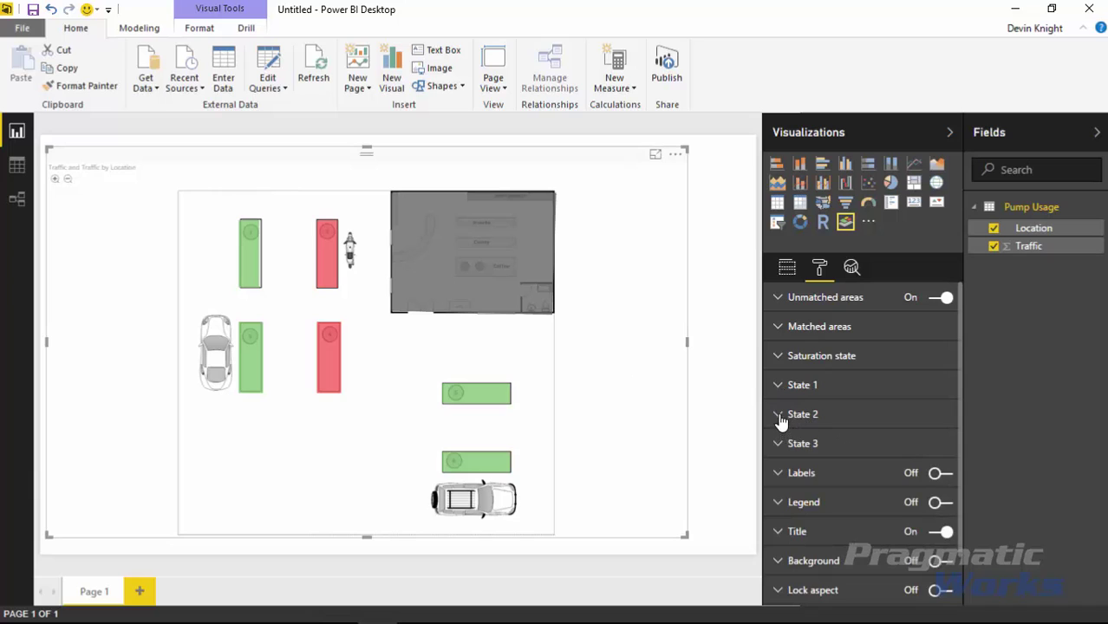
- Set the range of State 2 from 21 to 40
left_click(782, 415)
key("Tab")
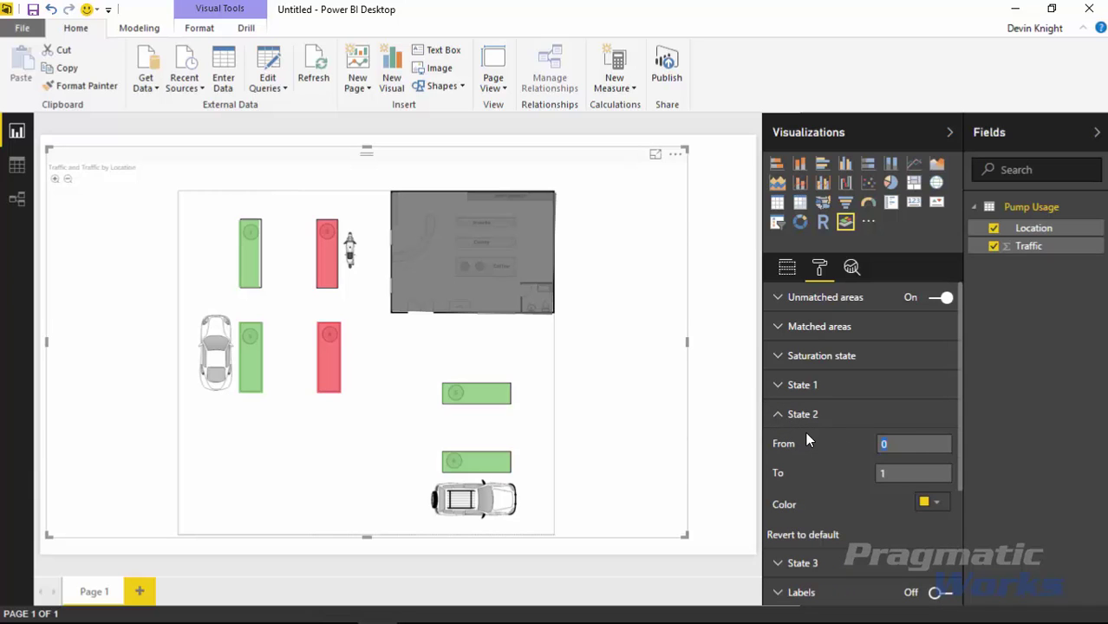
type("21")
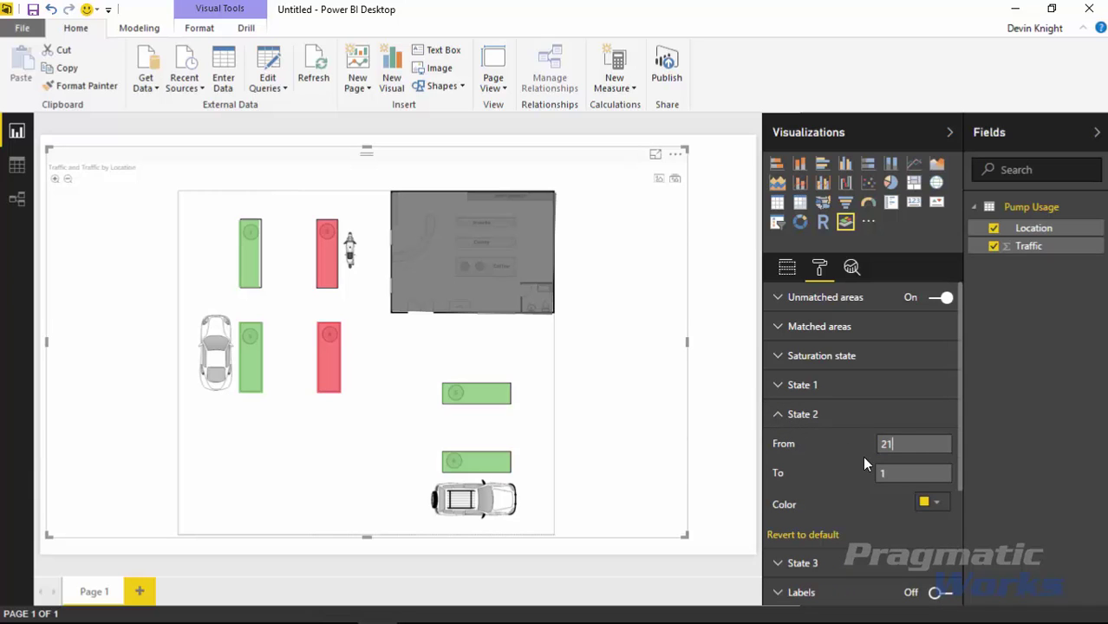
type("40")
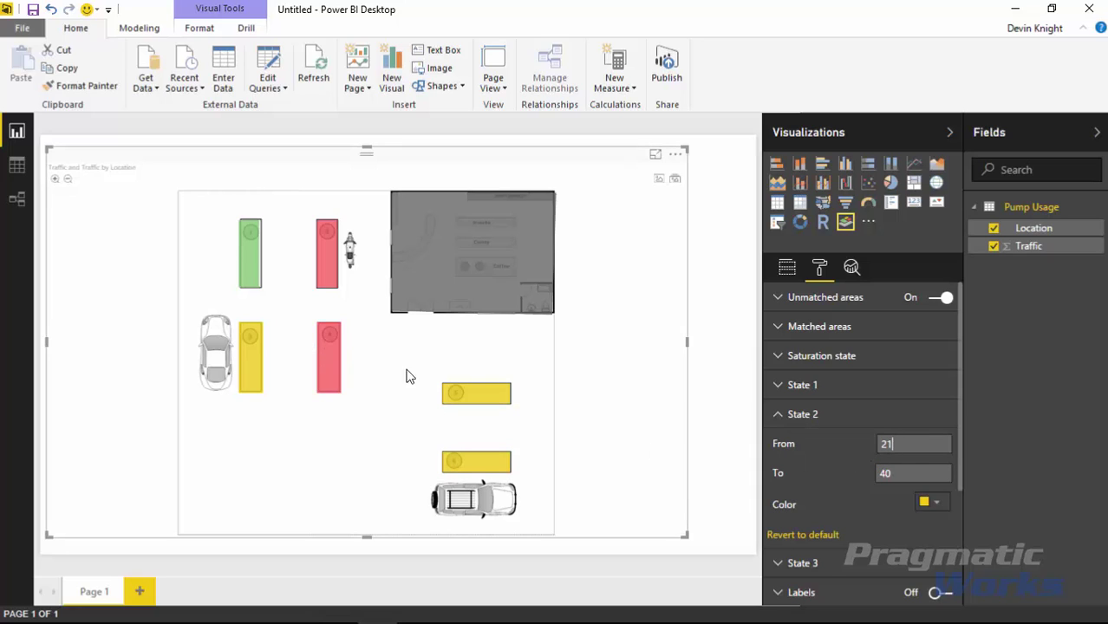
left_click(778, 415)
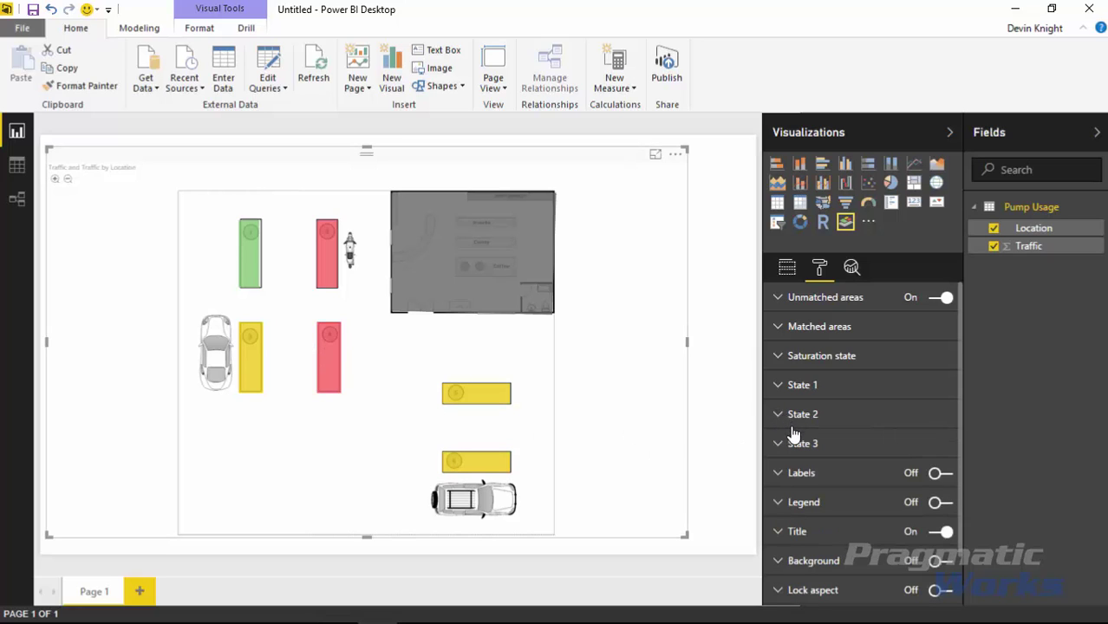
- Set the lower limit of State 3 to 41, keeping Infinity as its upper limit
left_click(778, 443)
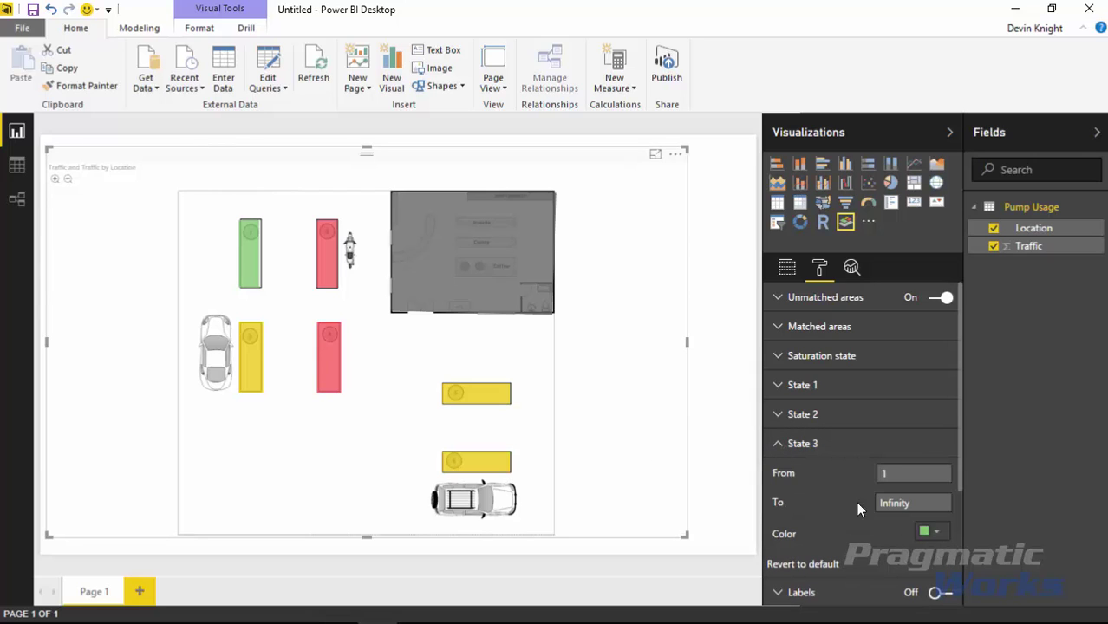
left_click(903, 473)
key("BackSpace")
type("41")
left_click(716, 495)
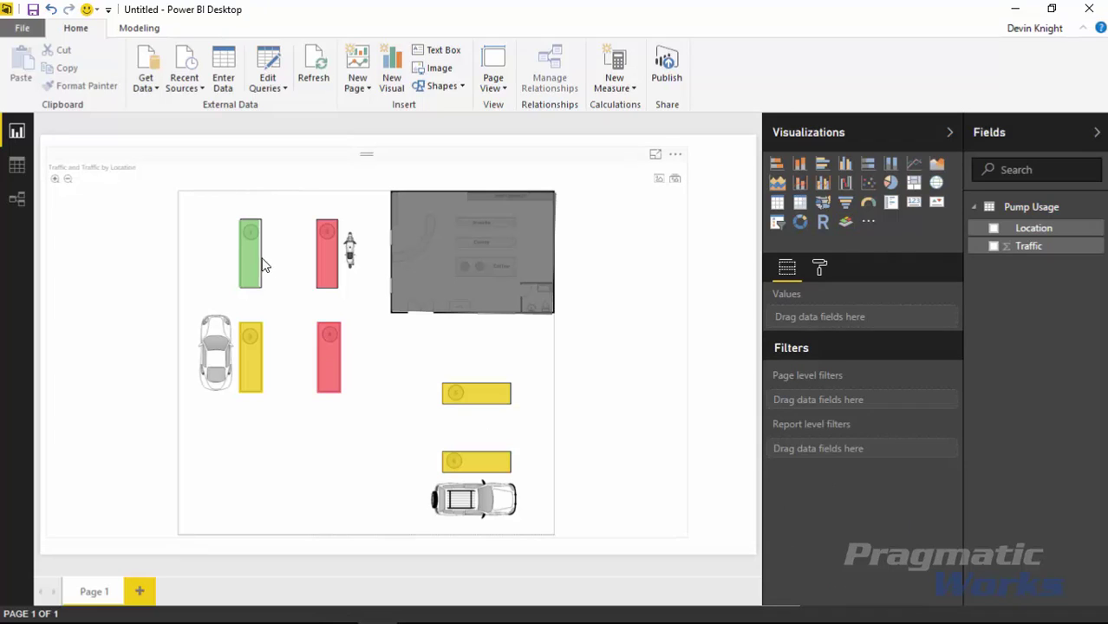
- Review the color choices for State 3 and inspect the traffic details of Gas Pump 3 and Gas Pump 6 on the map
left_click(528, 364)
left_click(819, 268)
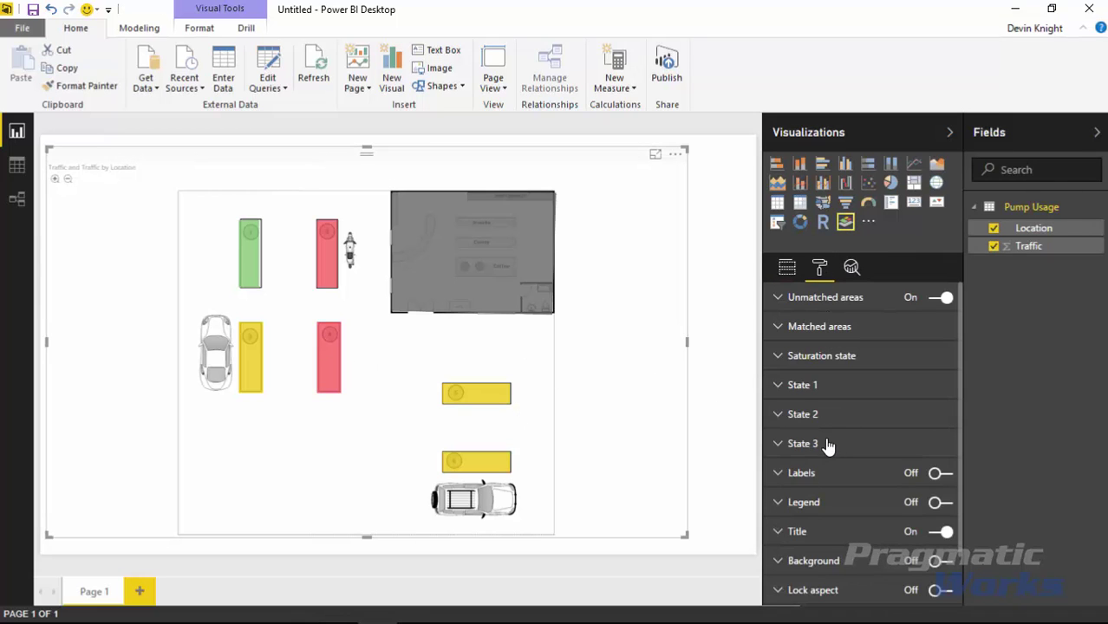
left_click(777, 443)
left_click(934, 535)
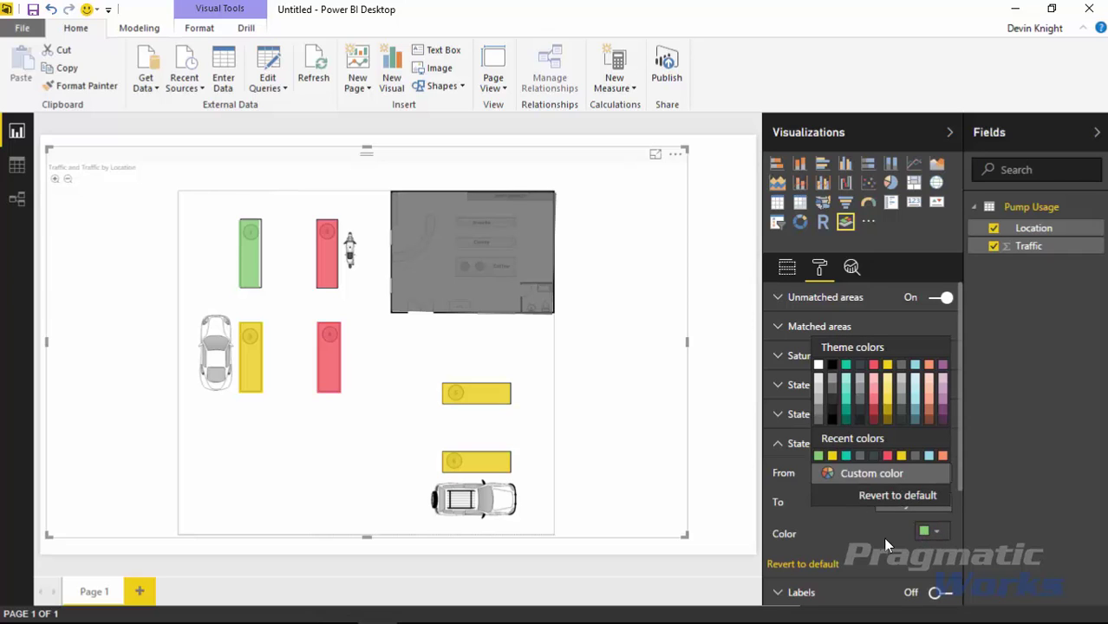
left_click(781, 444)
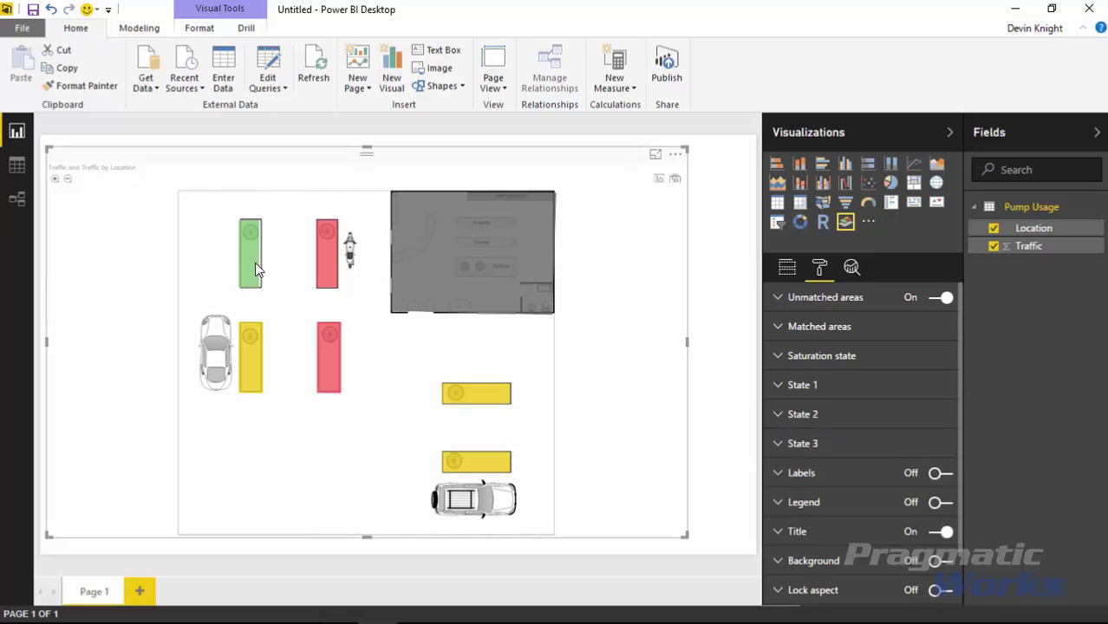
mouse_move(255, 349)
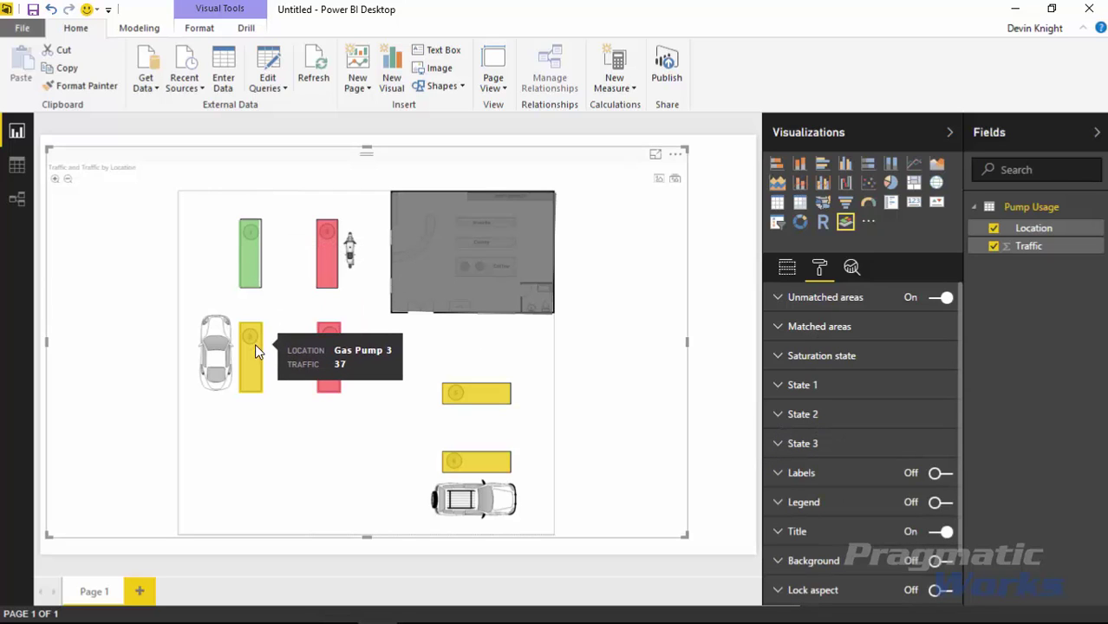
mouse_move(489, 474)
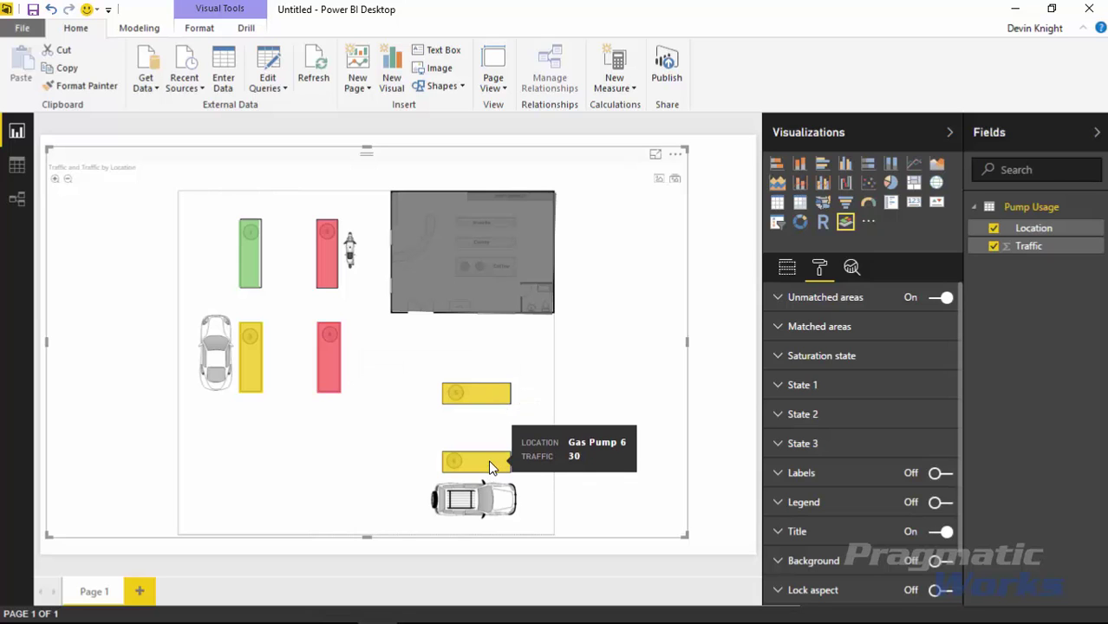
- Turn on labels for the map areas so each gas pump displays its value
mouse_move(327, 359)
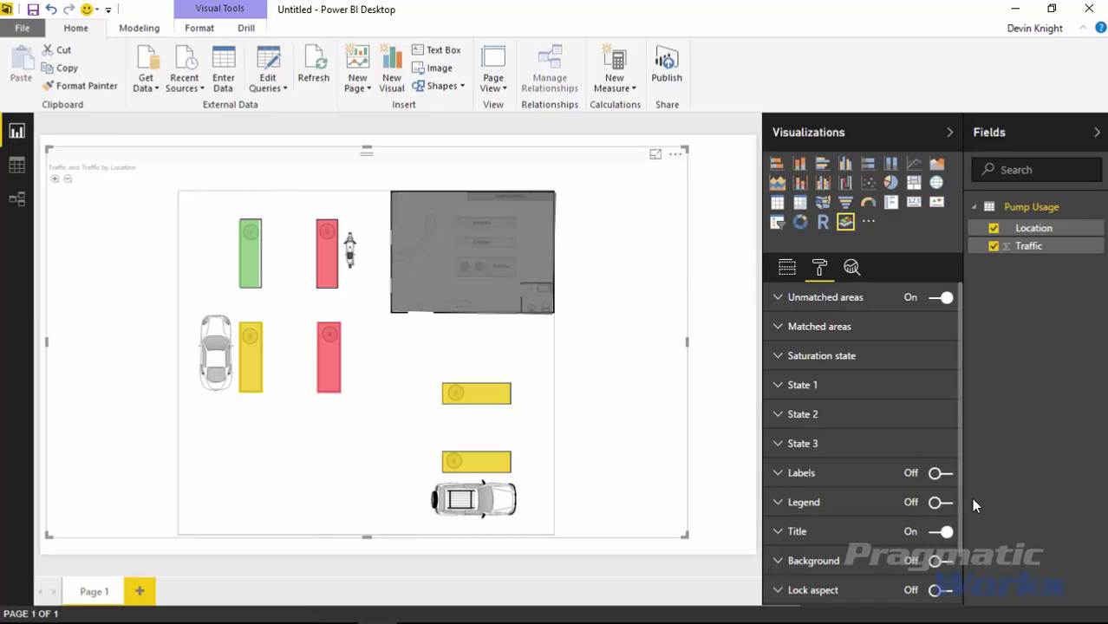
left_click(940, 475)
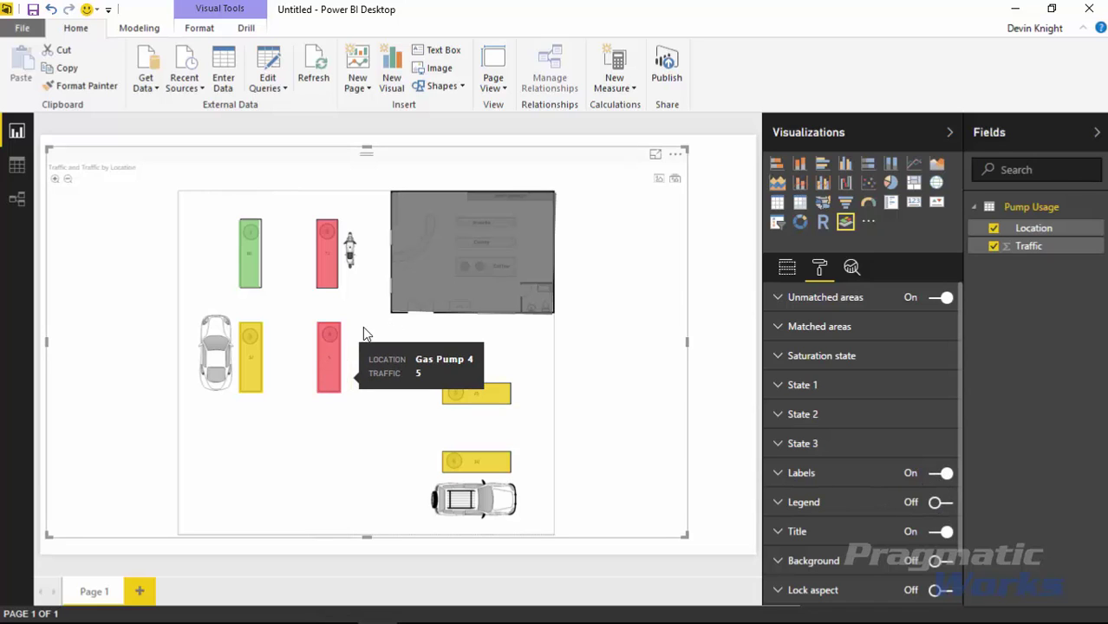
left_click(54, 180)
left_click(54, 181)
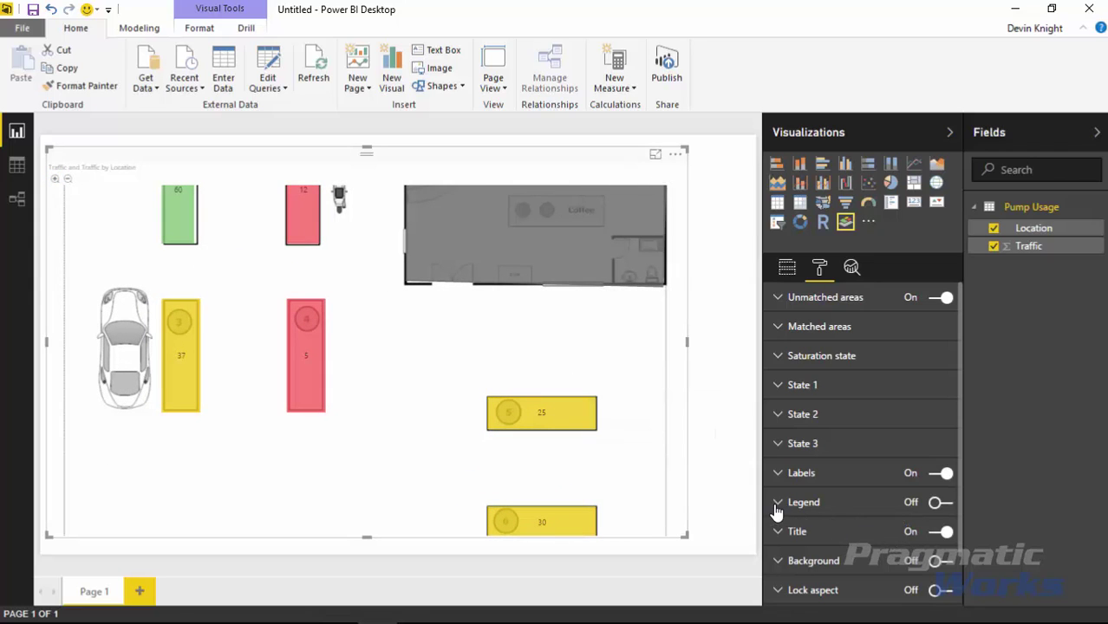
- Set the style of the map labels to Visual_LabelStyle_Category
left_click(780, 479)
scroll(854, 522, "down", 1)
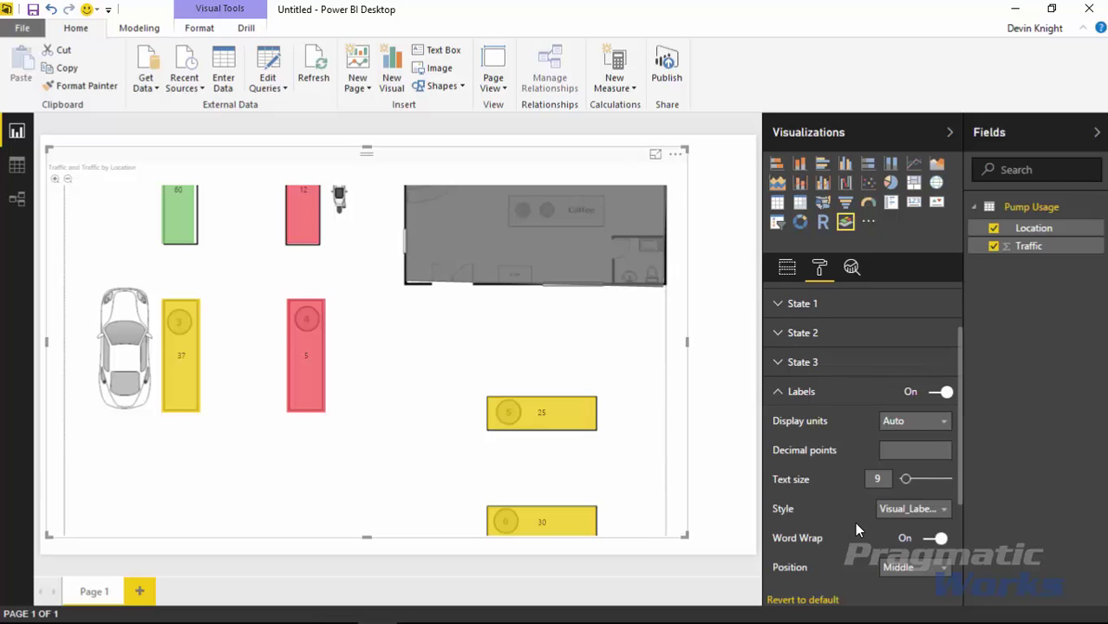
mouse_move(547, 427)
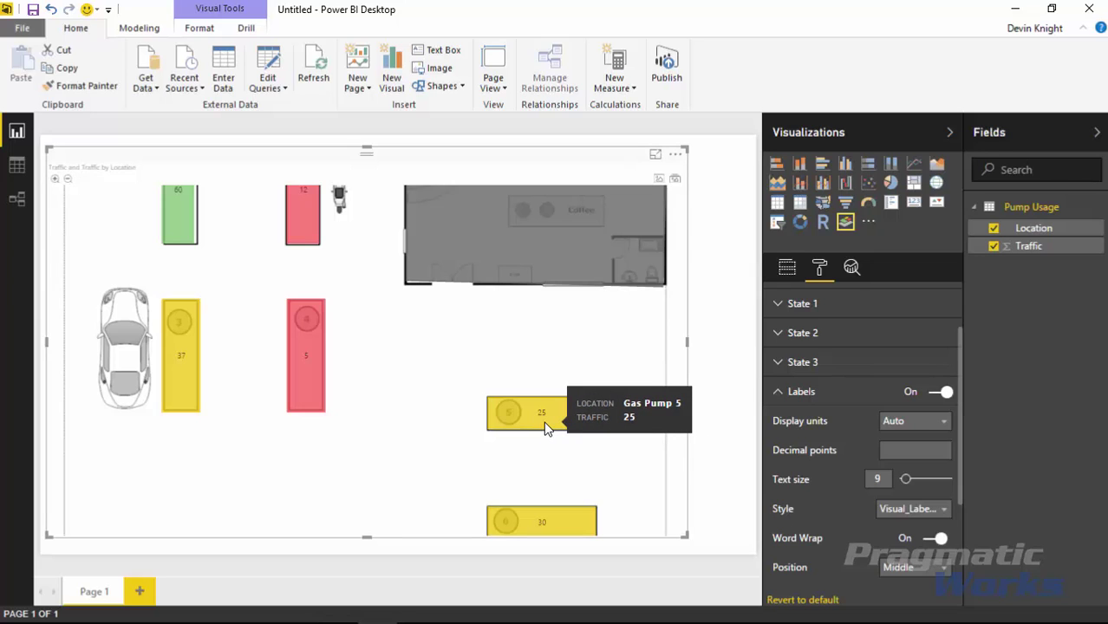
left_click(938, 511)
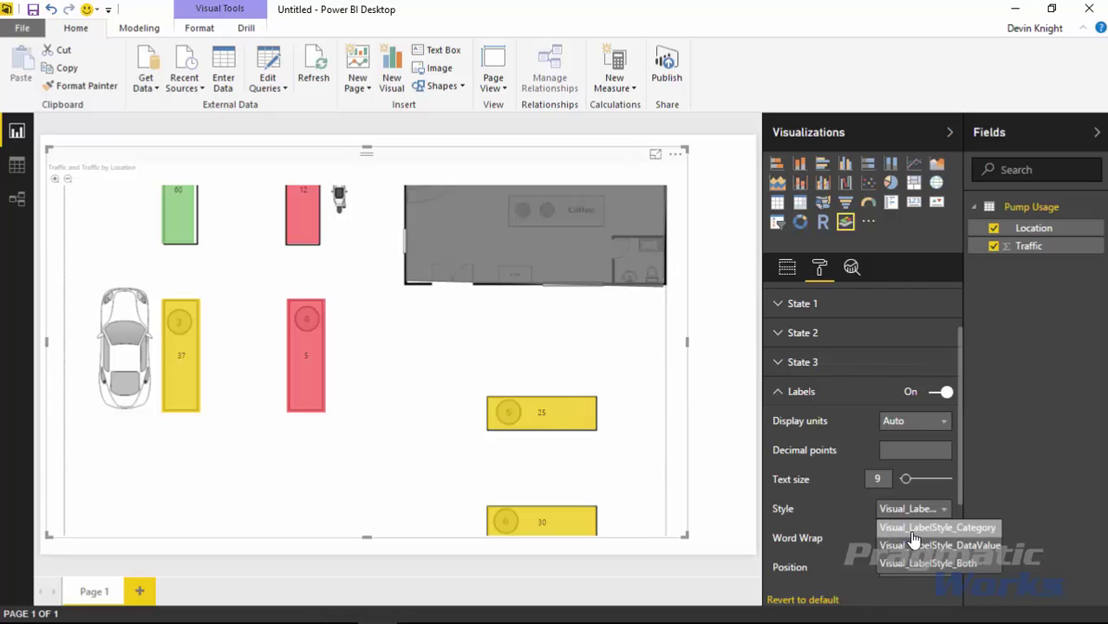
left_click(911, 529)
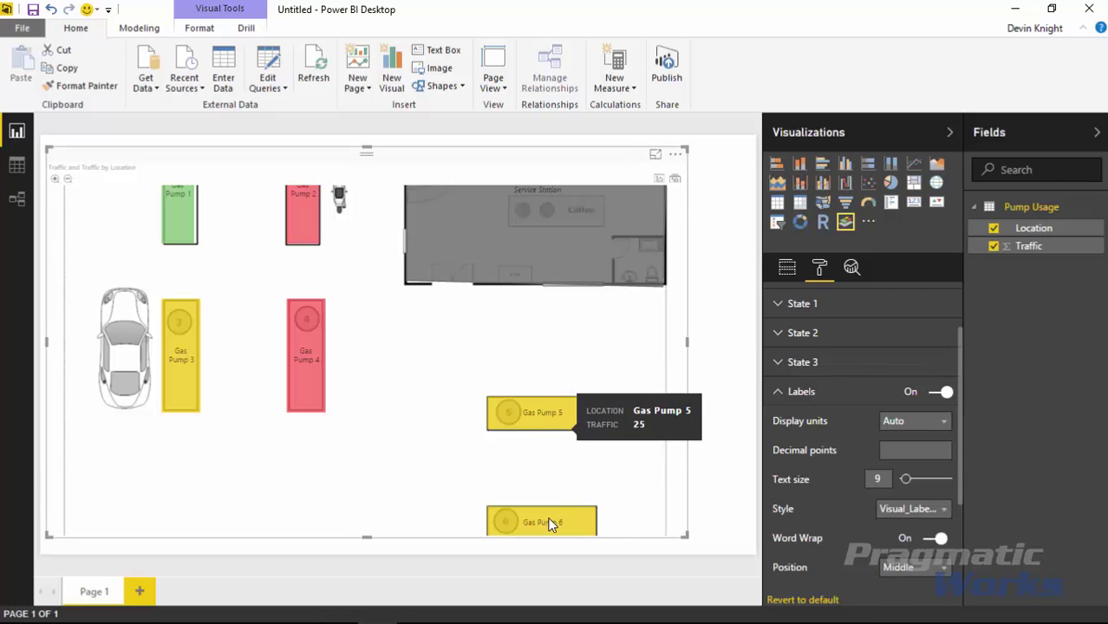
- Try the label style Visual_LabelStyle_Both, and return the labels to Visual_LabelStyle_Category
mouse_move(556, 520)
left_click(938, 510)
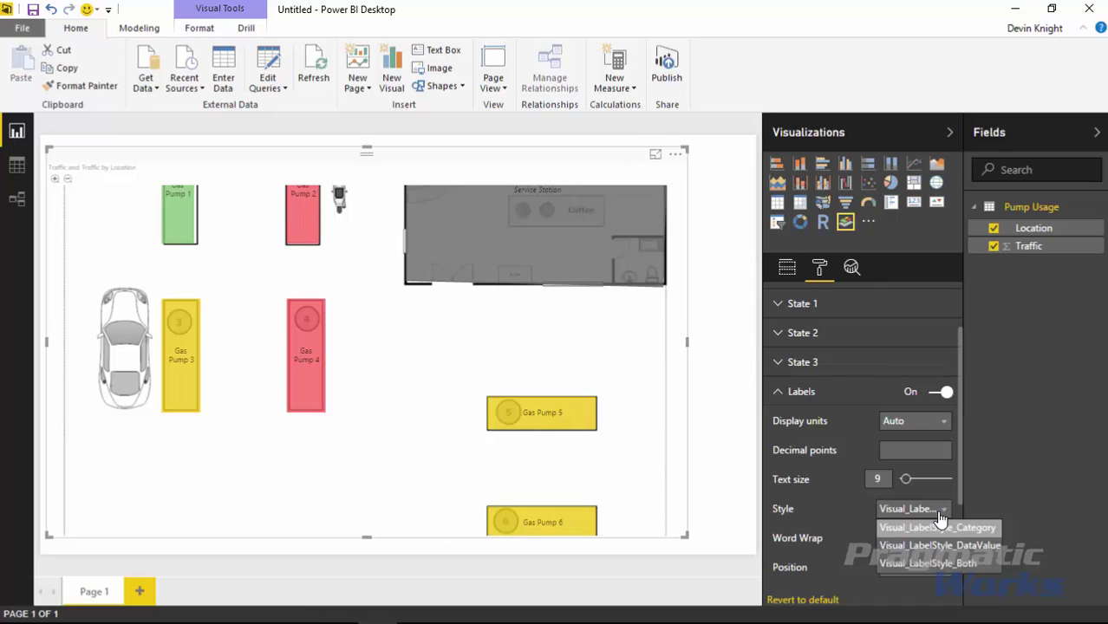
left_click(926, 564)
mouse_move(524, 412)
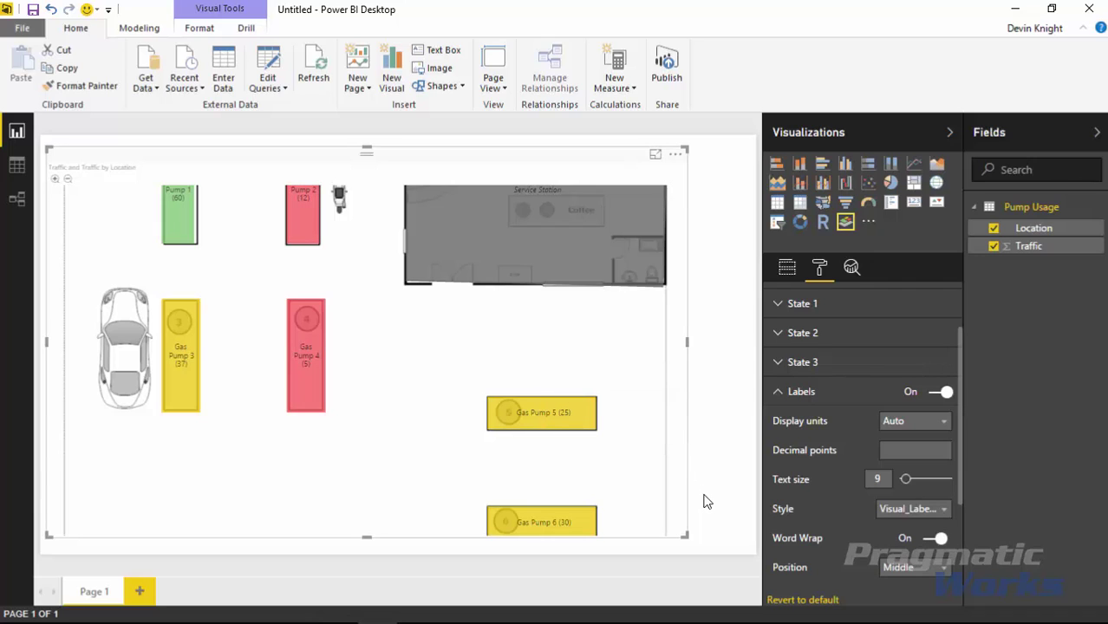
left_click(895, 510)
left_click(888, 526)
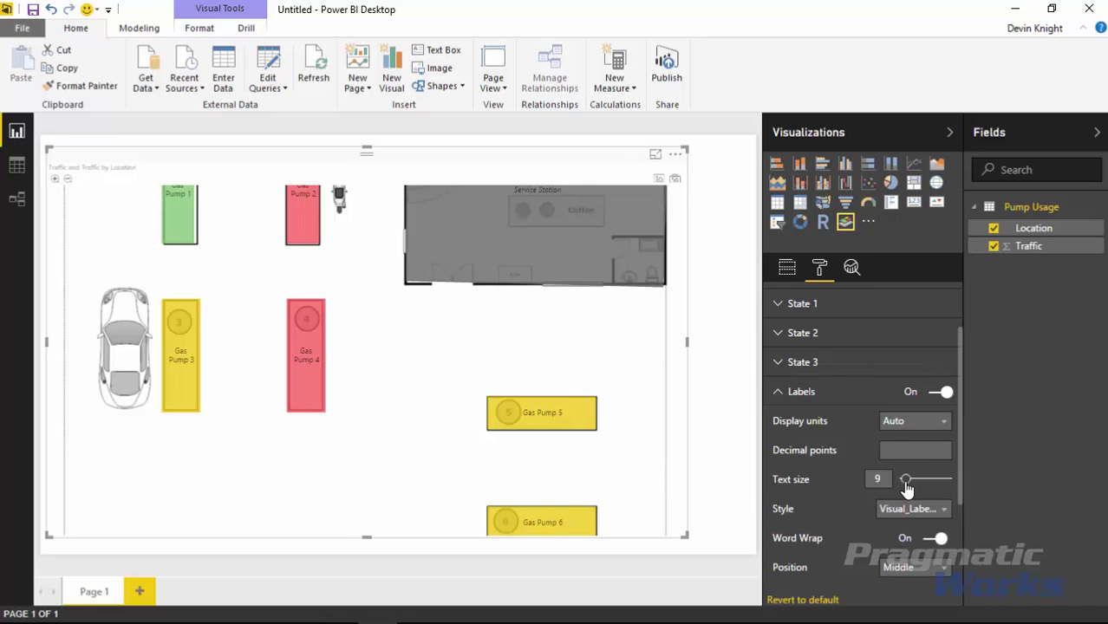
- Set the label text size to 12 and keep the label position at Middle
left_click_drag(906, 488, 912, 488)
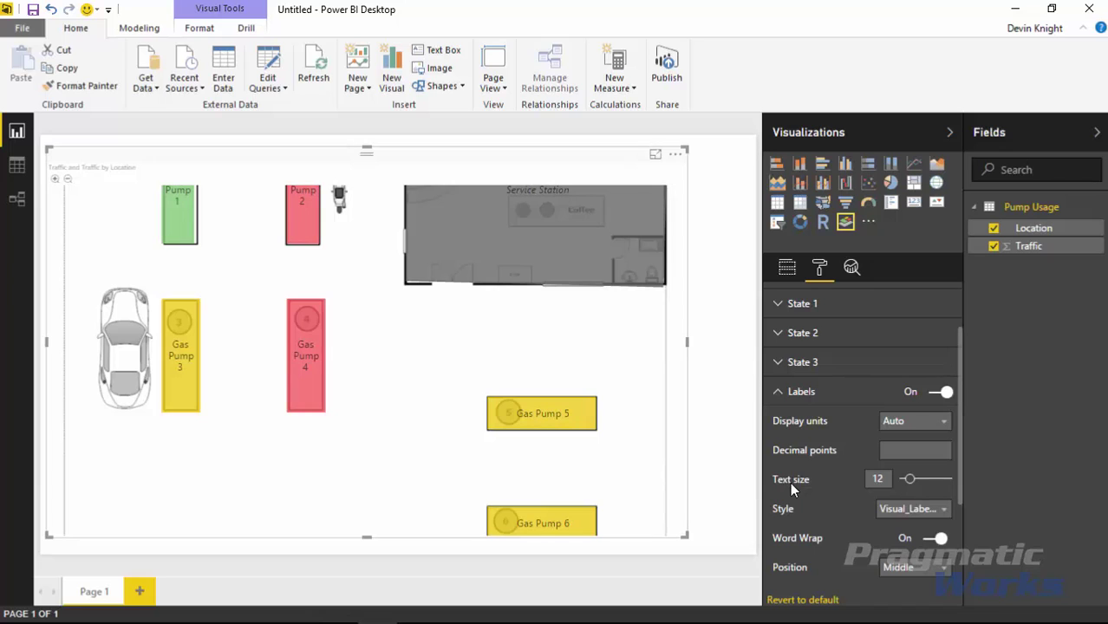
left_click(931, 570)
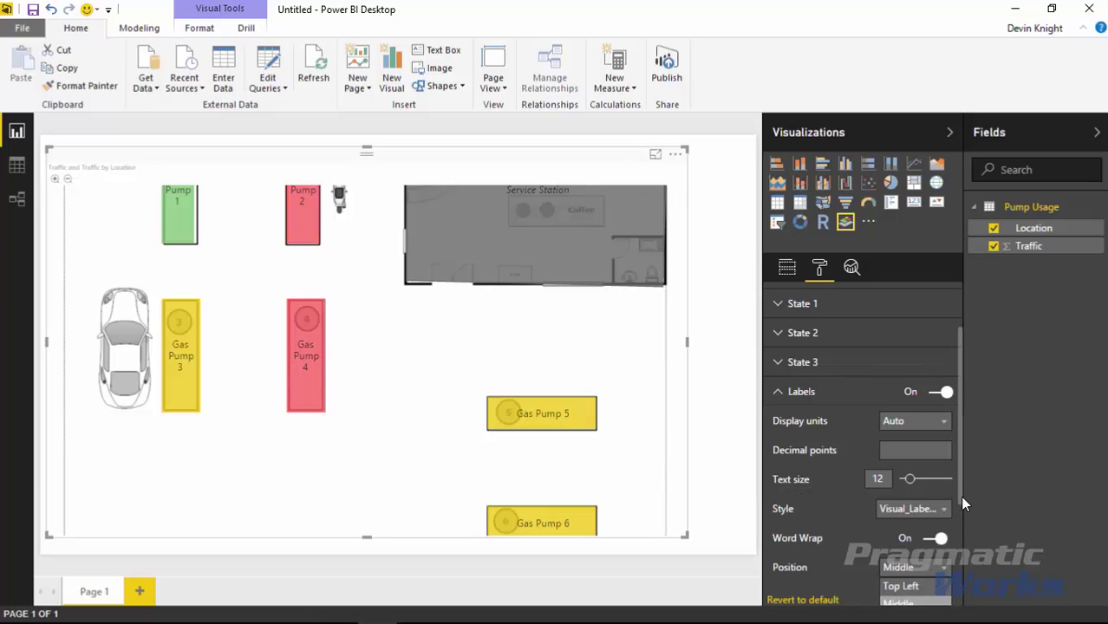
scroll(961, 511, "down", 2)
left_click(937, 482)
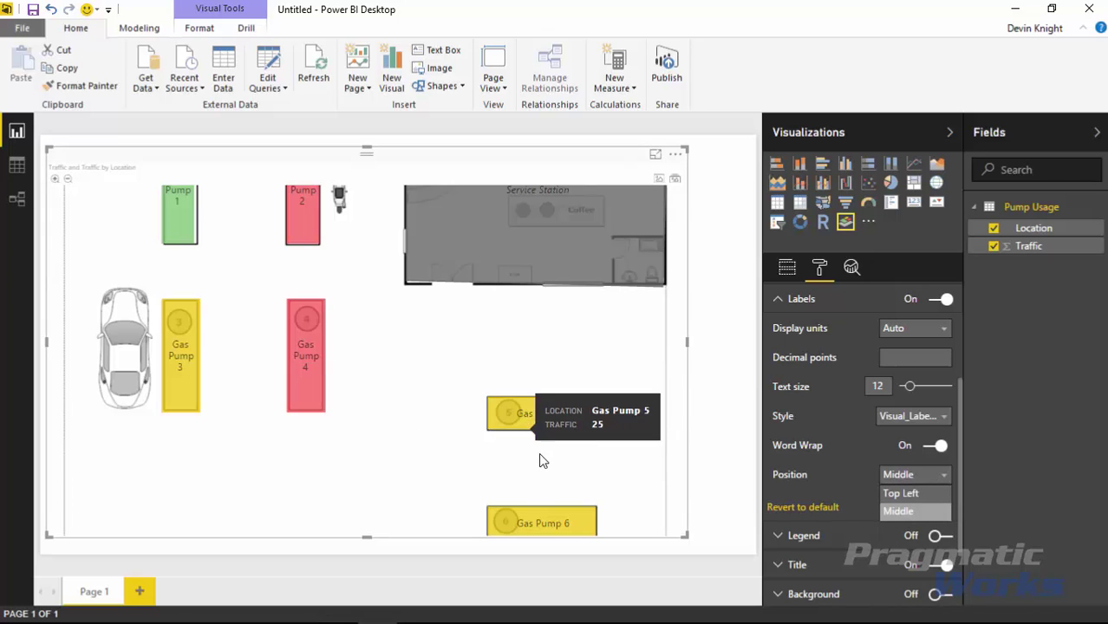
left_click(895, 484)
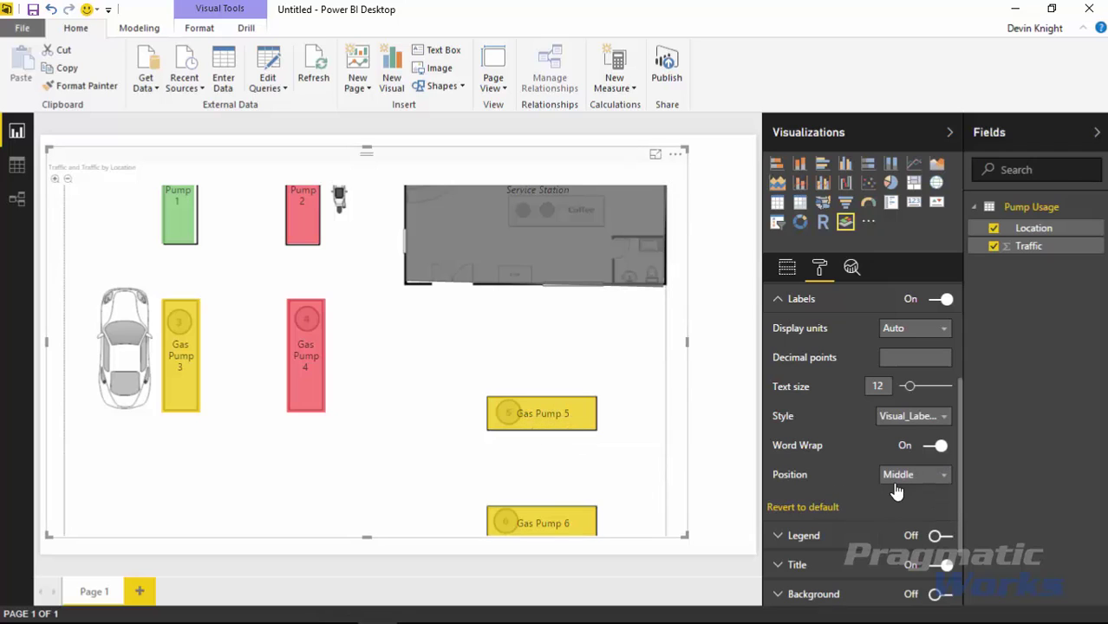
left_click(782, 299)
- Turn on the map's legend and set its text size to 12
left_click(782, 441)
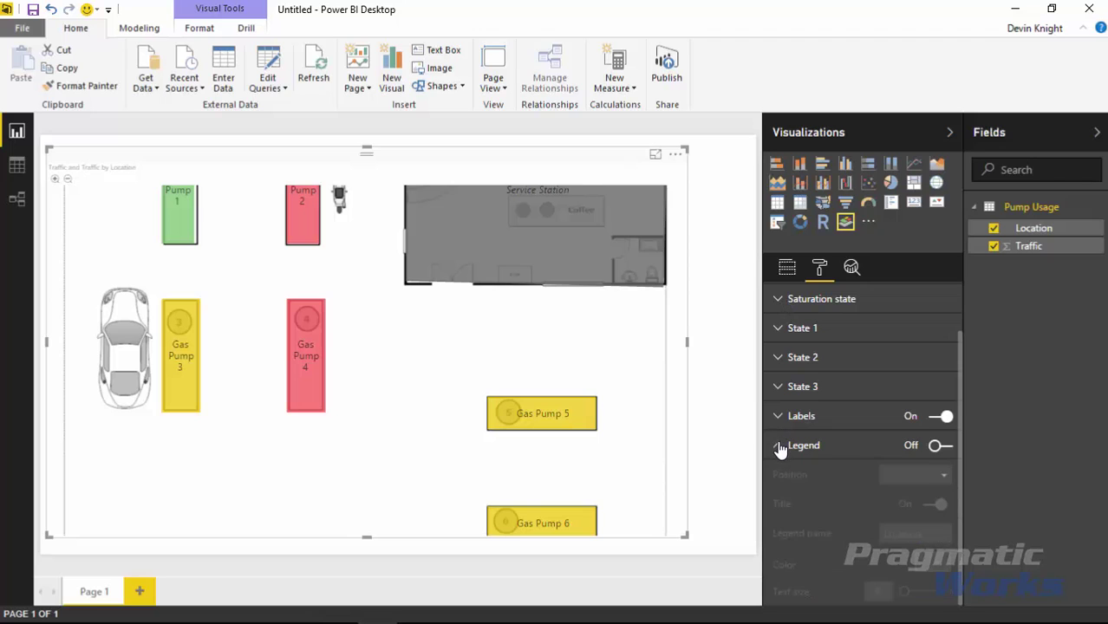
scroll(922, 479, "down", 1)
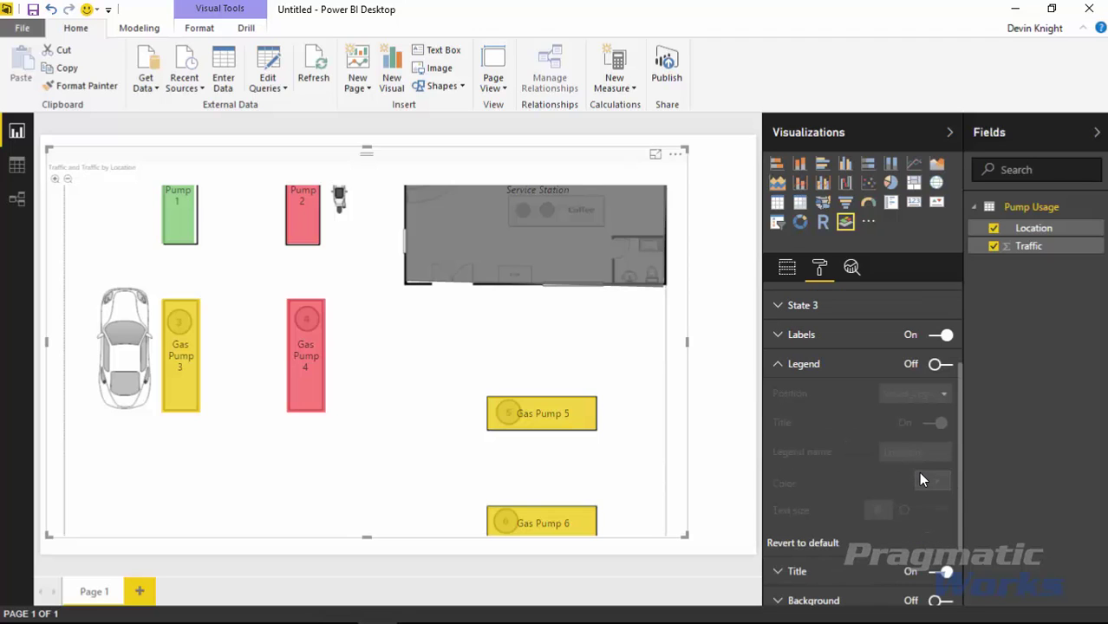
left_click(940, 364)
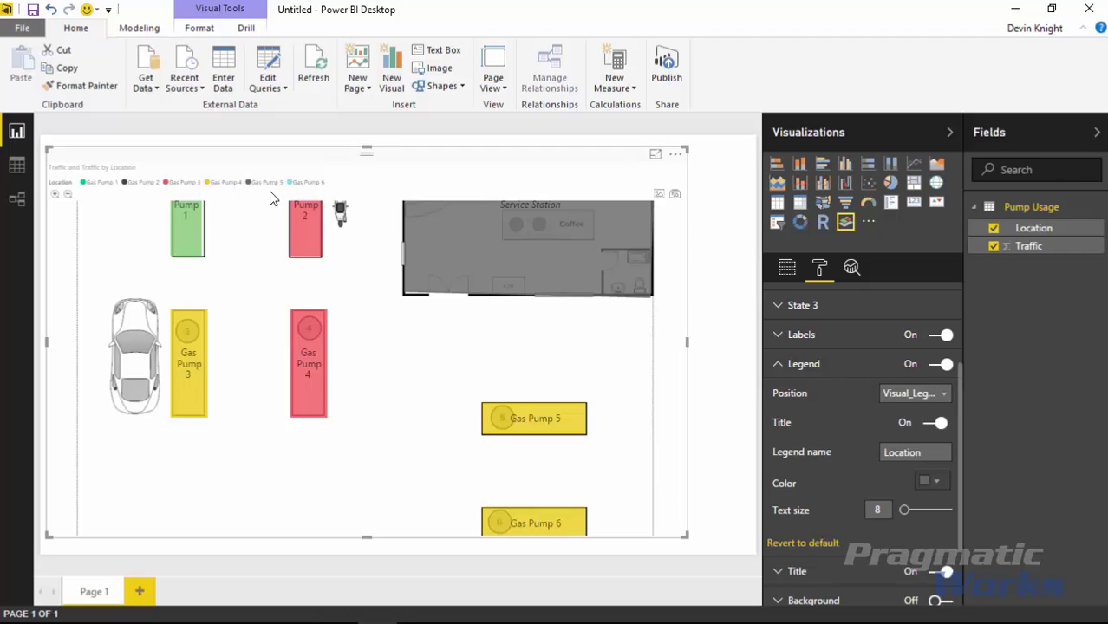
left_click_drag(905, 511, 909, 512)
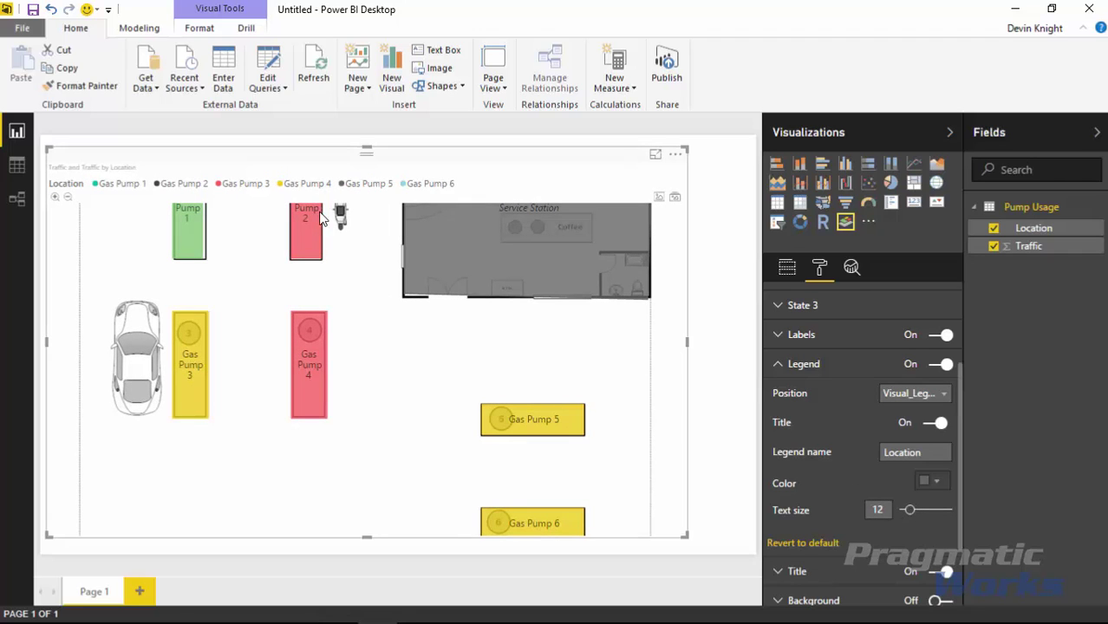
mouse_move(320, 343)
mouse_move(206, 402)
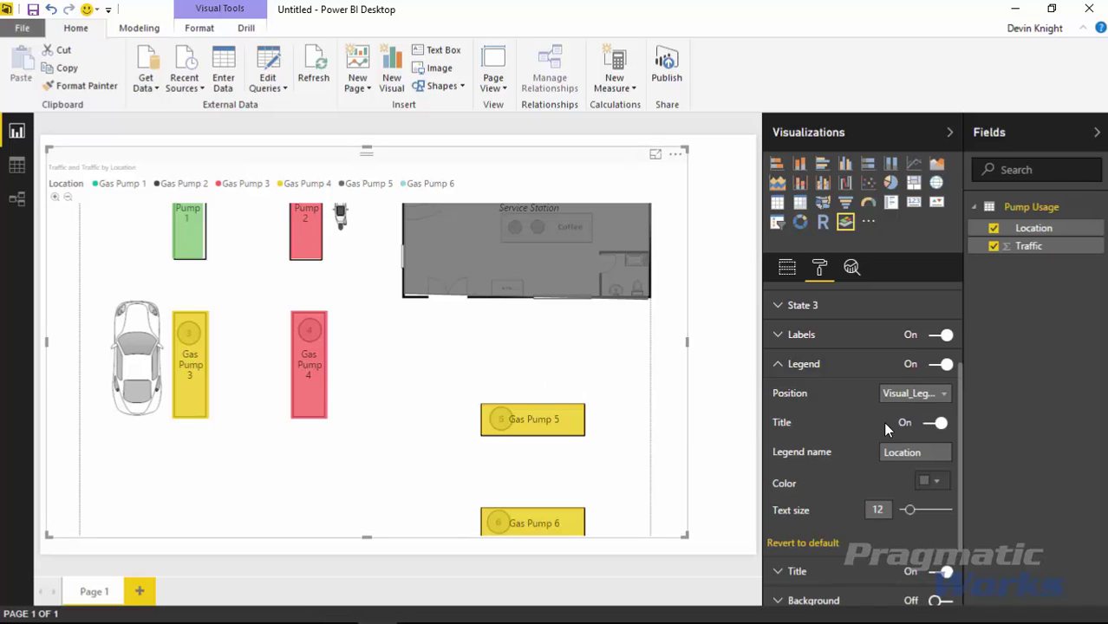
- Try the legend positions Right and BottomCenter, and revert the legend settings to default
left_click(924, 399)
left_click(934, 463)
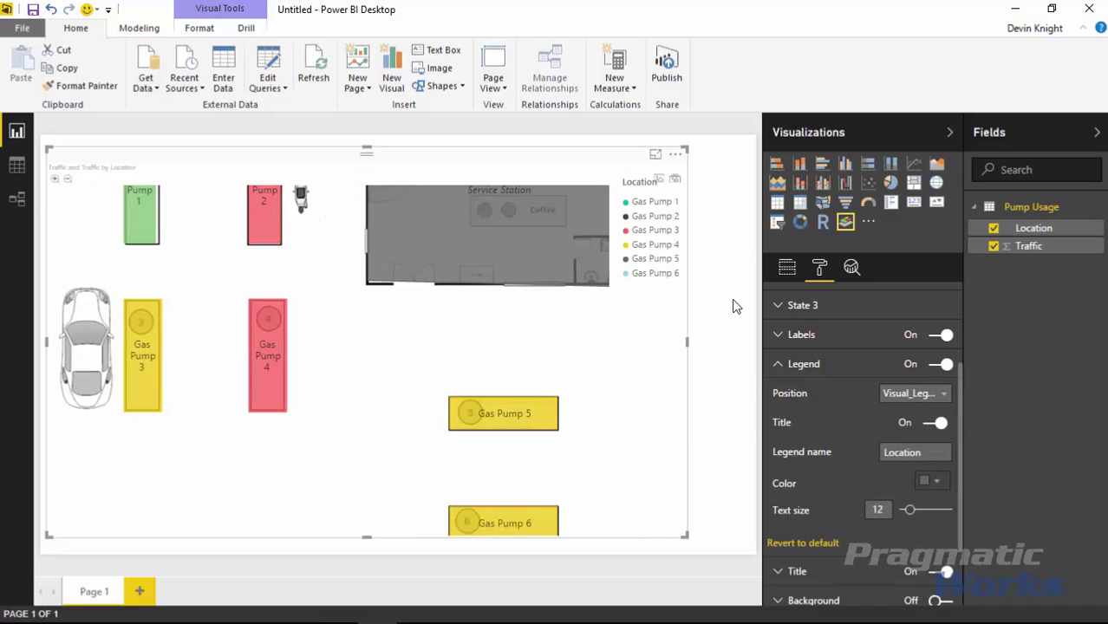
left_click(920, 393)
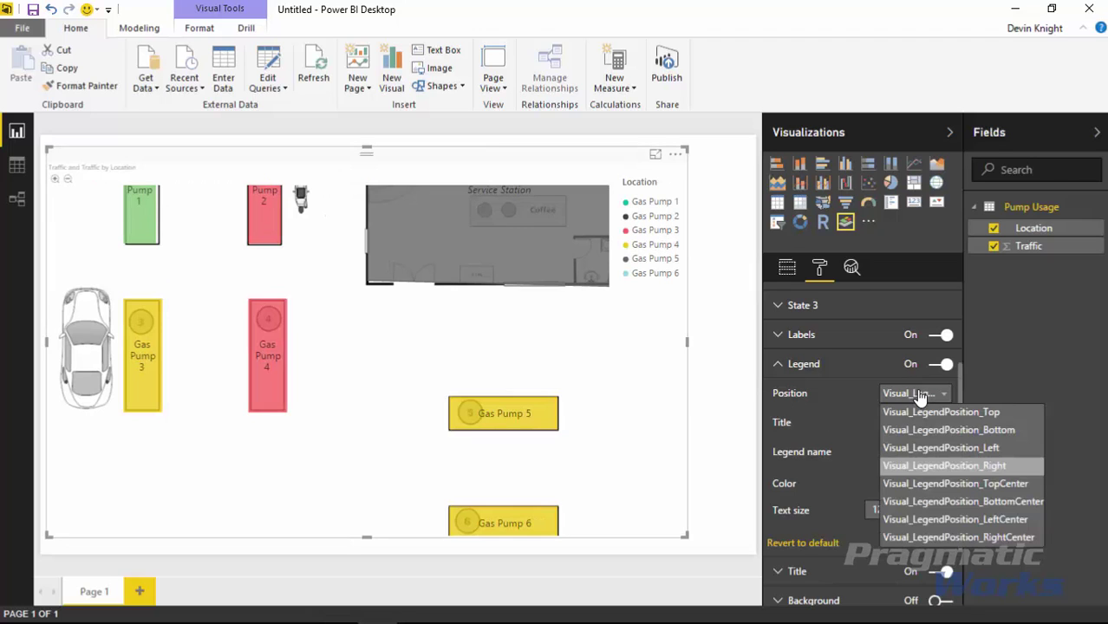
left_click(949, 505)
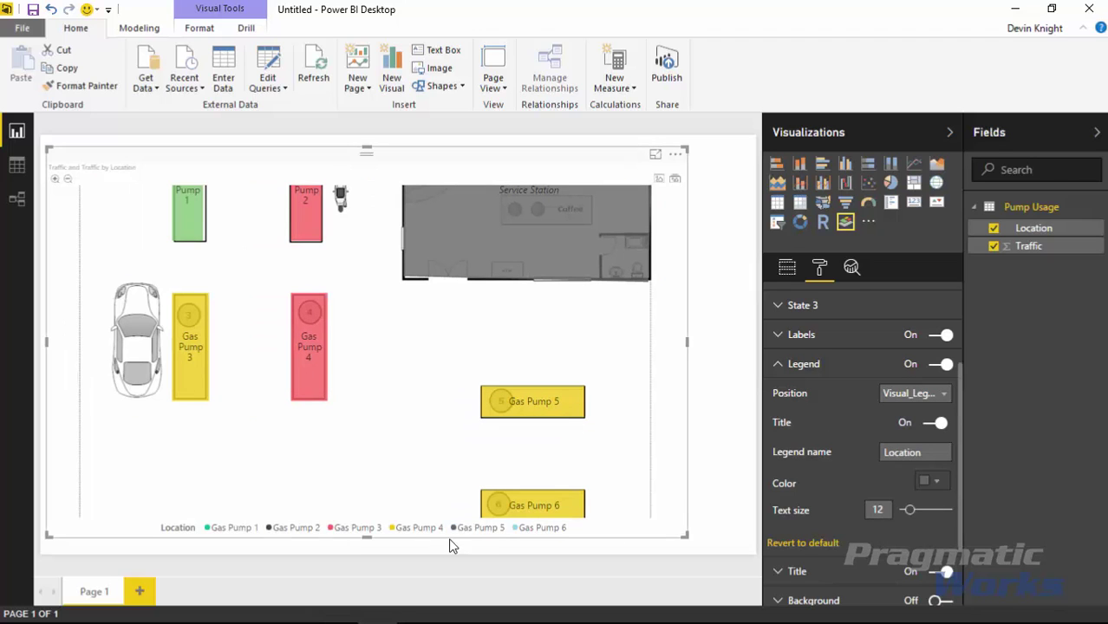
left_click(803, 542)
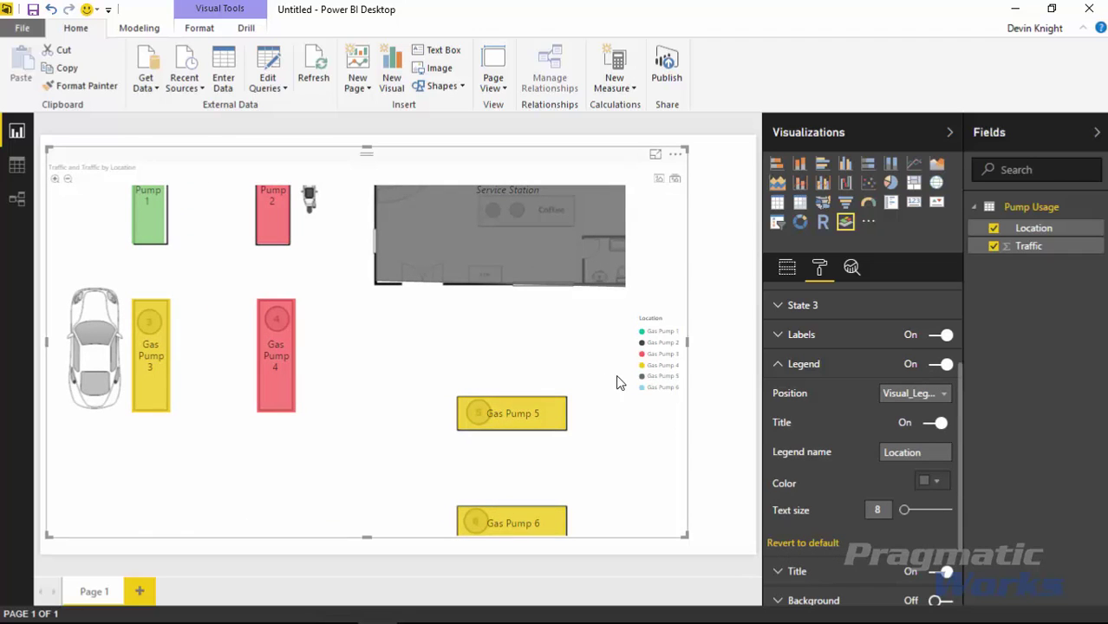
left_click(785, 542)
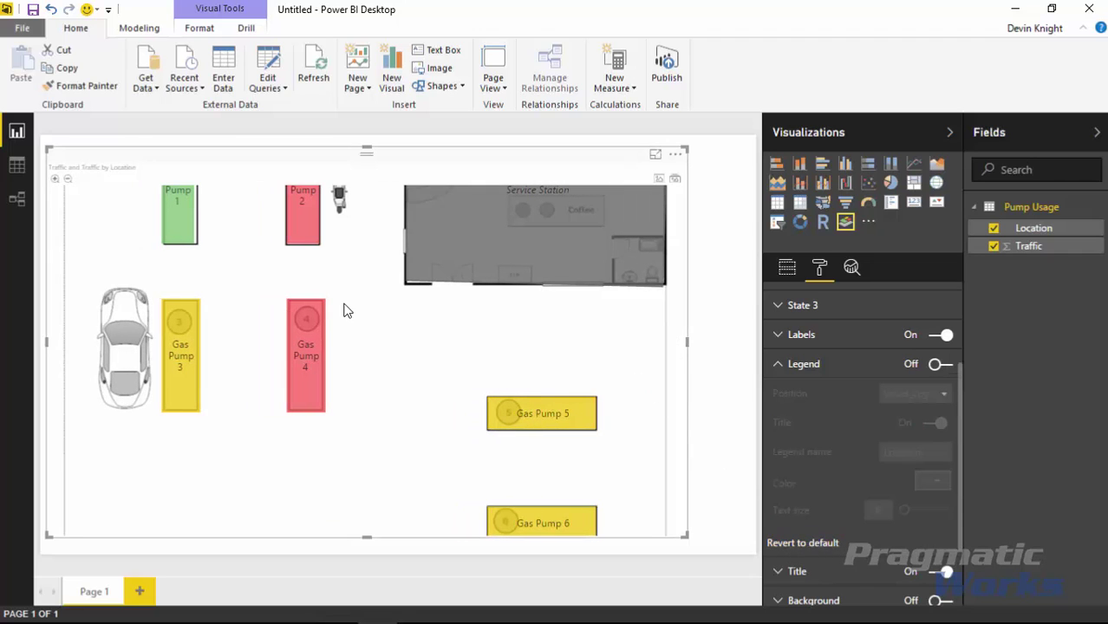
- Narrow the map visual to about 70 percent of its width from its right edge and deselect it
left_click(68, 180)
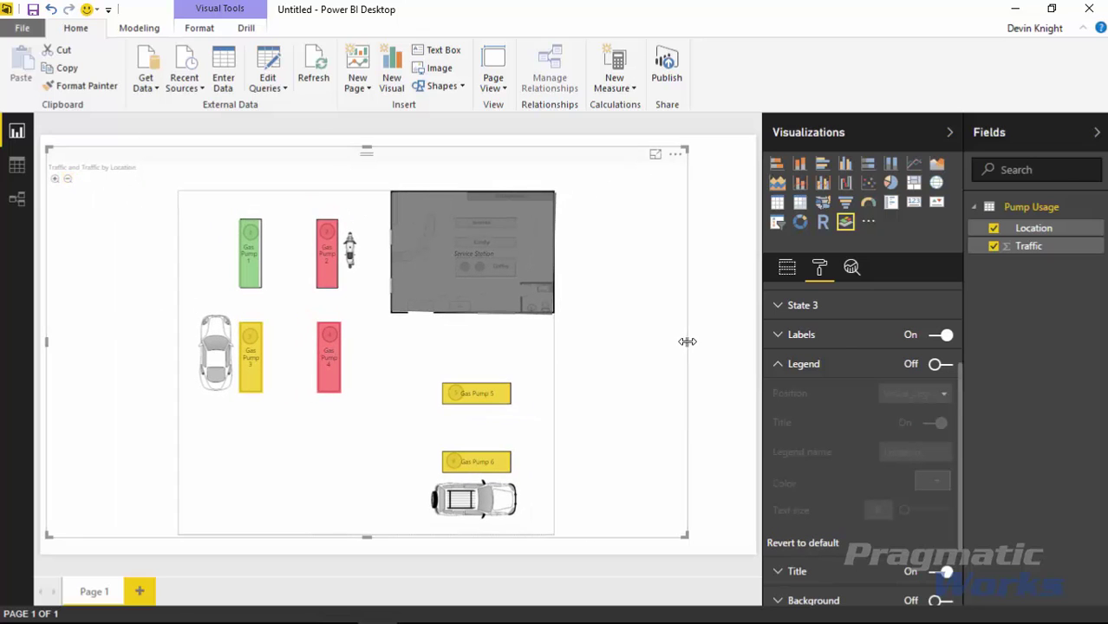
left_click_drag(686, 342, 501, 356)
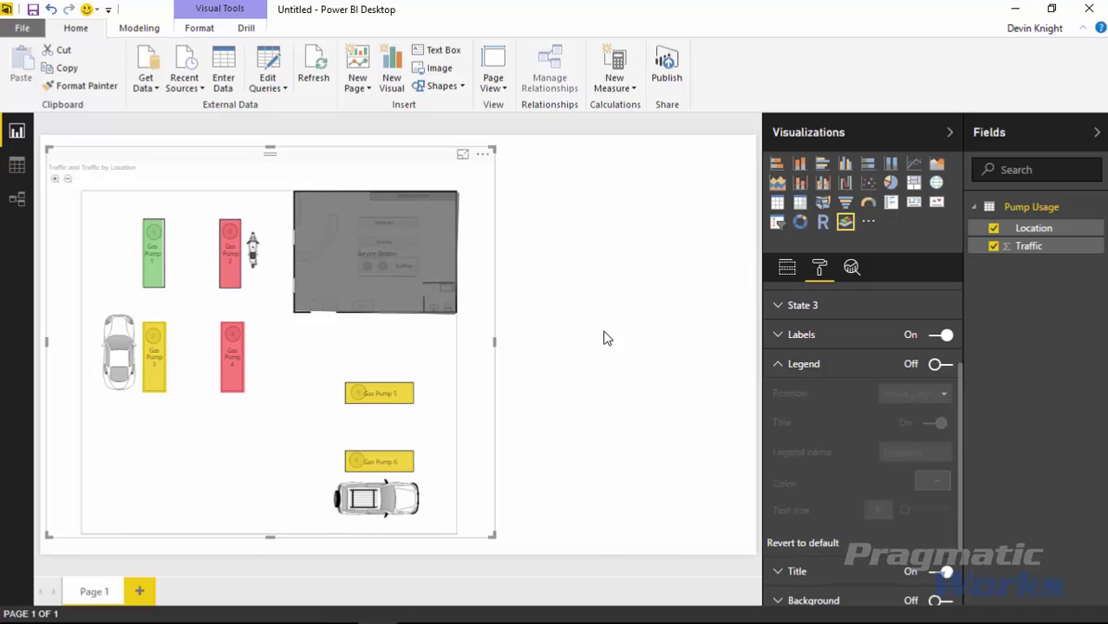
left_click(592, 243)
- Add a table visual with the Location and Traffic fields and set its text size to 16
left_click(776, 203)
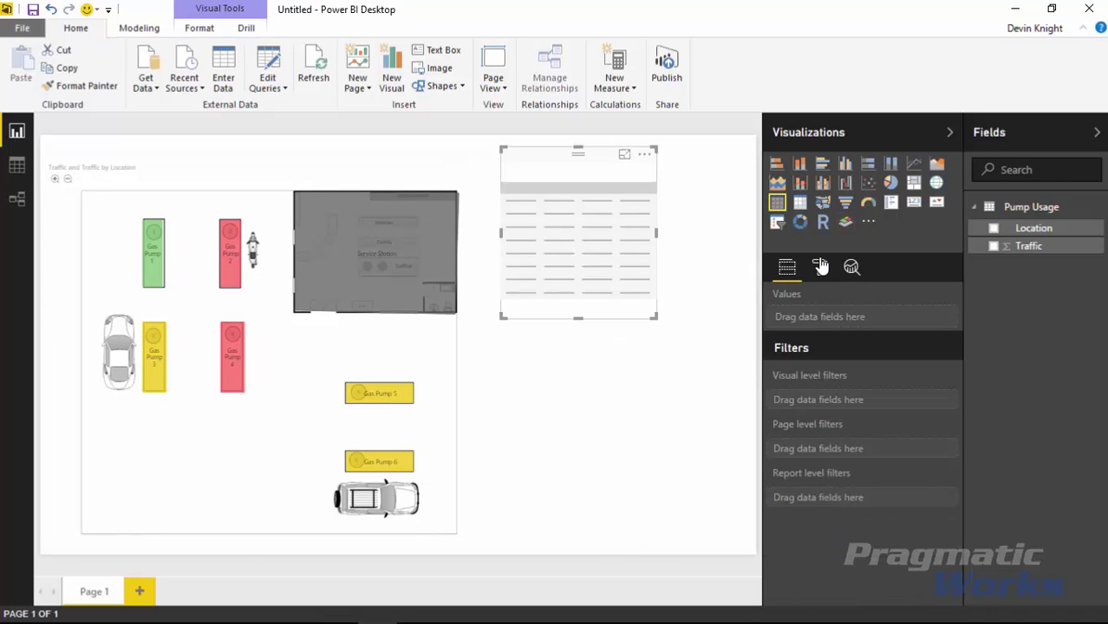
left_click(994, 230)
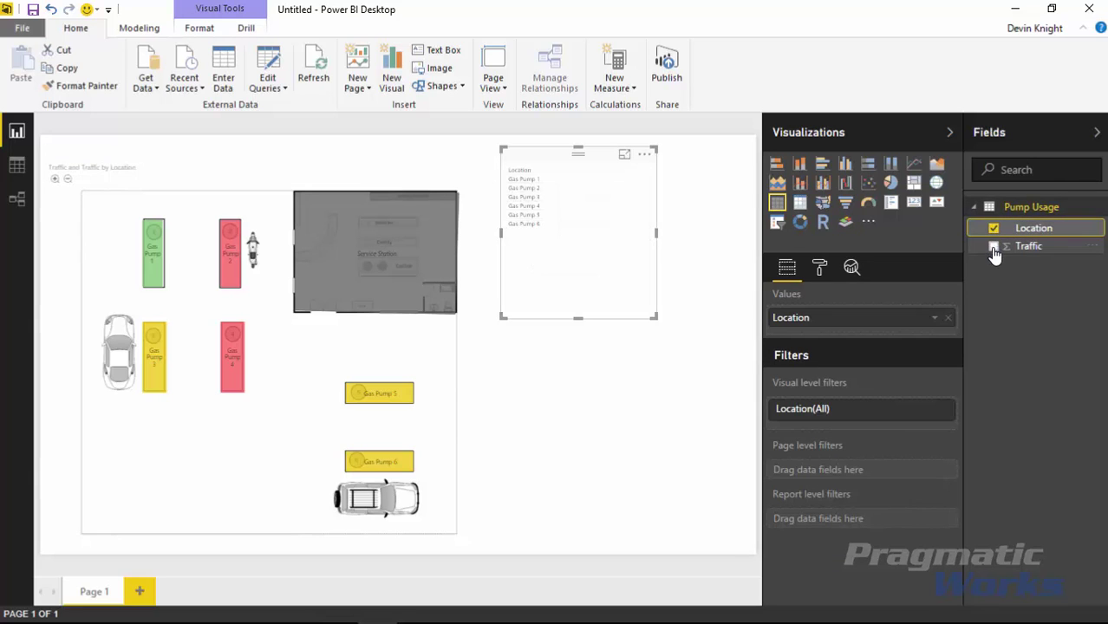
left_click(993, 247)
left_click(819, 269)
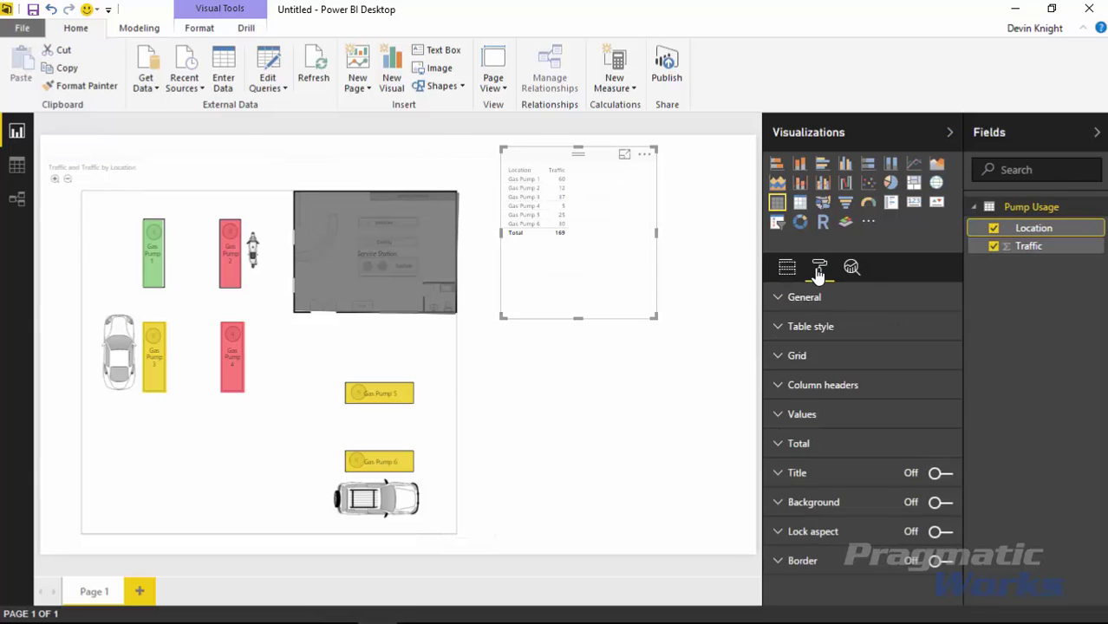
left_click(784, 296)
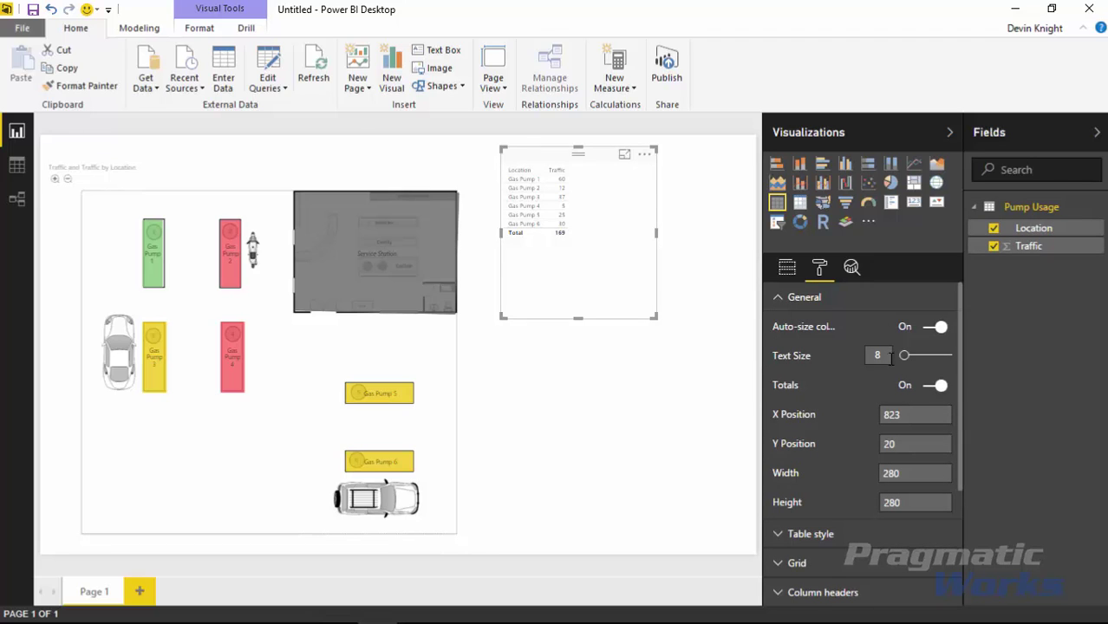
left_click_drag(904, 355, 910, 361)
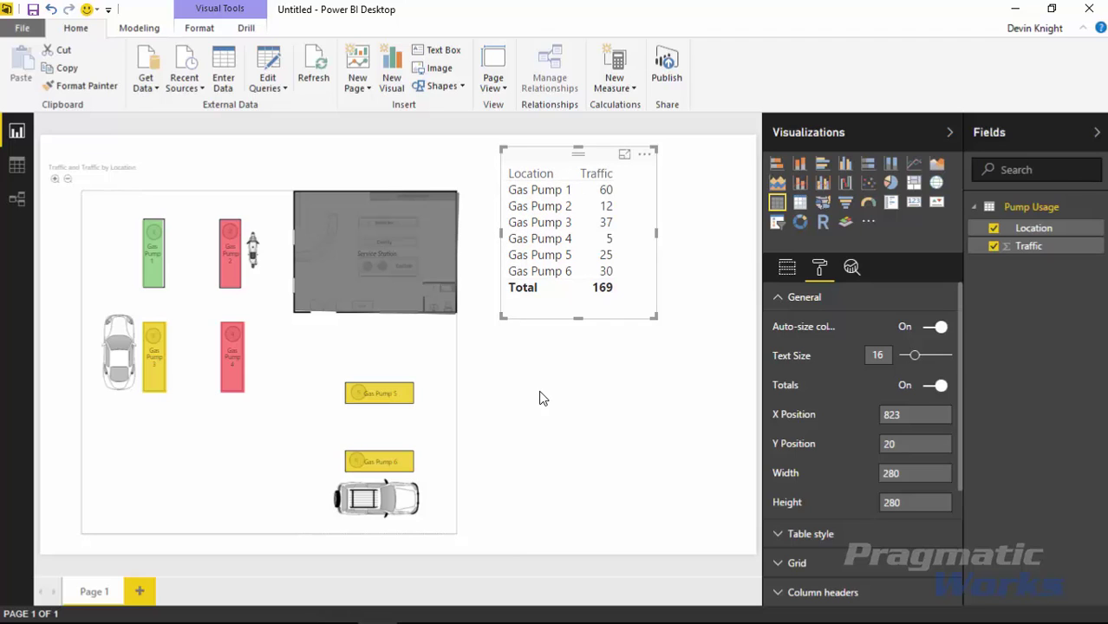
- Test cross-filtering of the table by selecting Gas Pump 5, Gas Pump 6 and Gas Pump 1 on the map, and clear the selection
left_click(372, 404)
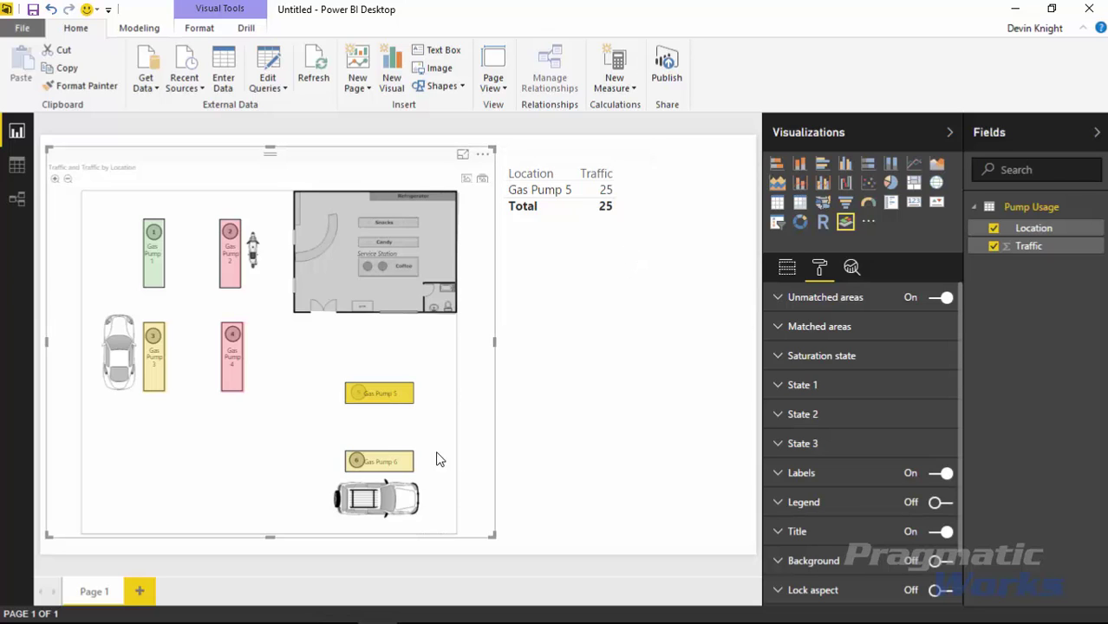
mouse_move(386, 465)
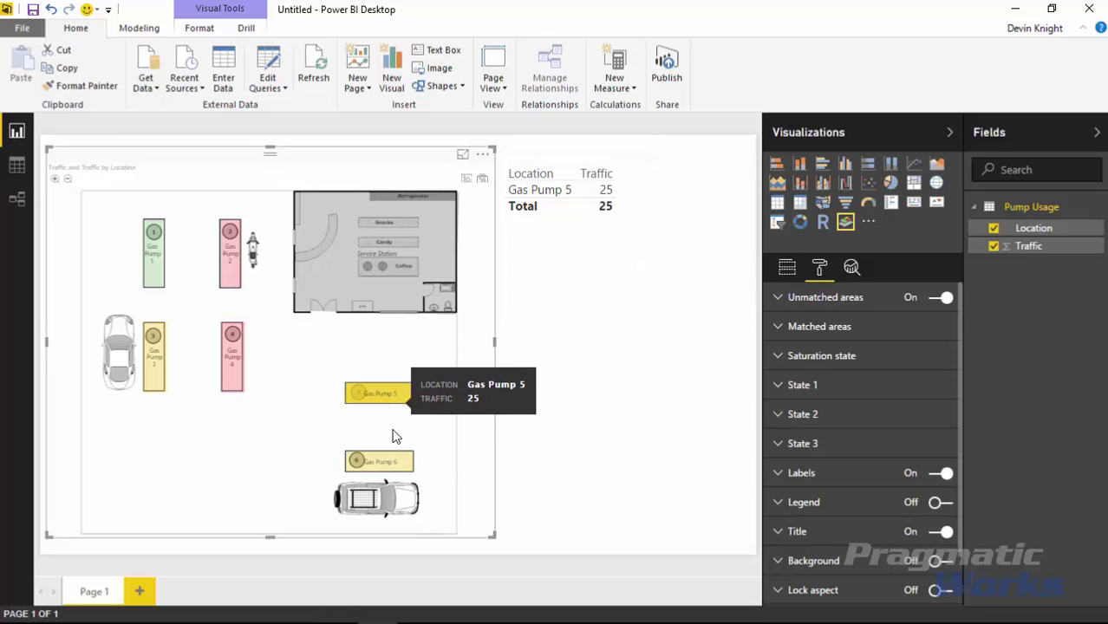
left_click(405, 462, "ctrl")
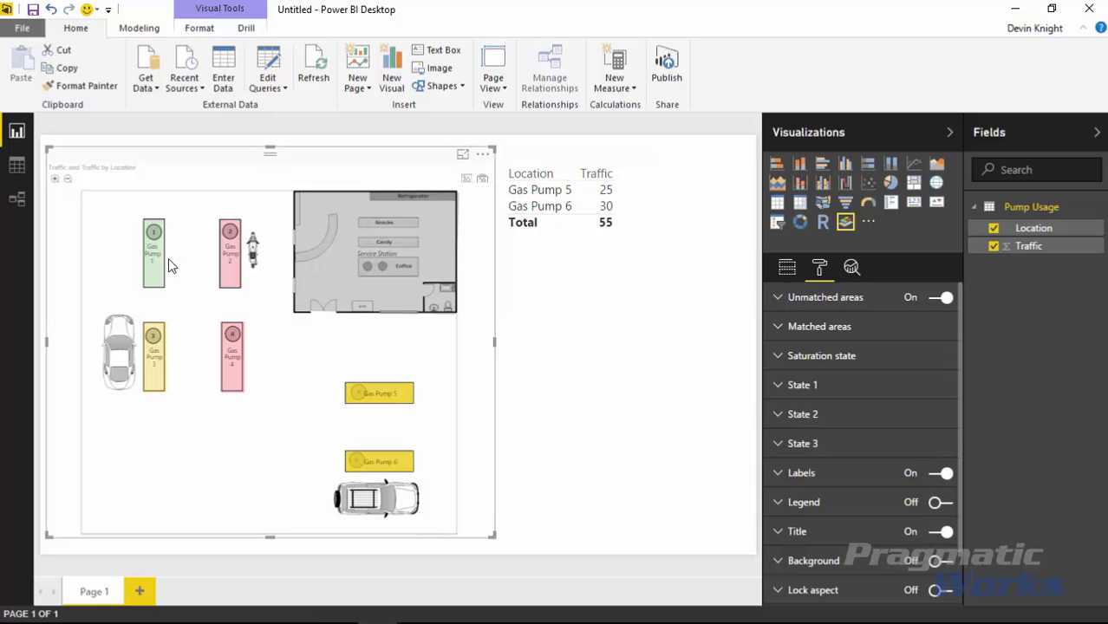
left_click(158, 253, "ctrl")
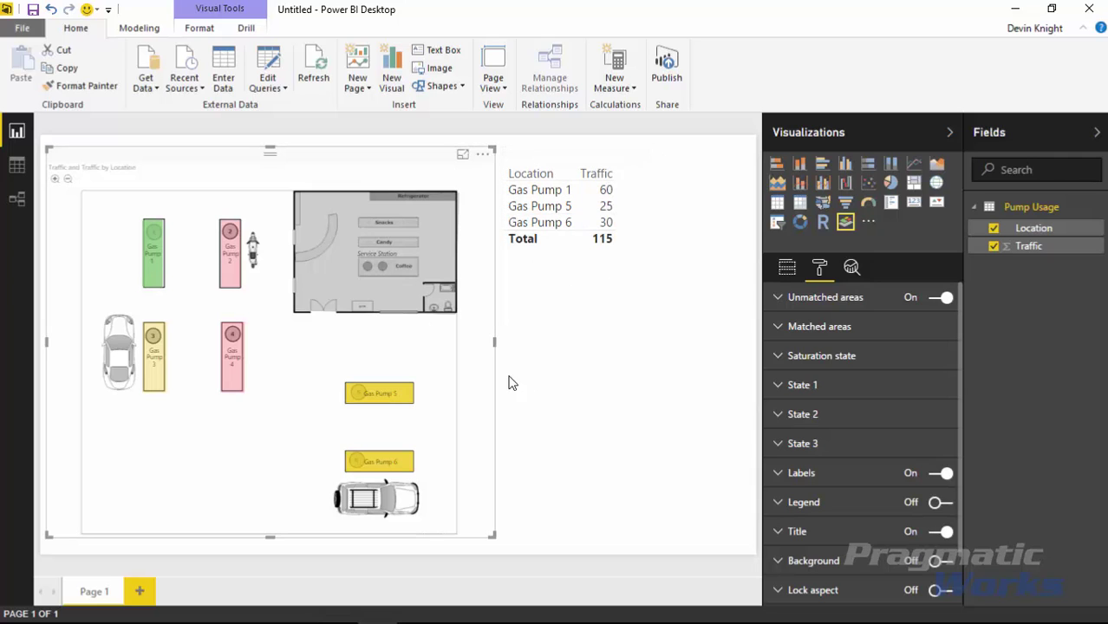
left_click(390, 392)
left_click(390, 391)
mouse_move(373, 396)
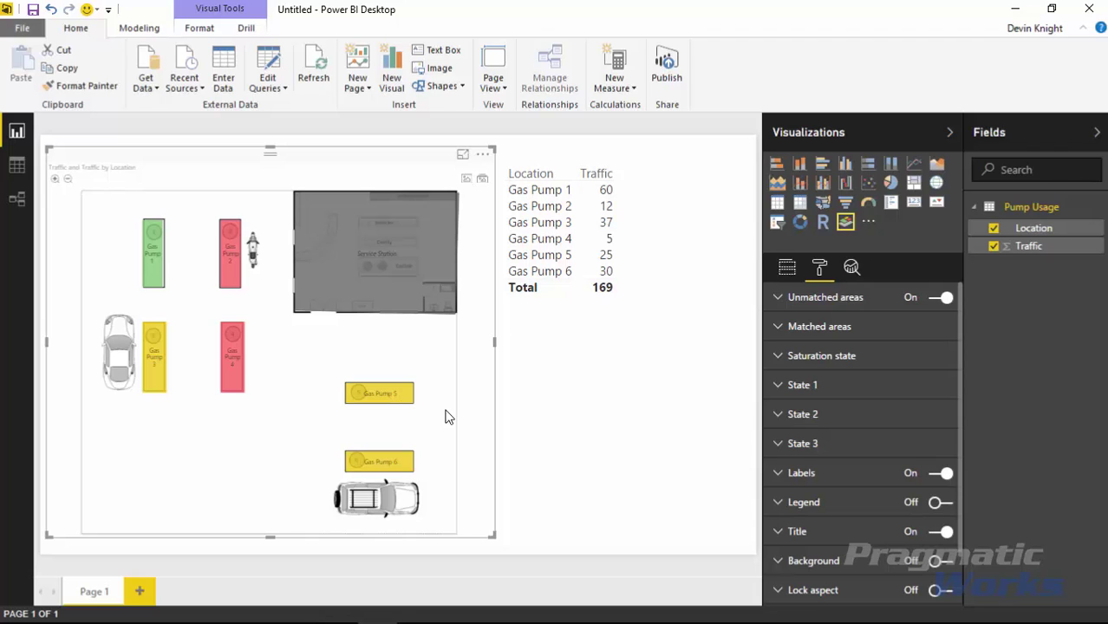
left_click(680, 423)
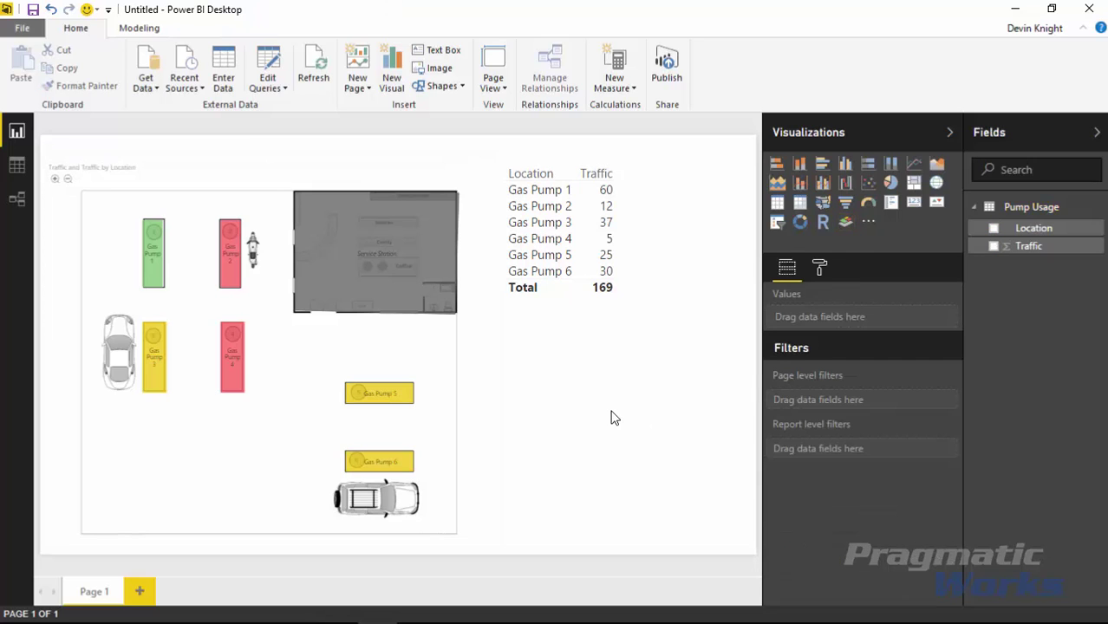